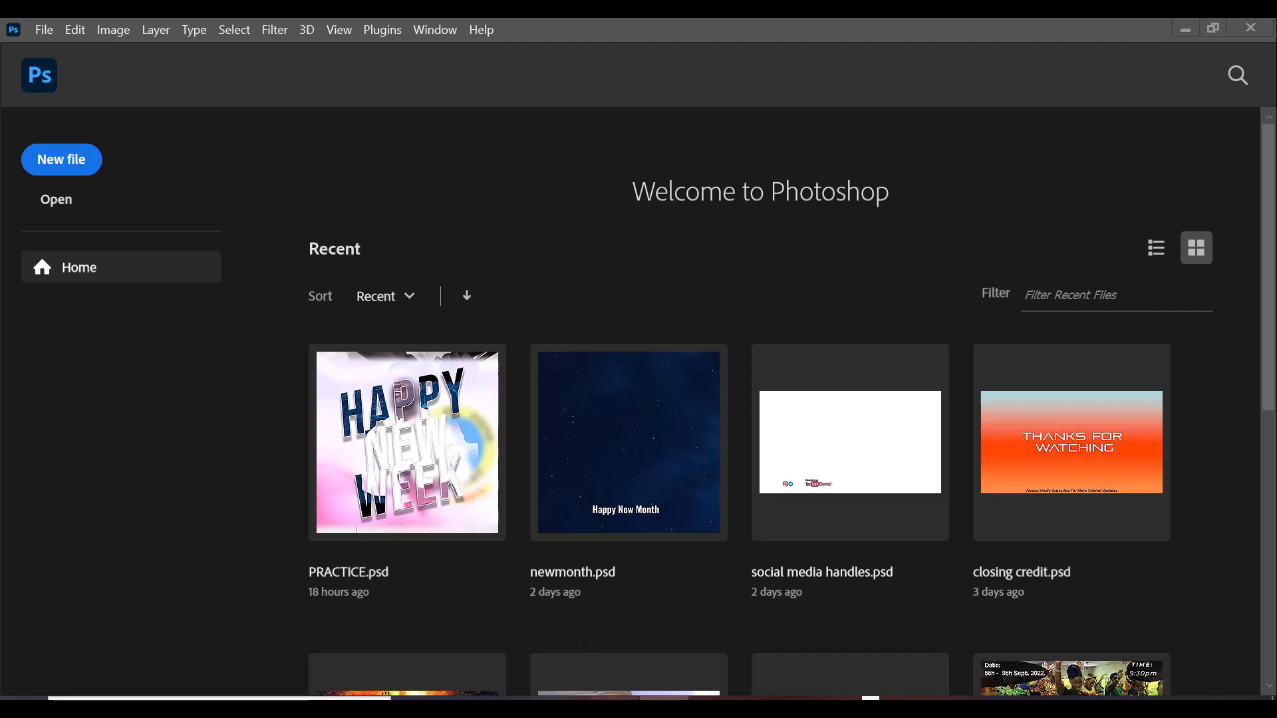
Scrub the Christmas party clip in VLC to 01:43, then skip to 20220917030455.mp4.
mouse_move(614, 705)
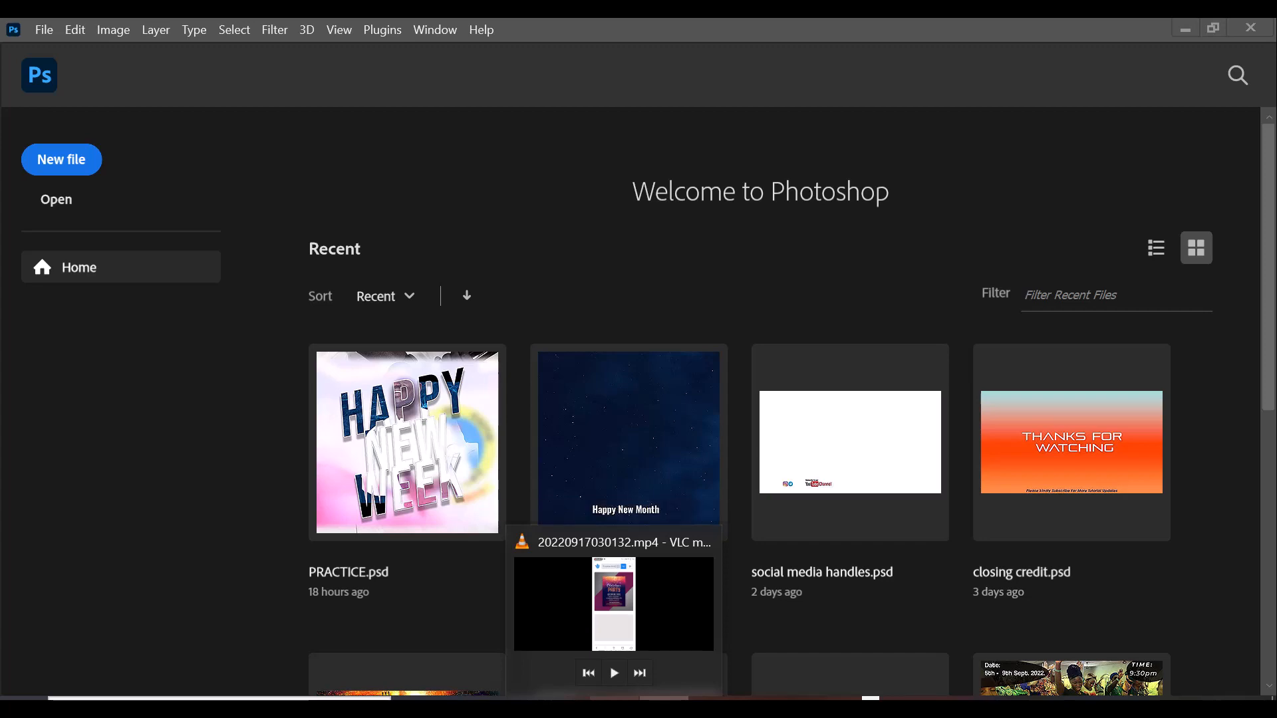
left_click(599, 591)
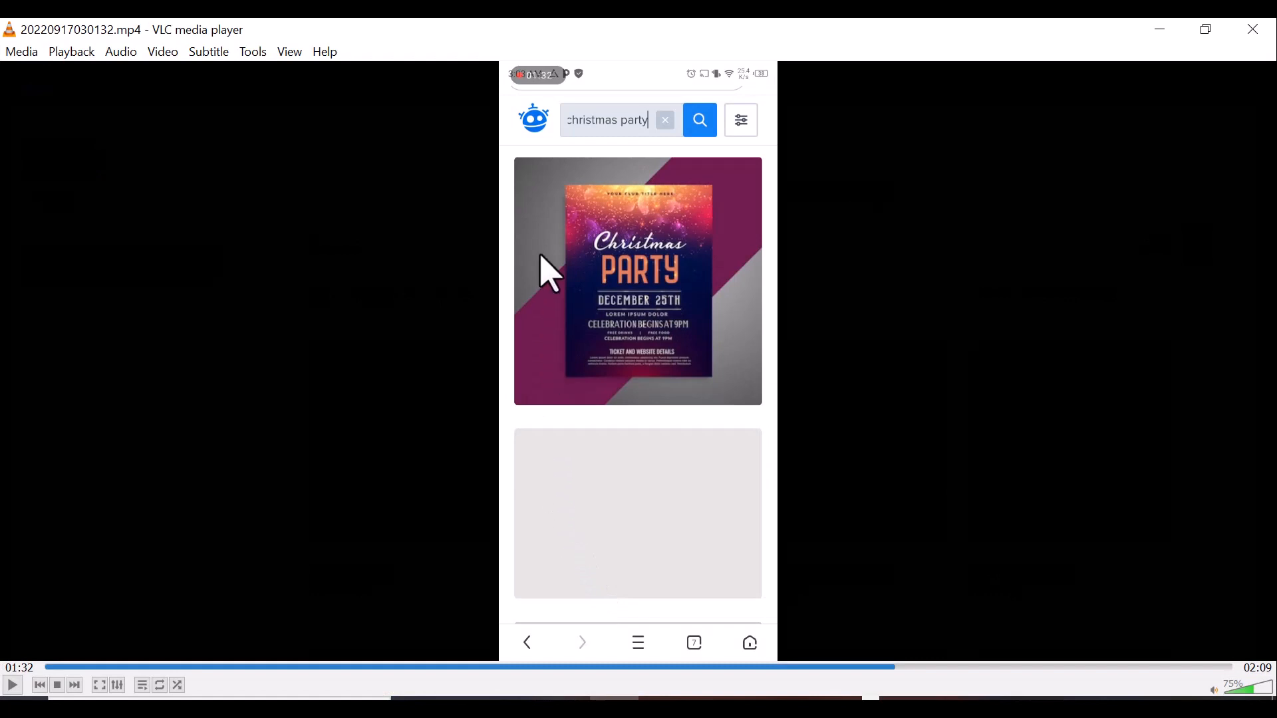
key("super+shift+s")
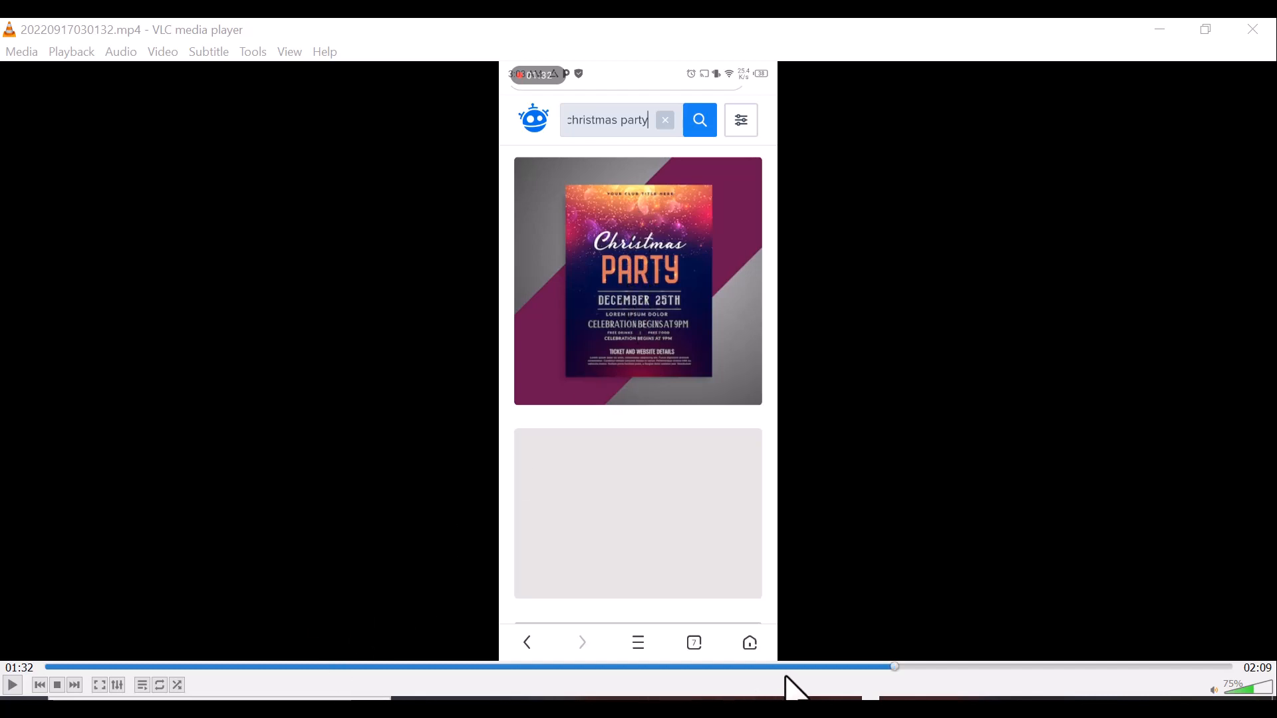
left_click_drag(897, 667, 962, 665)
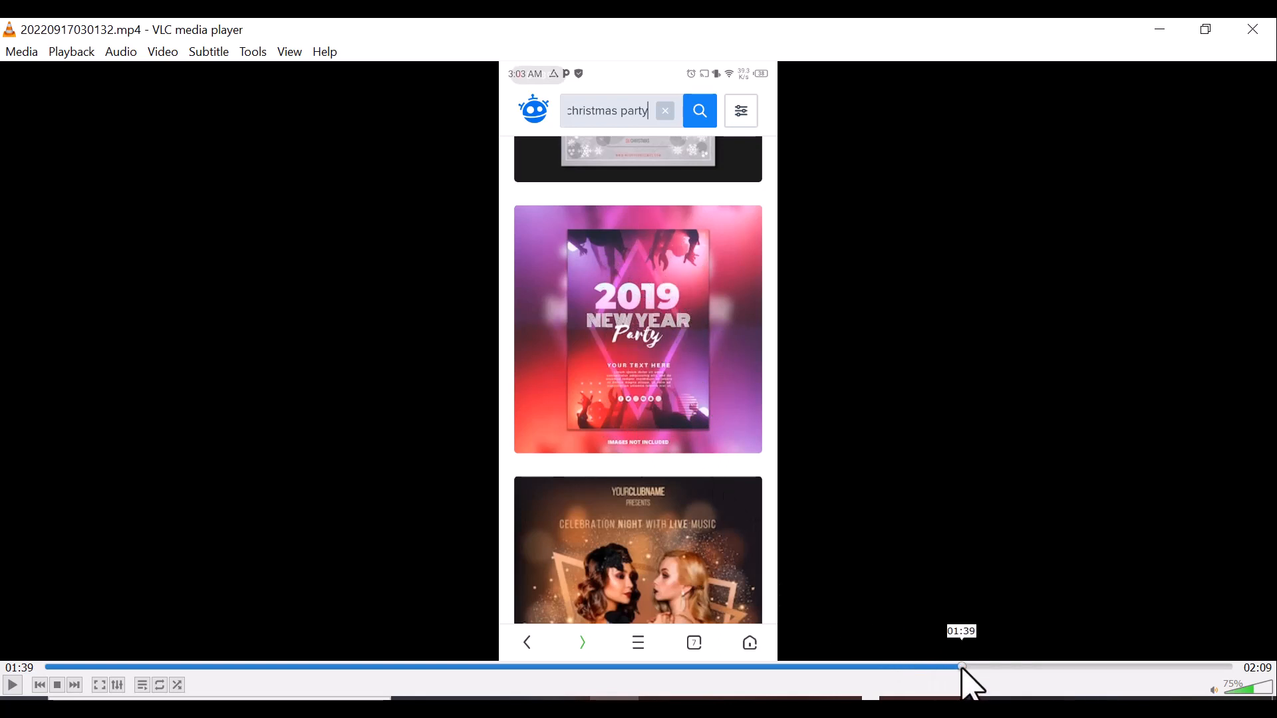
left_click(975, 668)
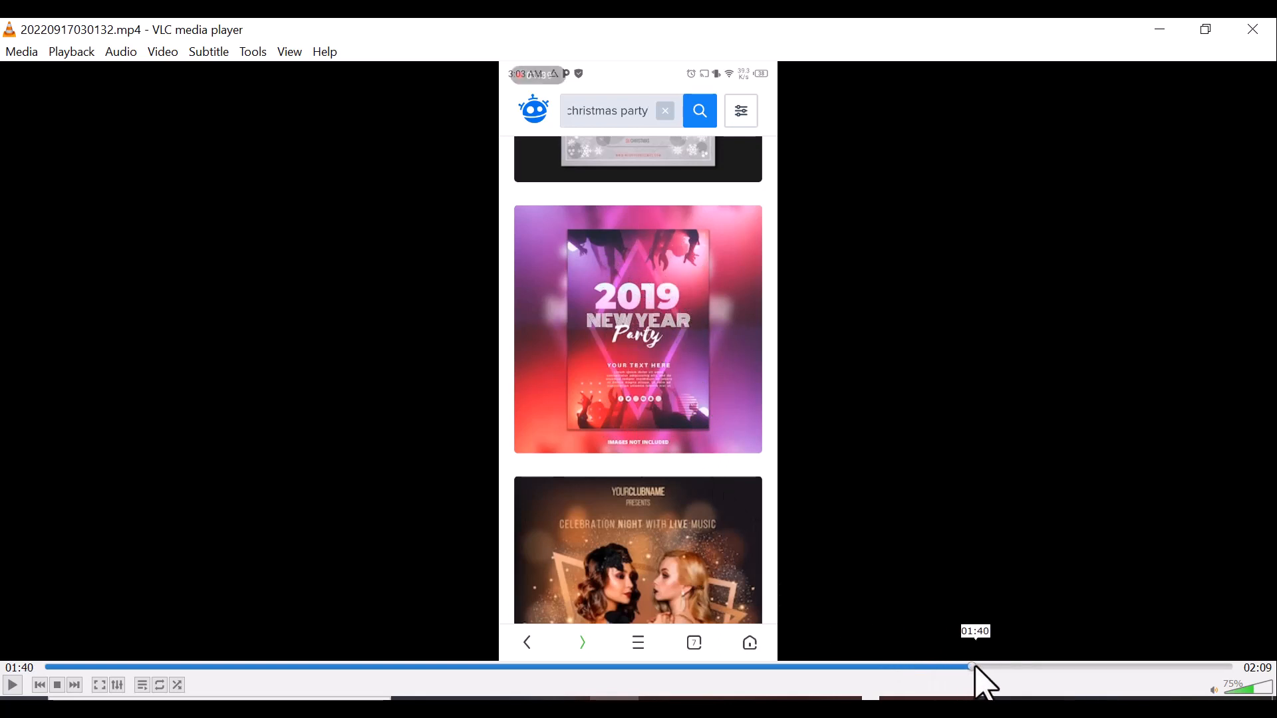
left_click_drag(976, 667, 1034, 666)
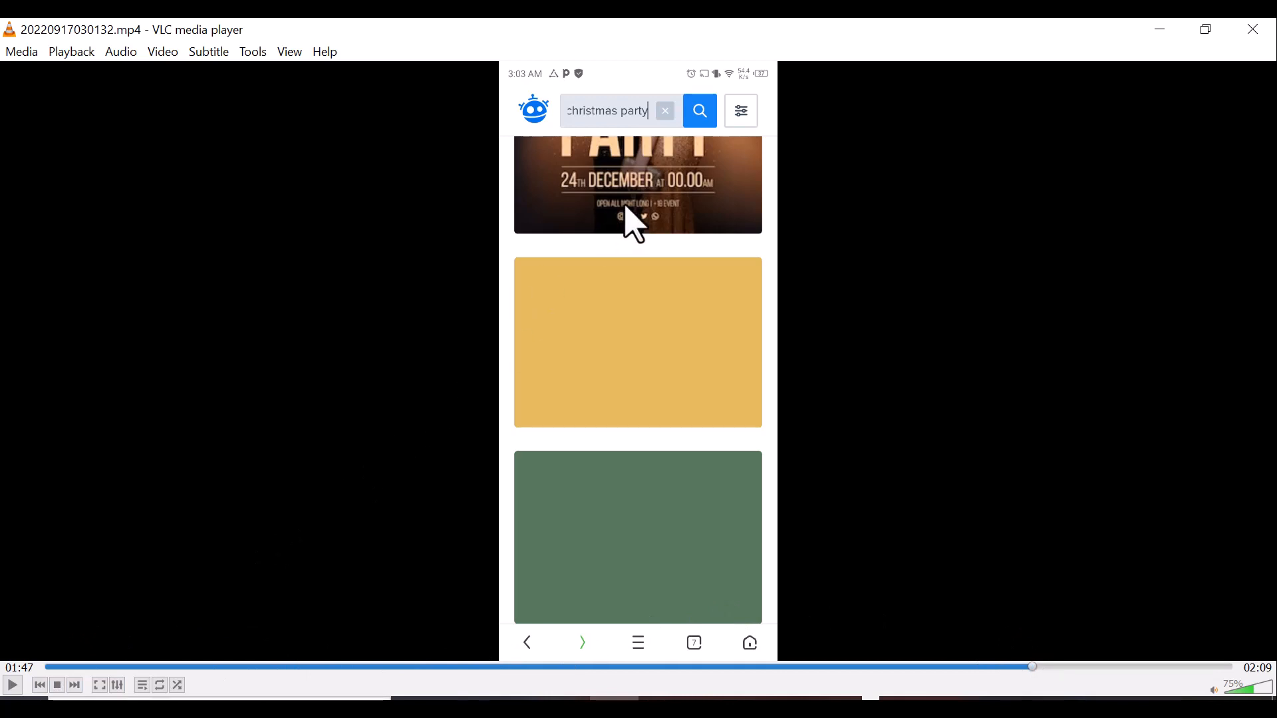
left_click(76, 686)
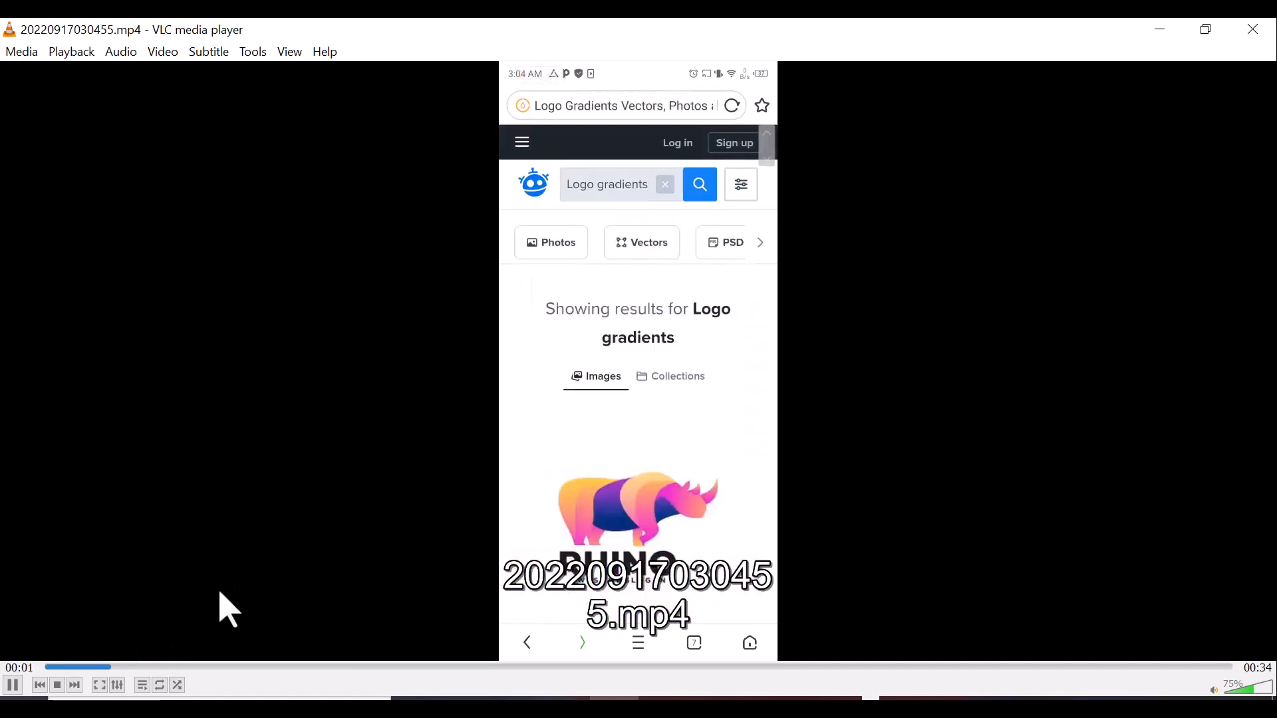
Pause the logo gradients clip at 00:27 with volume at 55%, then minimize VLC.
left_click(17, 687)
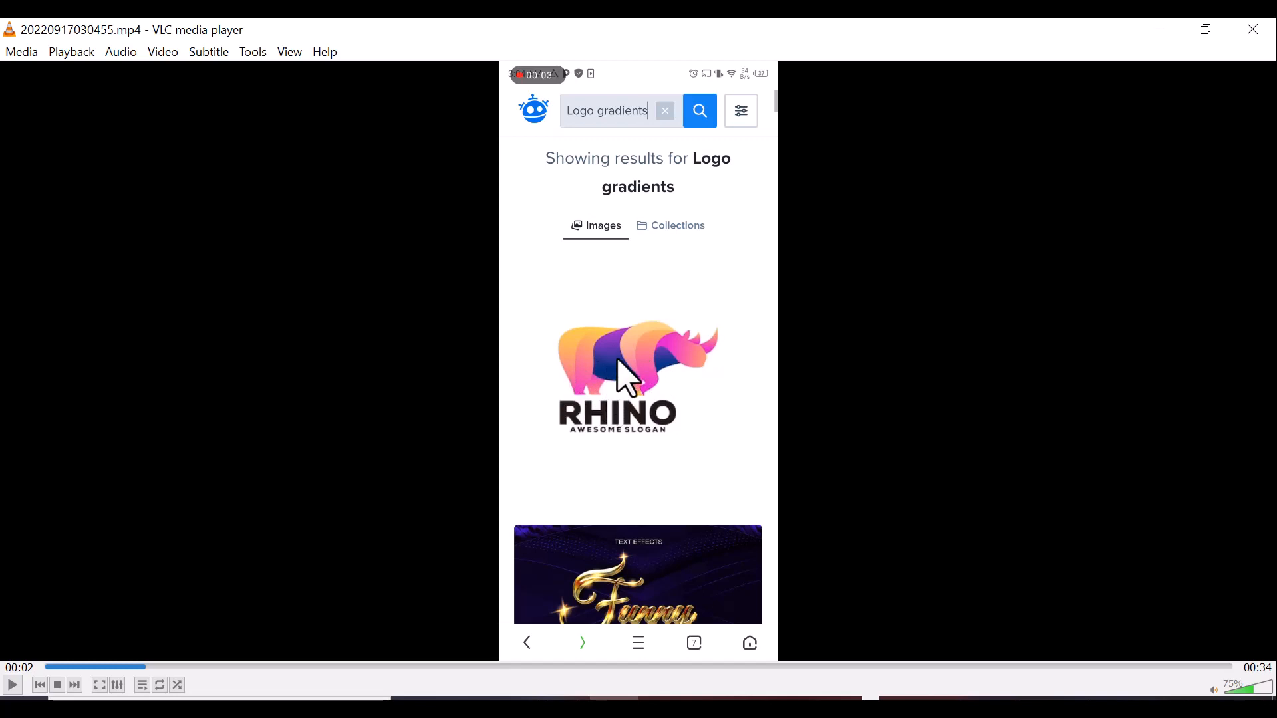
scroll(634, 363, "down", 4)
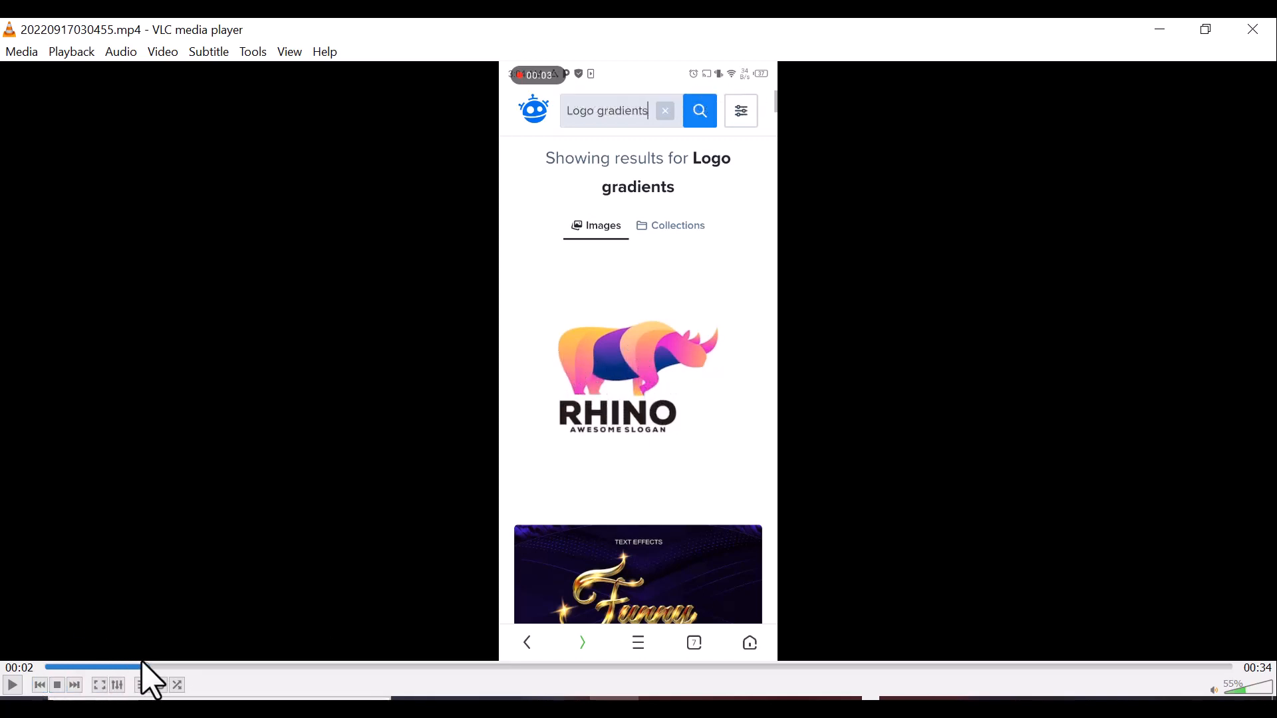
left_click_drag(147, 669, 310, 640)
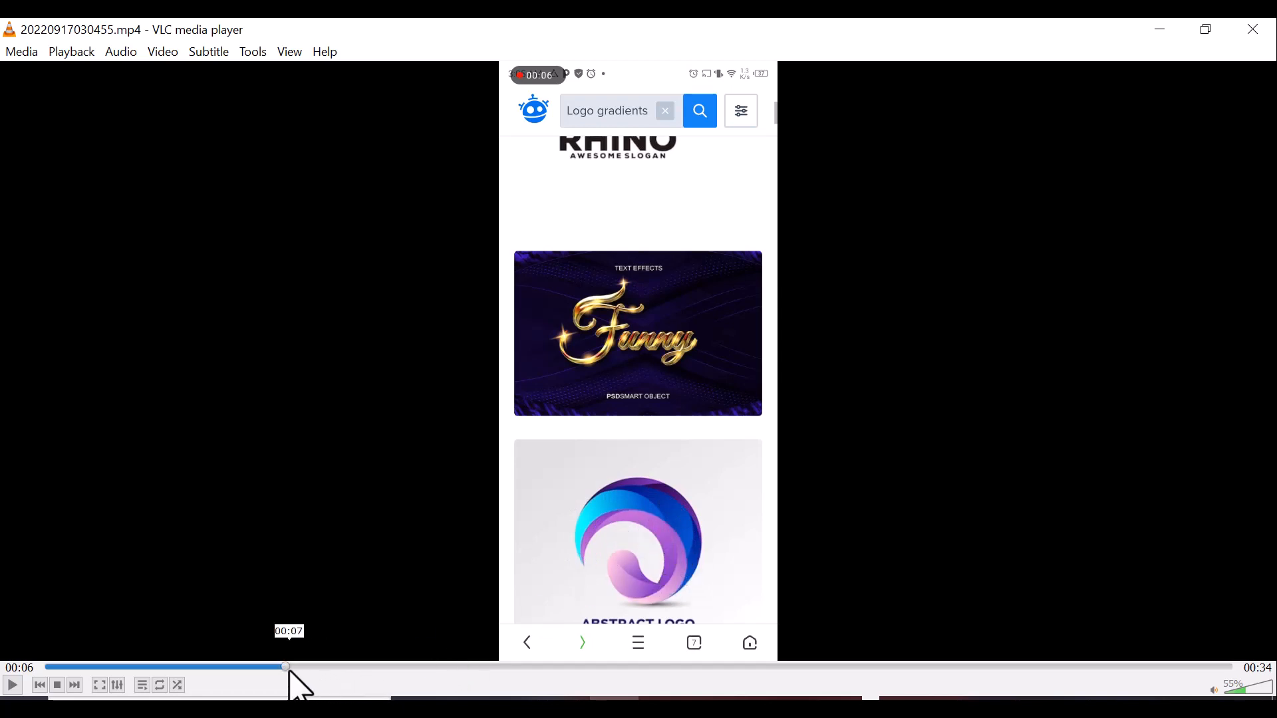
left_click_drag(289, 668, 429, 666)
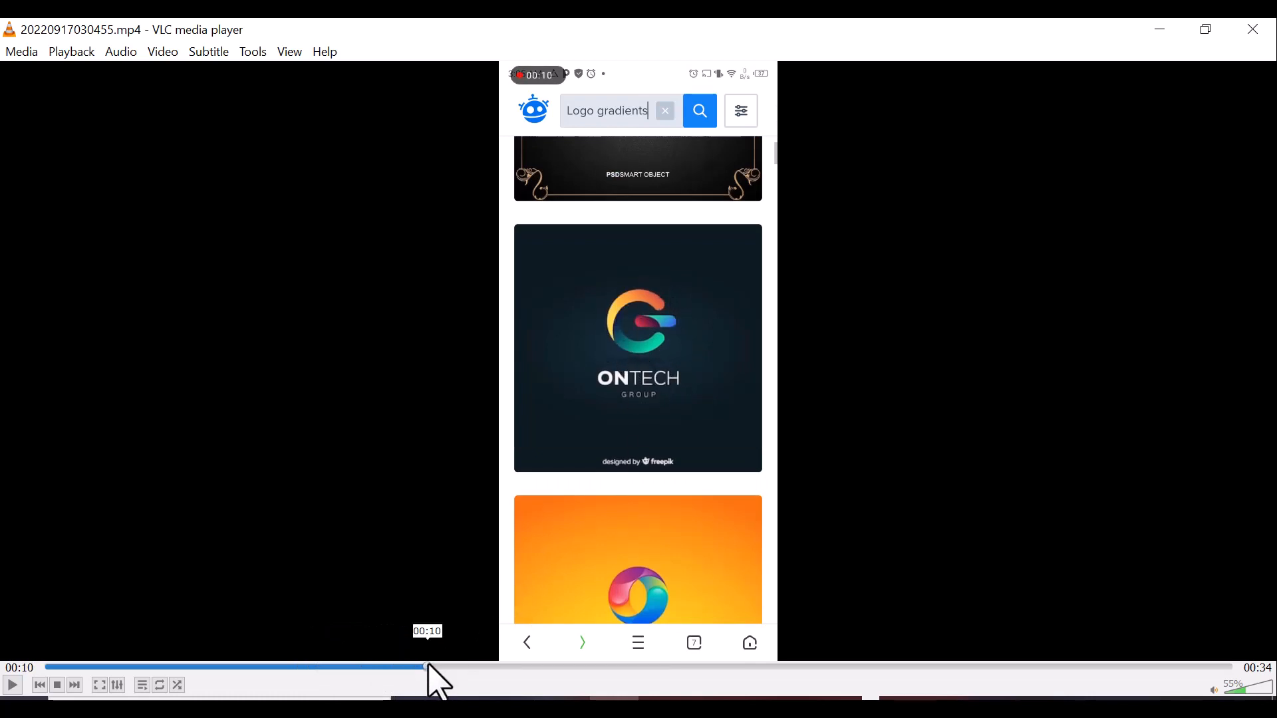
left_click_drag(429, 667, 670, 667)
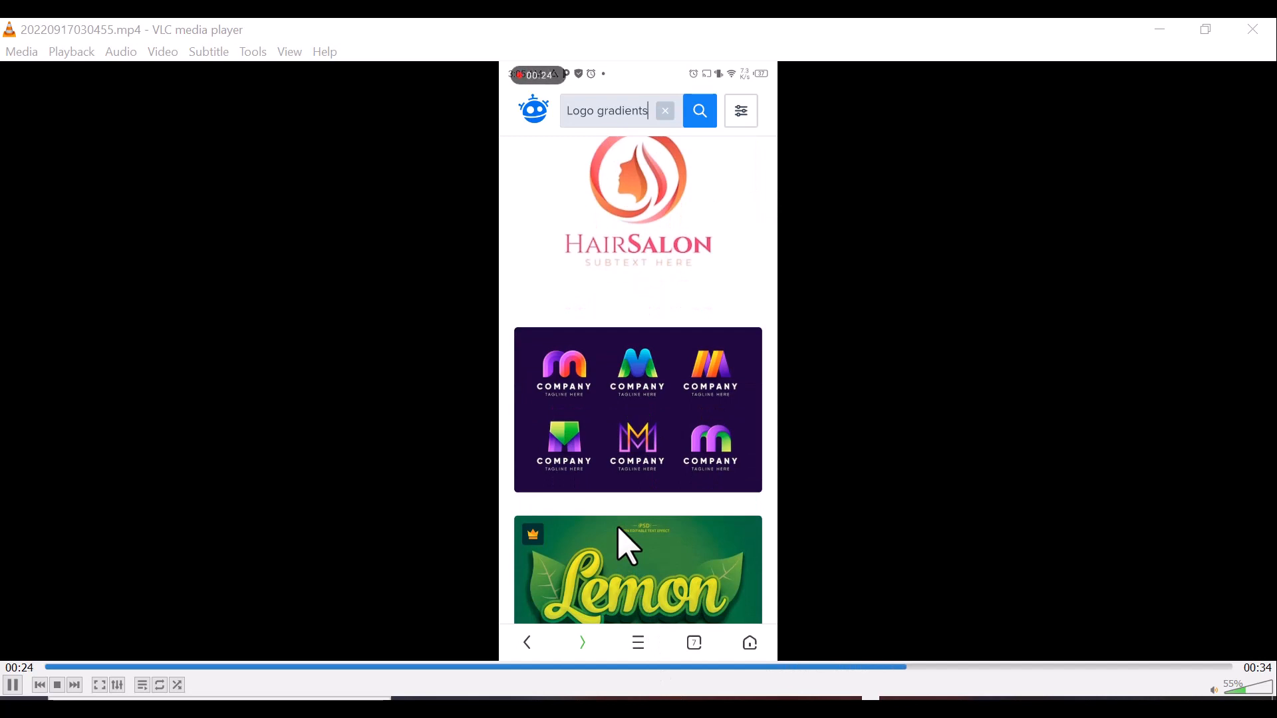
left_click(13, 685)
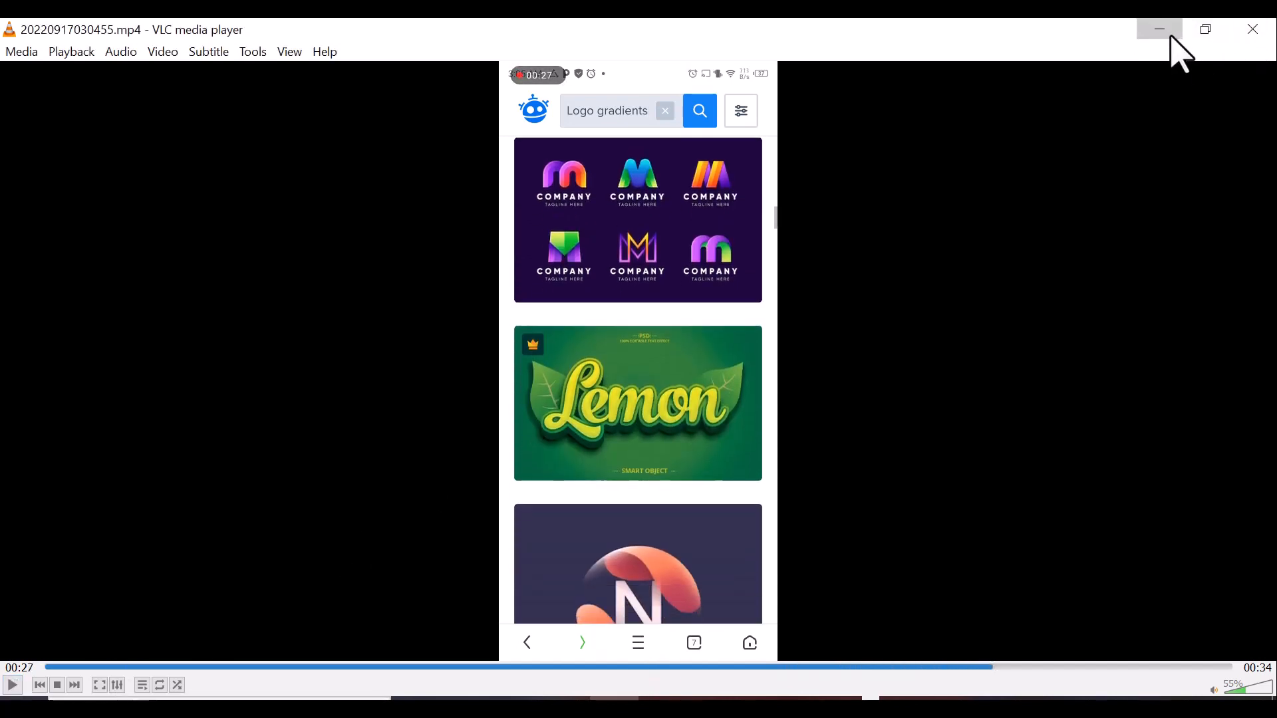
left_click(1172, 37)
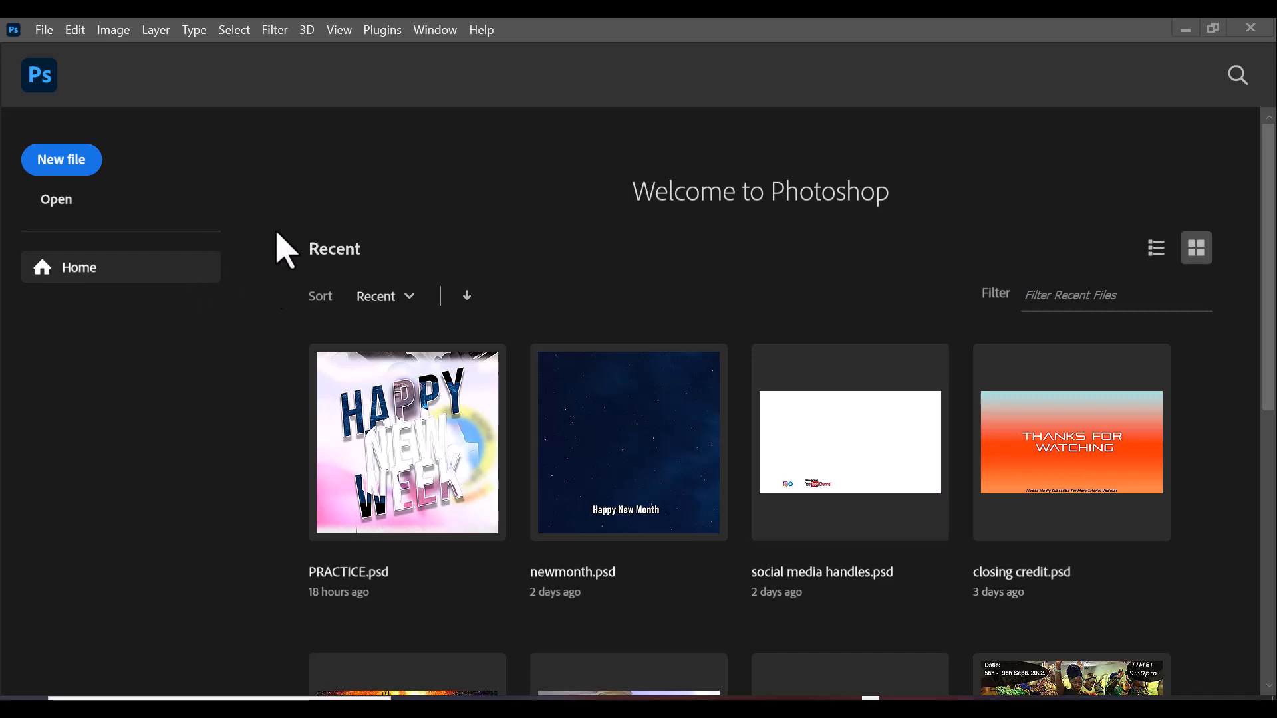
Create a new document from the Custom 1080 × 920 px, 300 ppi recent preset.
left_click(44, 30)
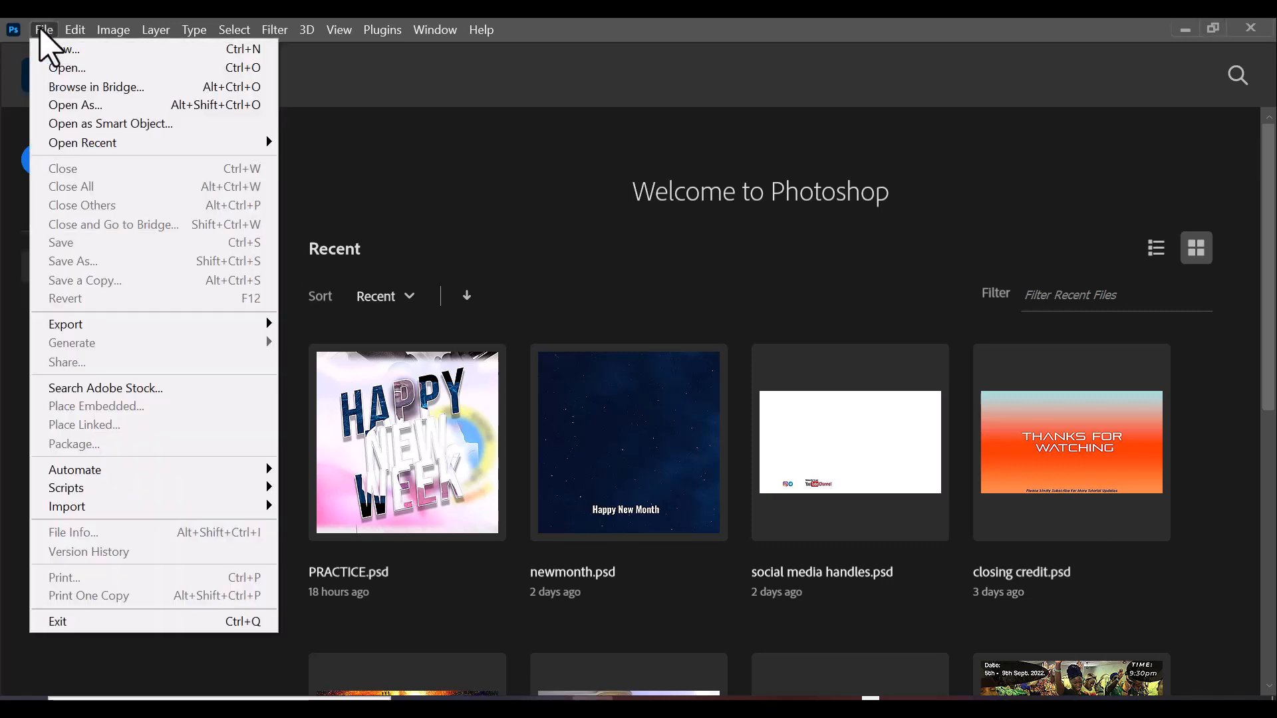
left_click(76, 50)
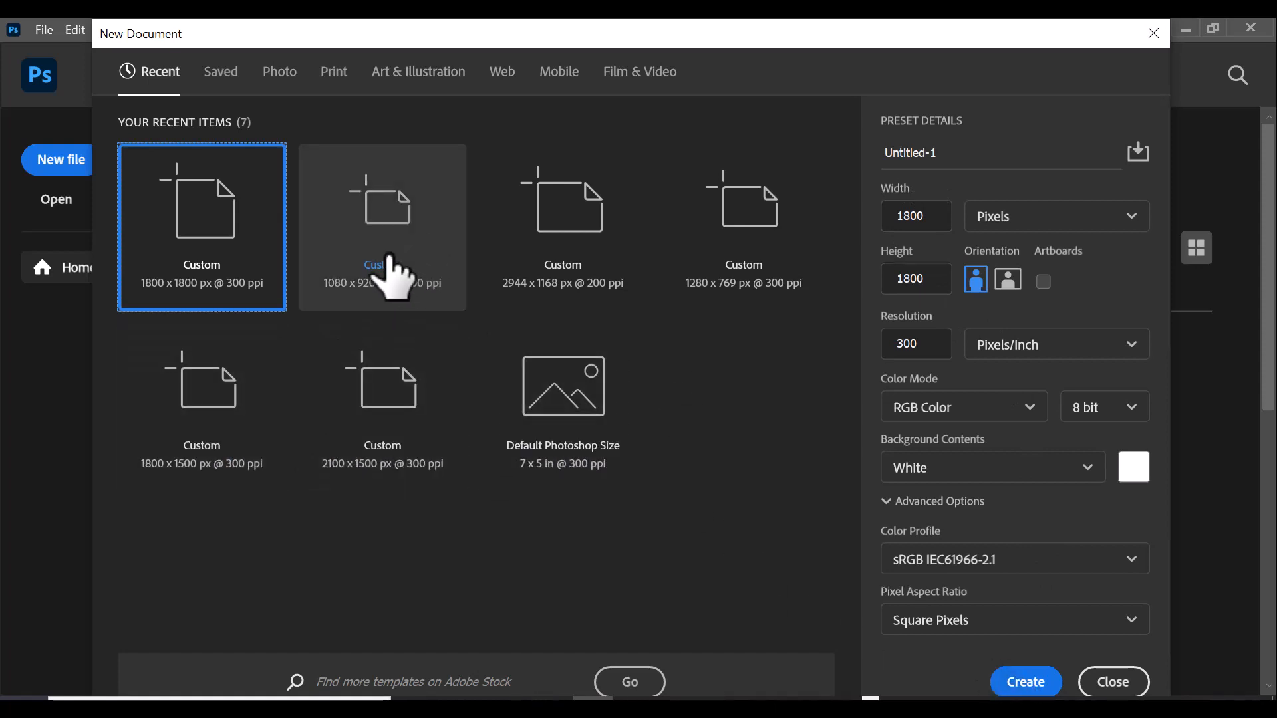
left_click(442, 293)
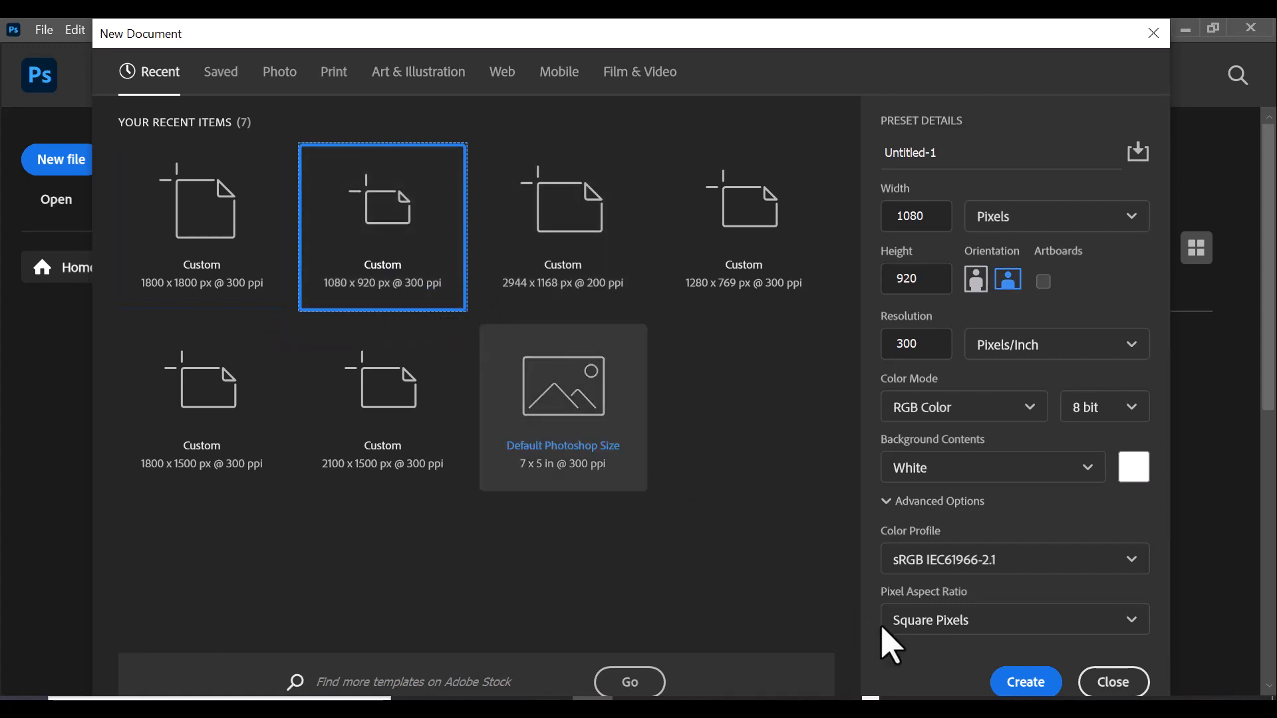
left_click(1020, 685)
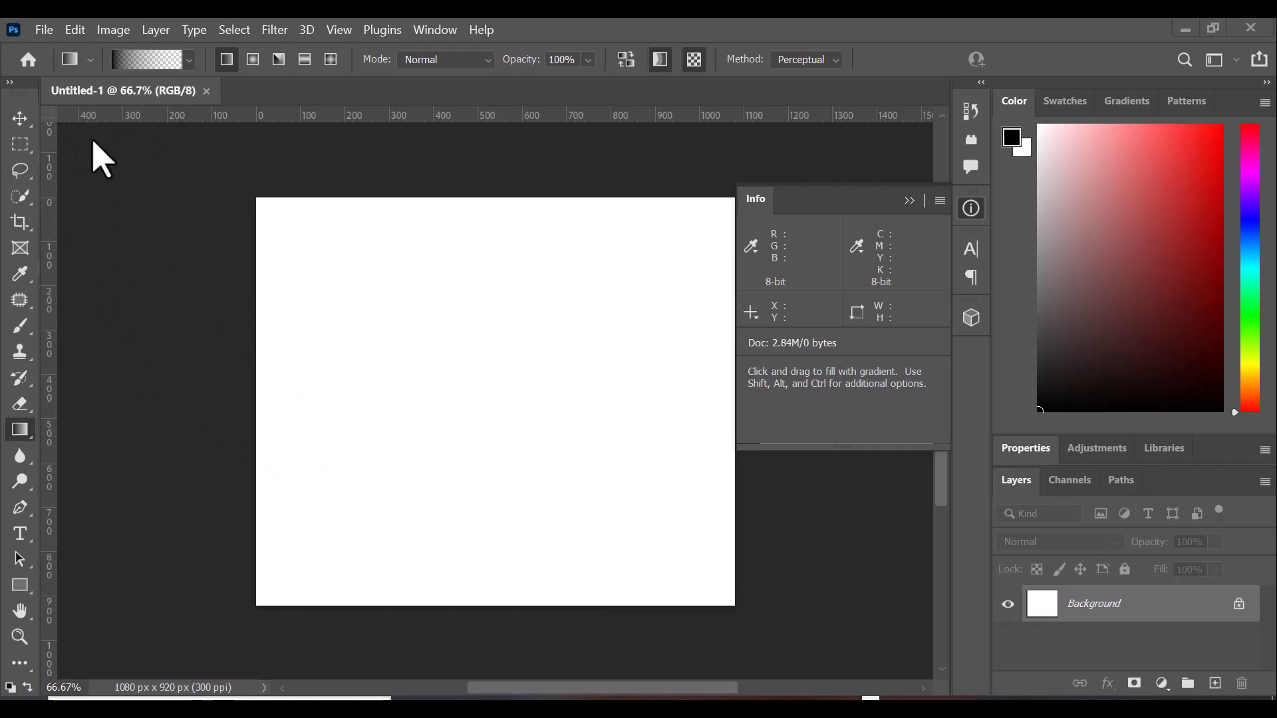
Start Place Linked and browse the file dialog to the Downloads folder.
left_click(44, 30)
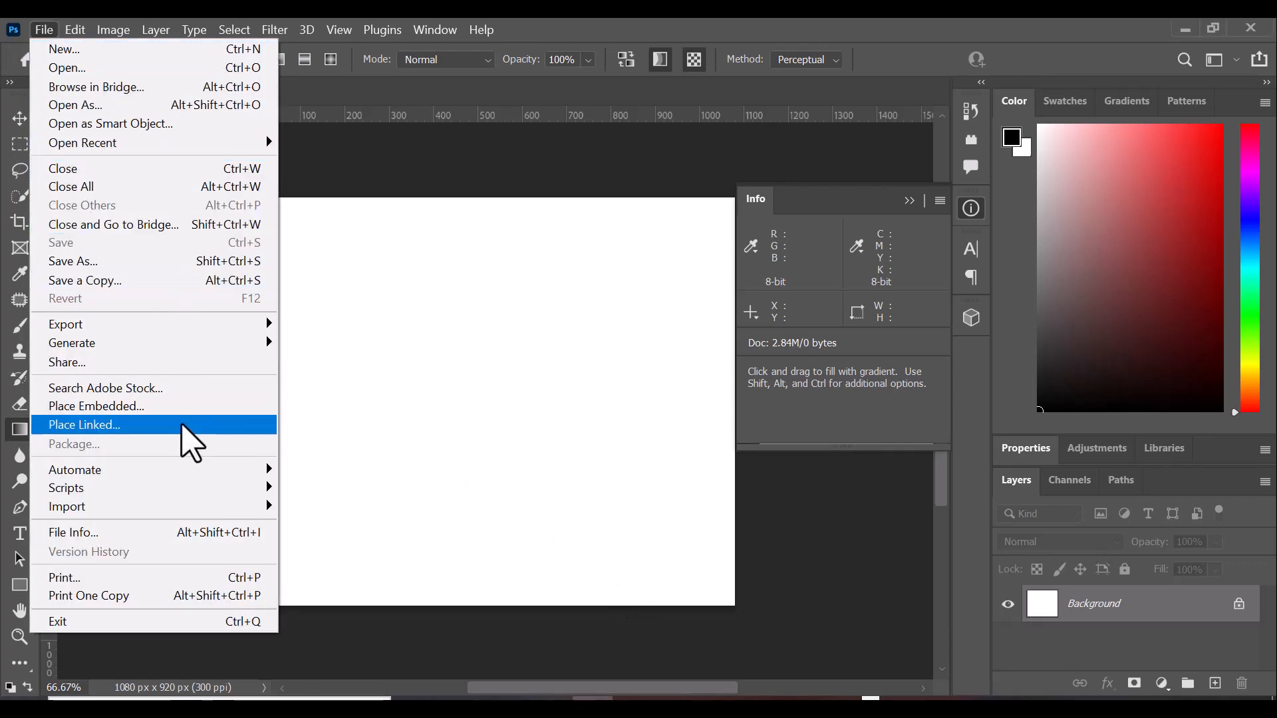
left_click(181, 424)
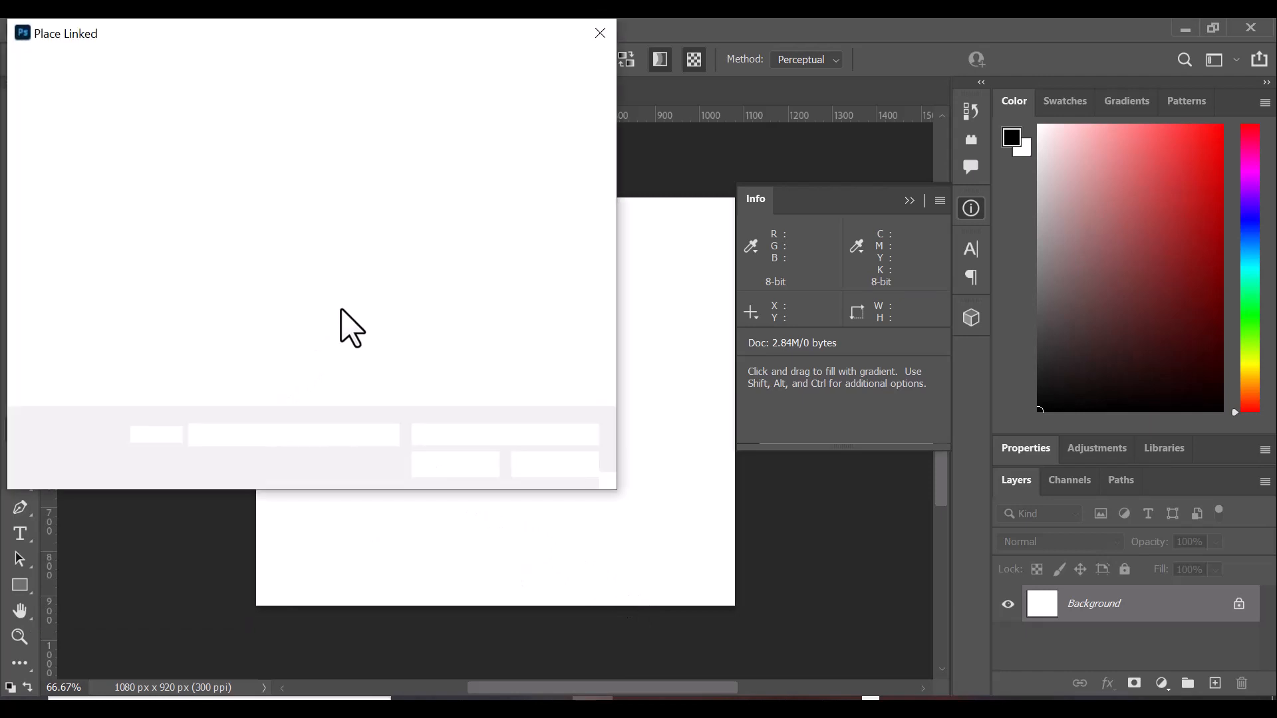
scroll(104, 303, "down", 5)
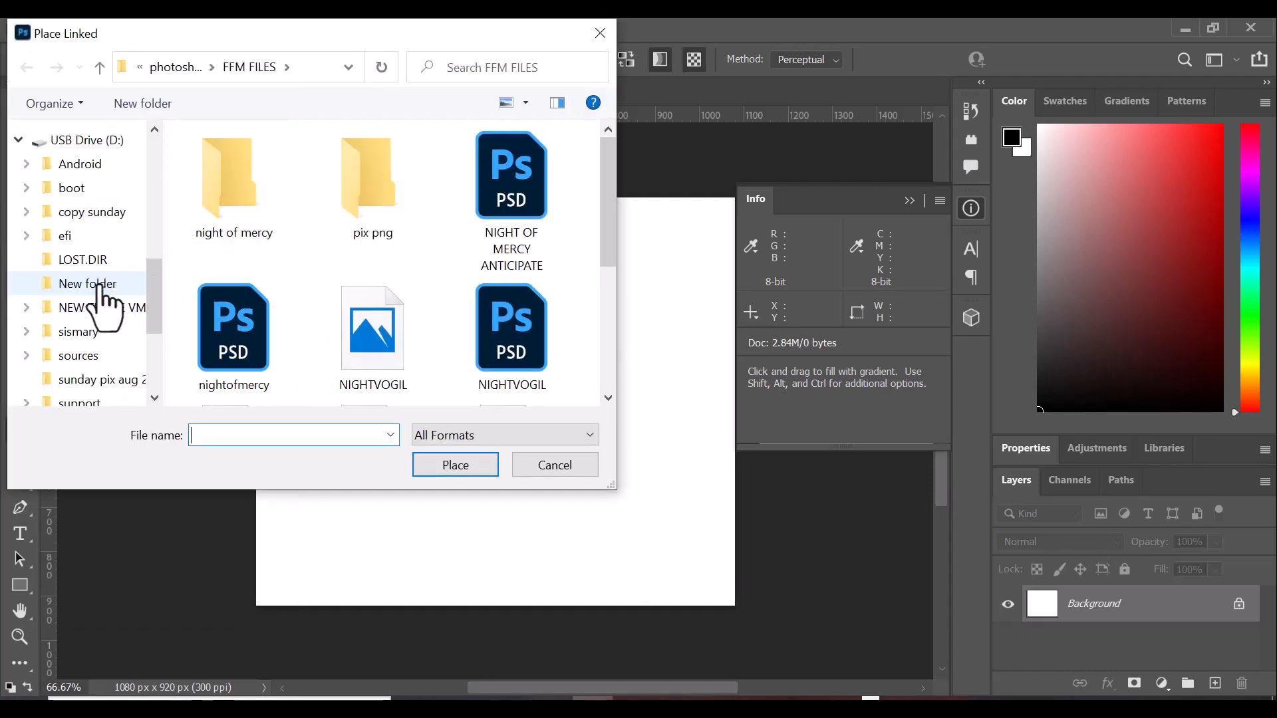
scroll(116, 314, "up", 5)
left_click_drag(148, 200, 156, 269)
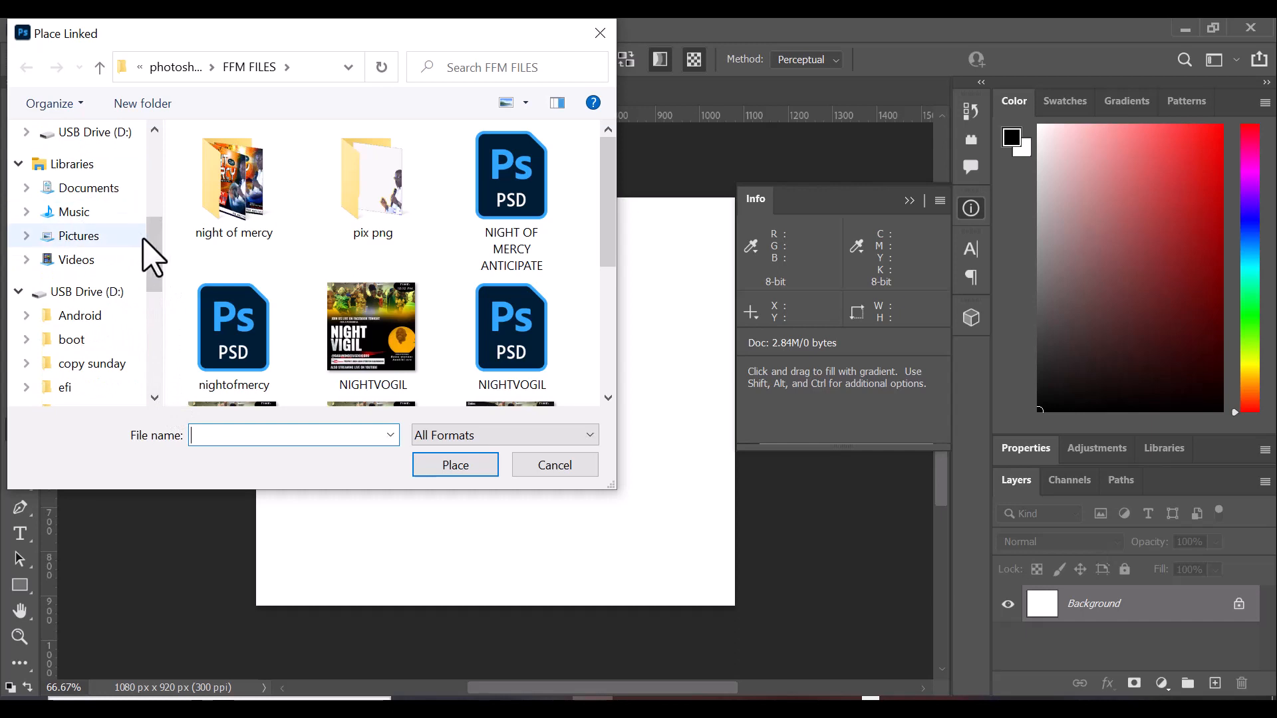
left_click_drag(153, 245, 187, 226)
left_click(100, 261)
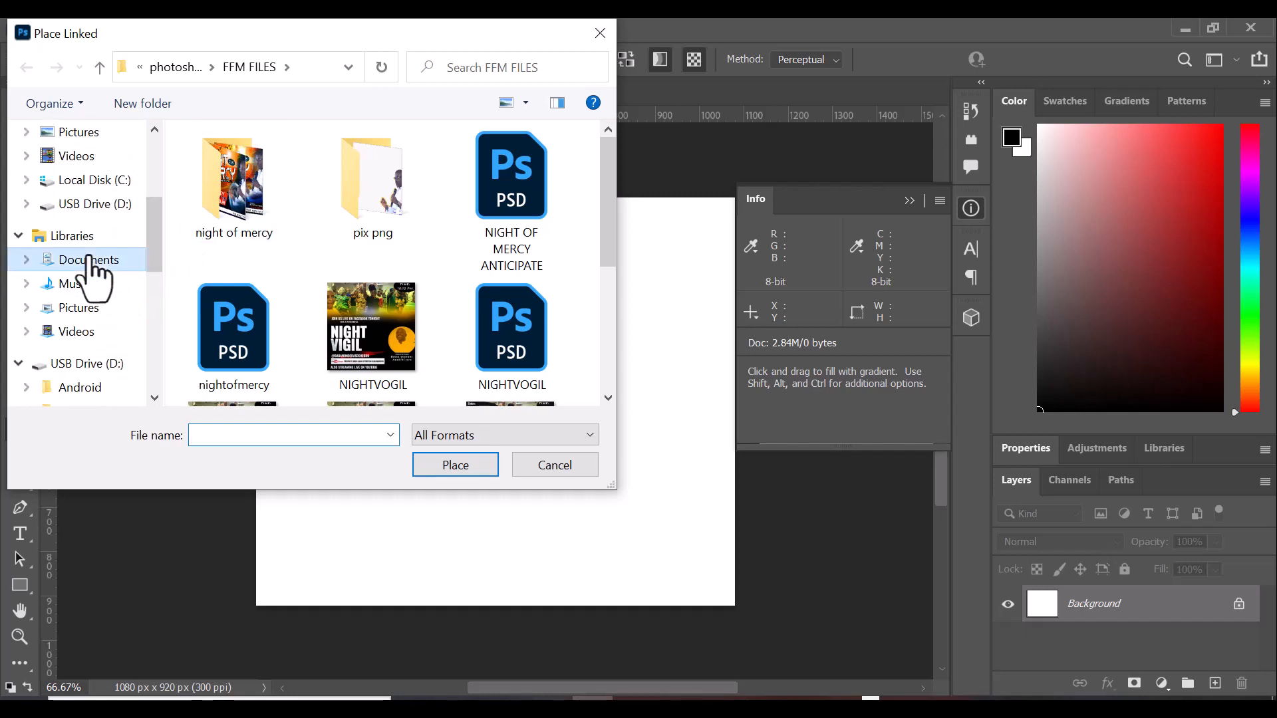
left_click(100, 264)
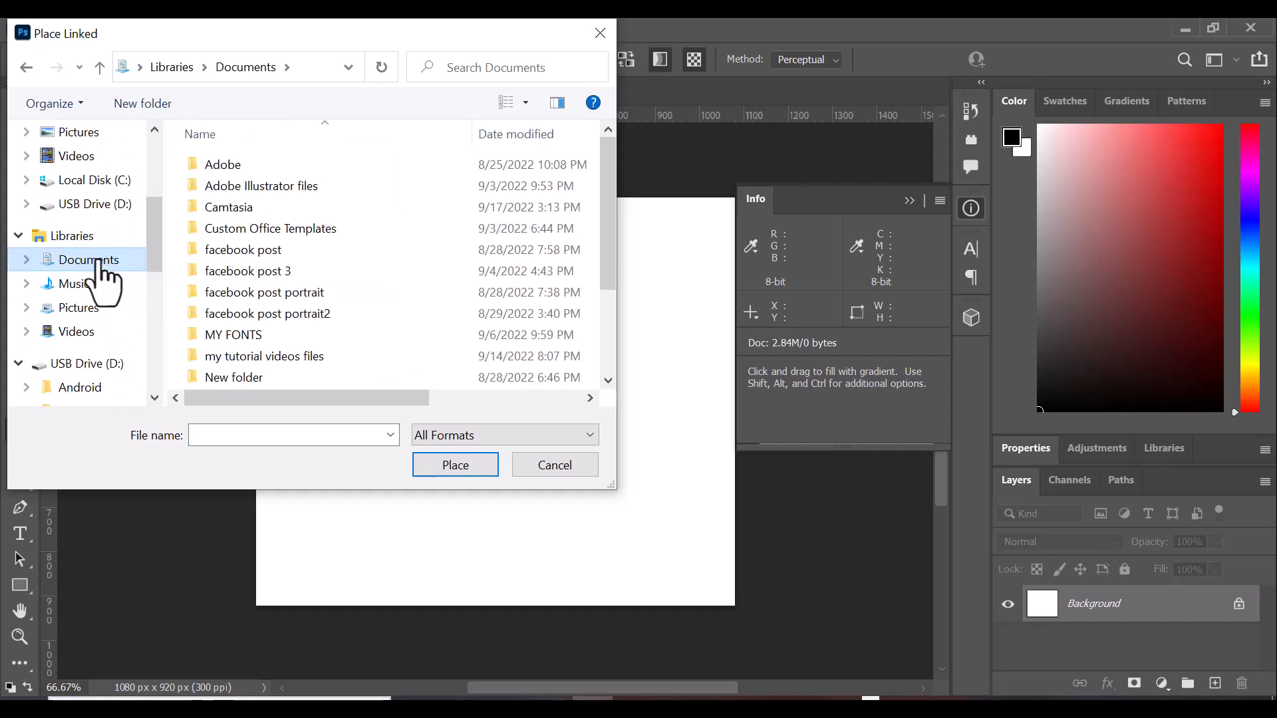
left_click(94, 180)
left_click_drag(159, 236, 160, 209)
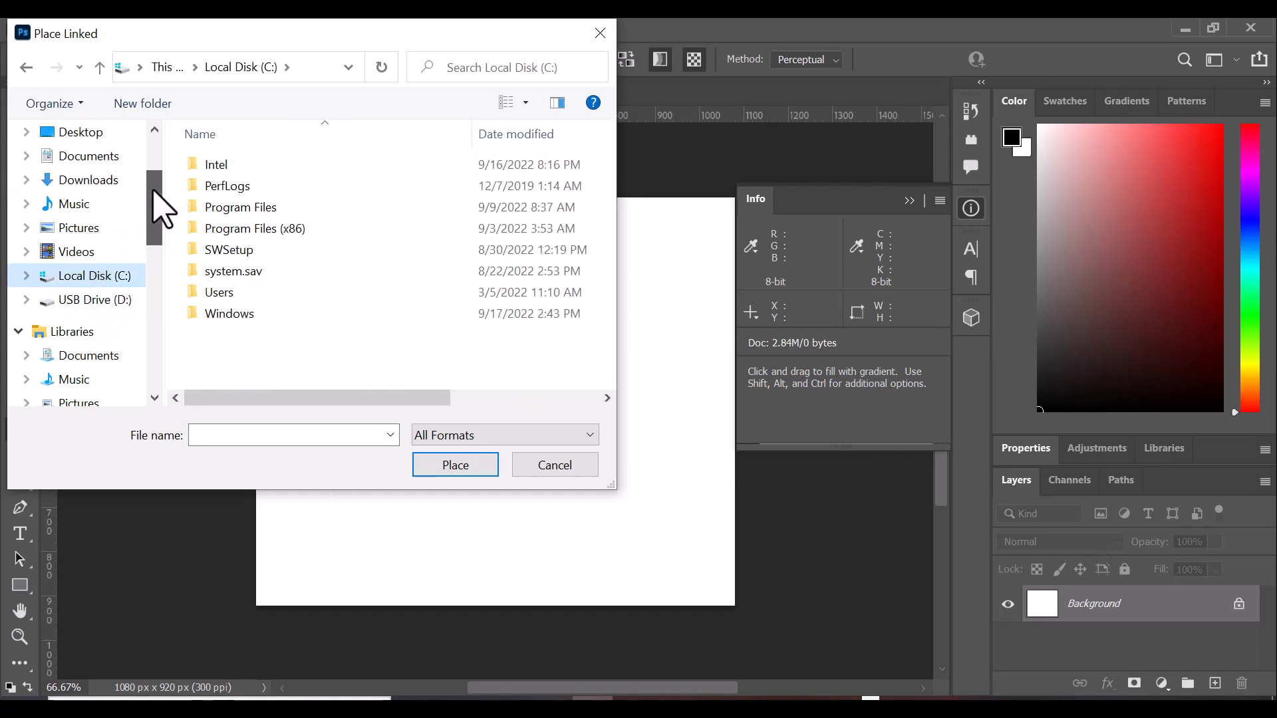
left_click(100, 181)
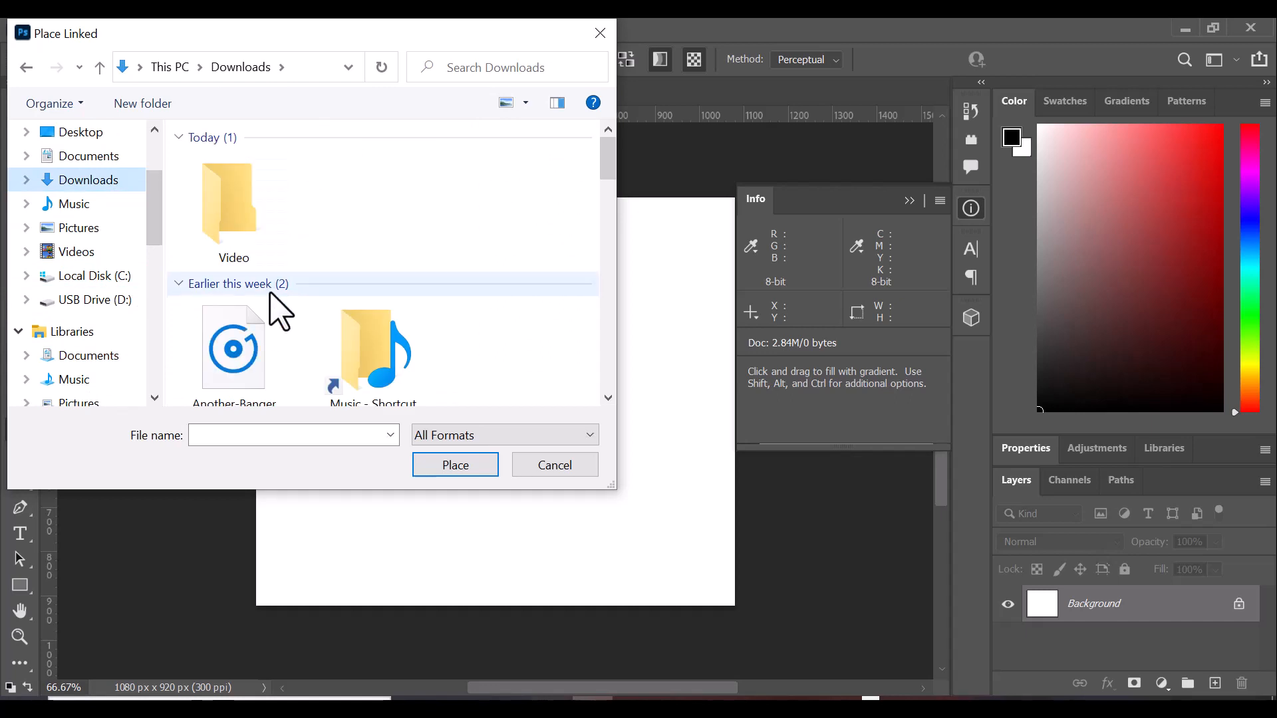
Select the caleb-white night-sky mountain photo and place it into Untitled-1.
scroll(312, 305, "down", 5)
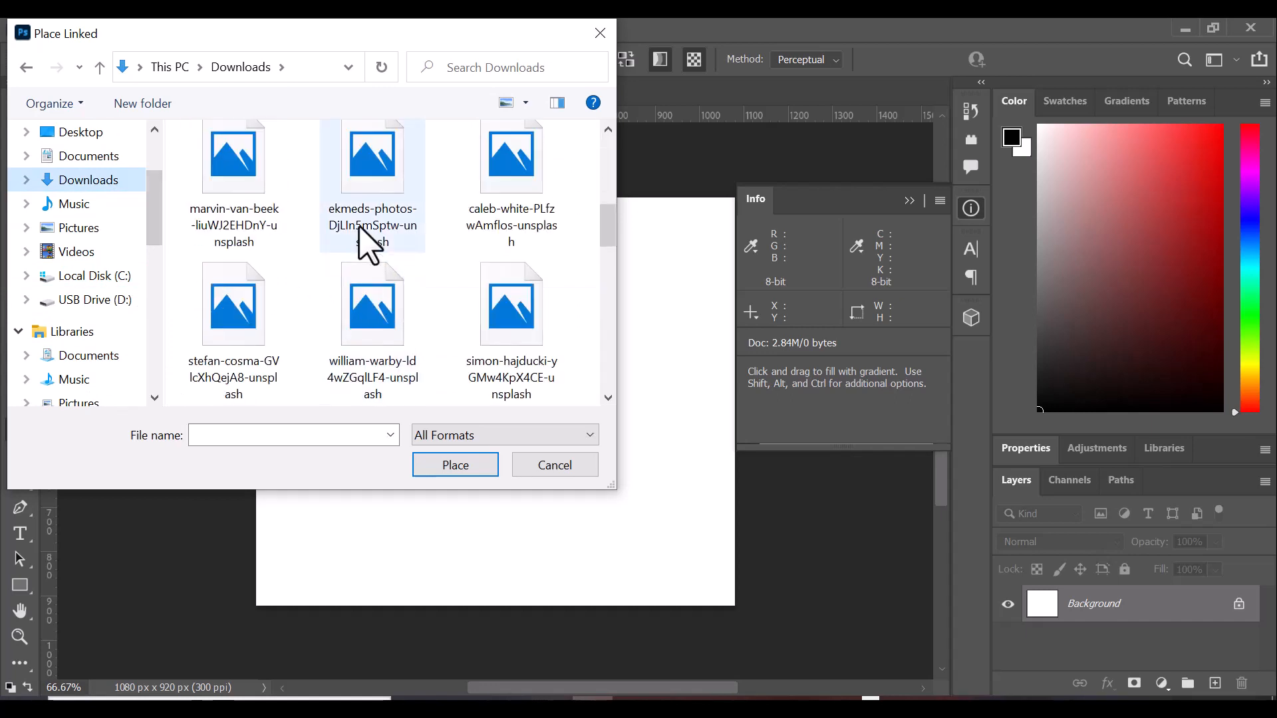
left_click(379, 318)
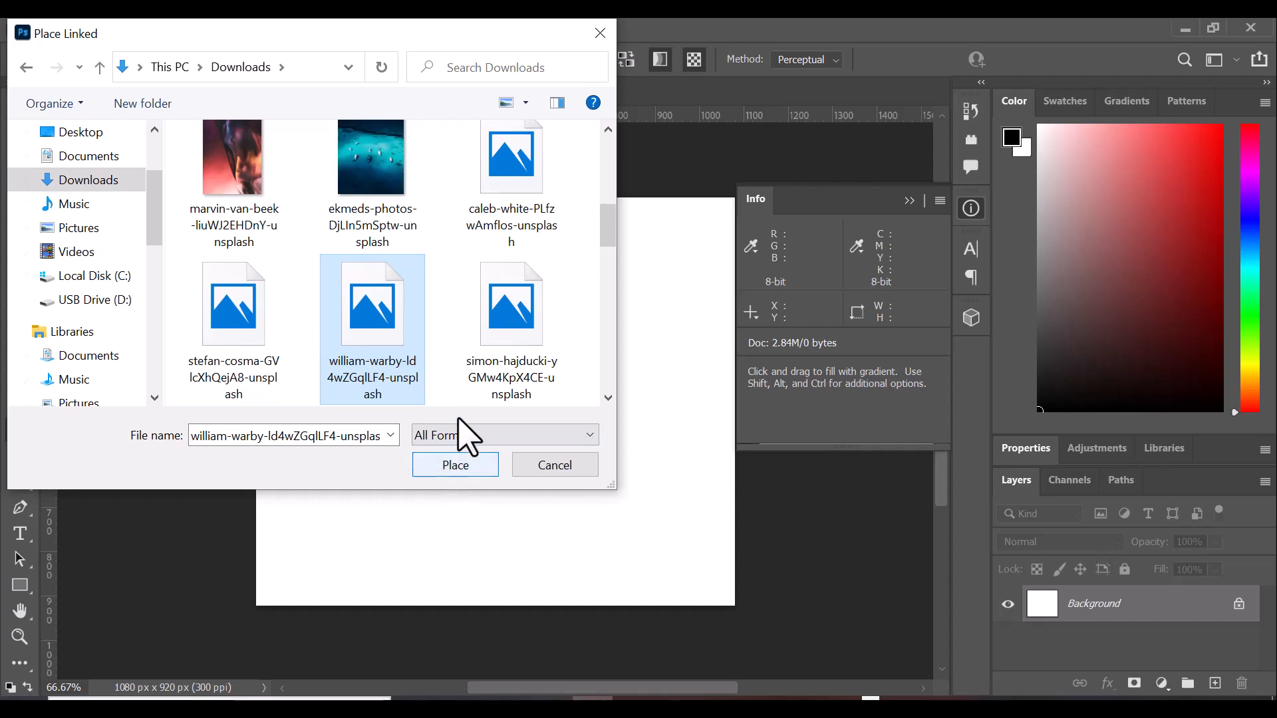
left_click(360, 158)
scroll(442, 259, "down", 3)
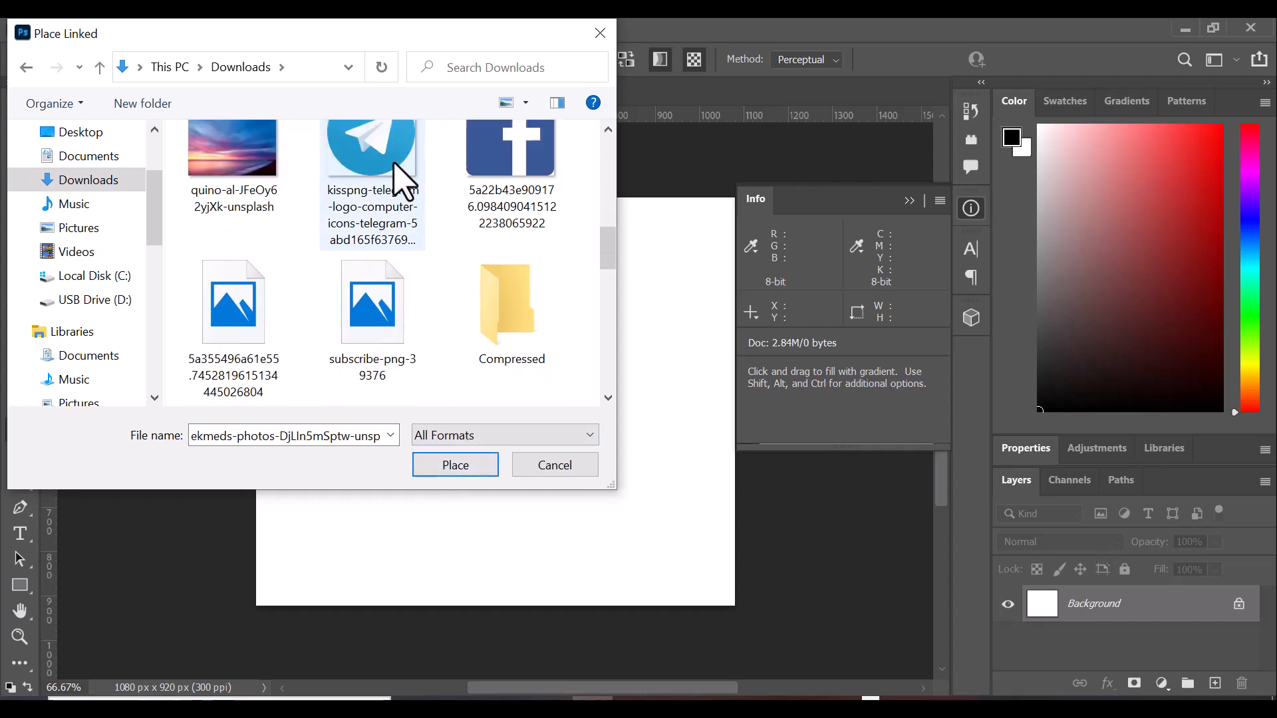
scroll(406, 181, "up", 3)
scroll(362, 176, "up", 3)
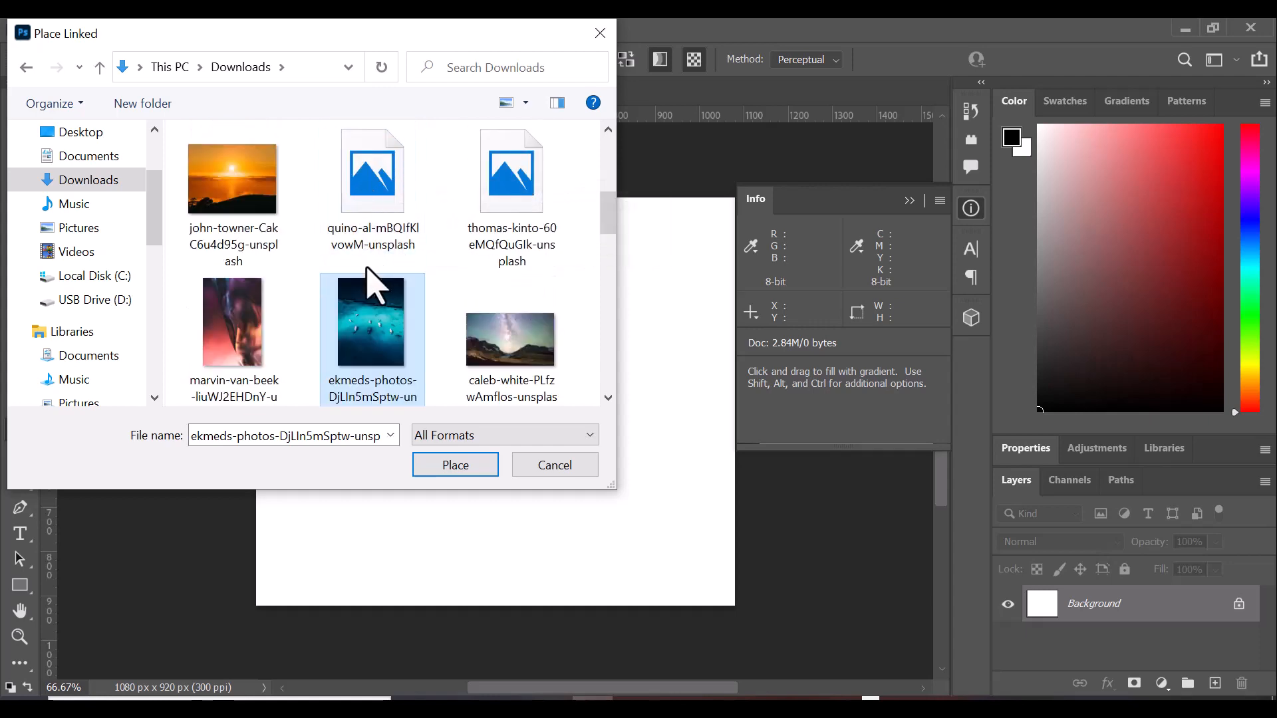
left_click(526, 353)
left_click(459, 468)
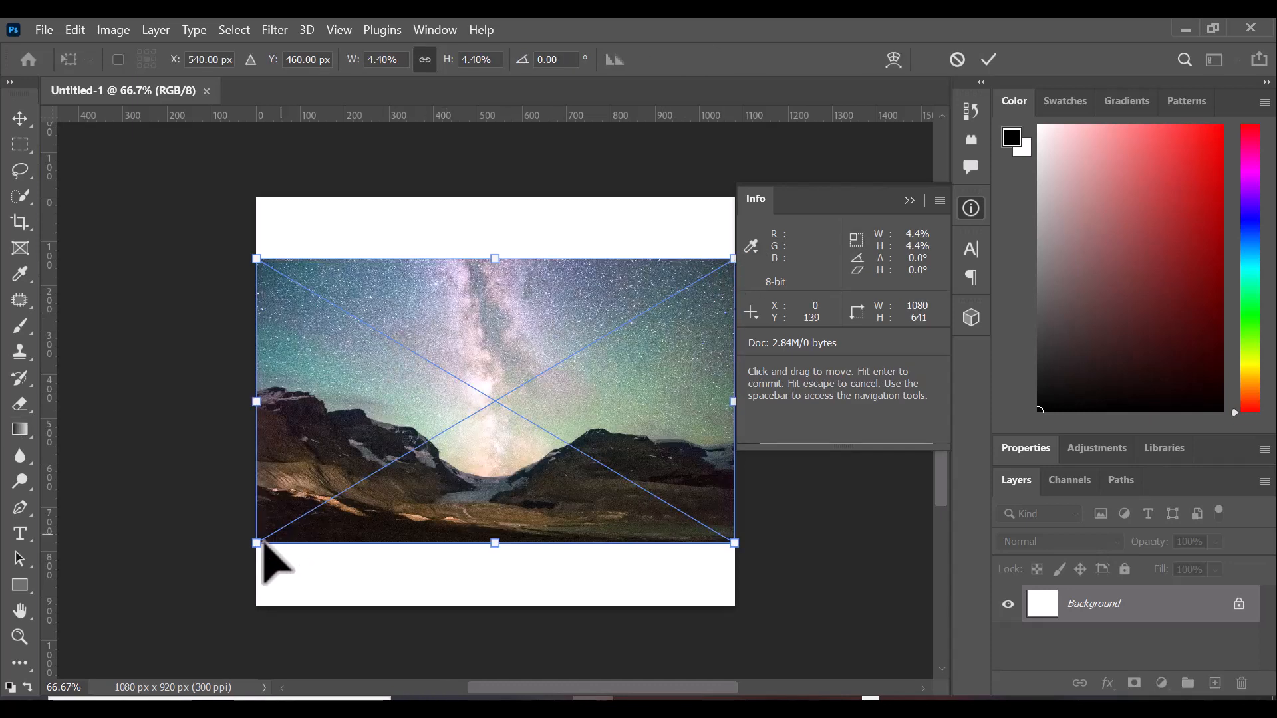
Scale the photo to about 1687 × 1002 px, move it over the canvas, and commit.
left_click_drag(260, 547, 167, 597)
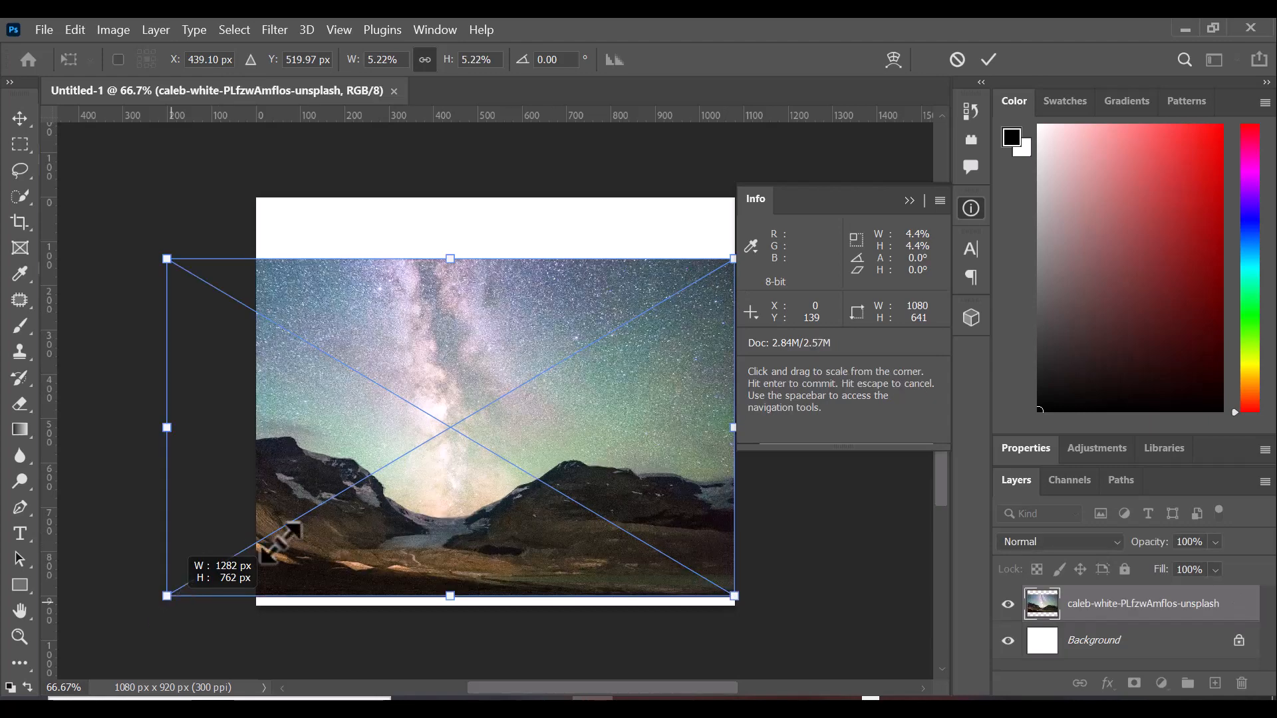
left_click_drag(734, 251, 988, 59)
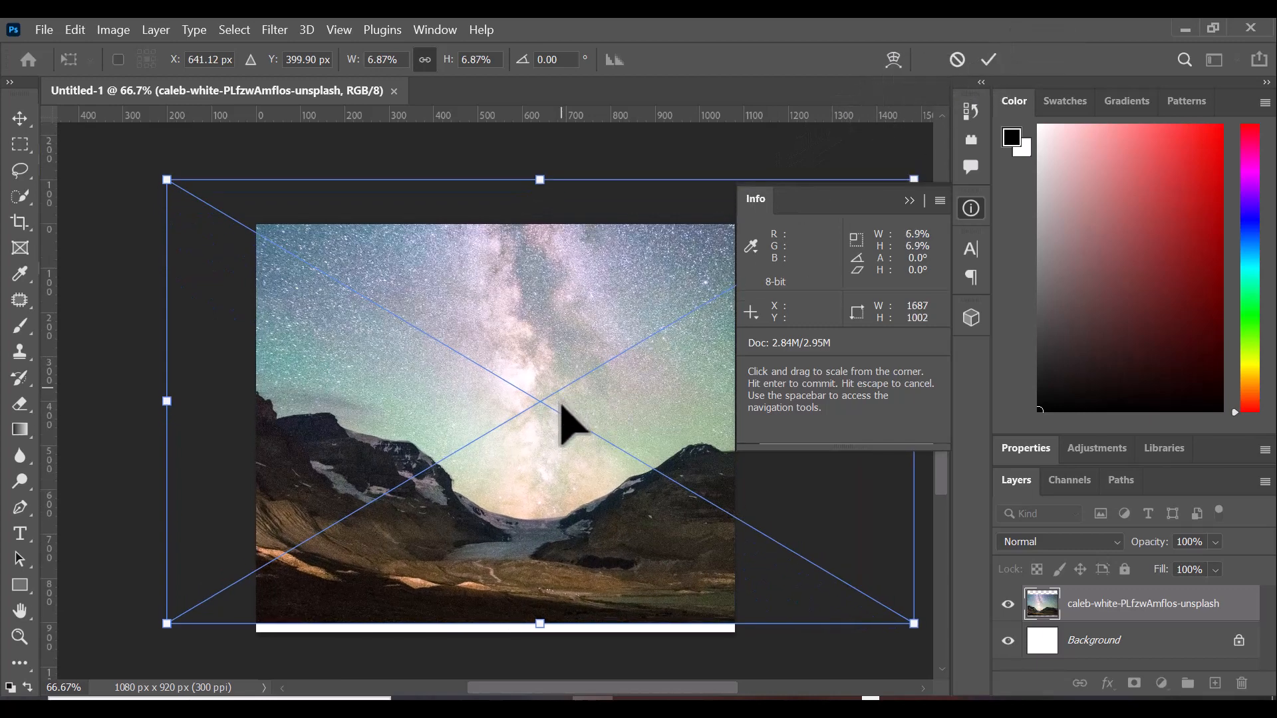
left_click_drag(560, 425, 567, 477)
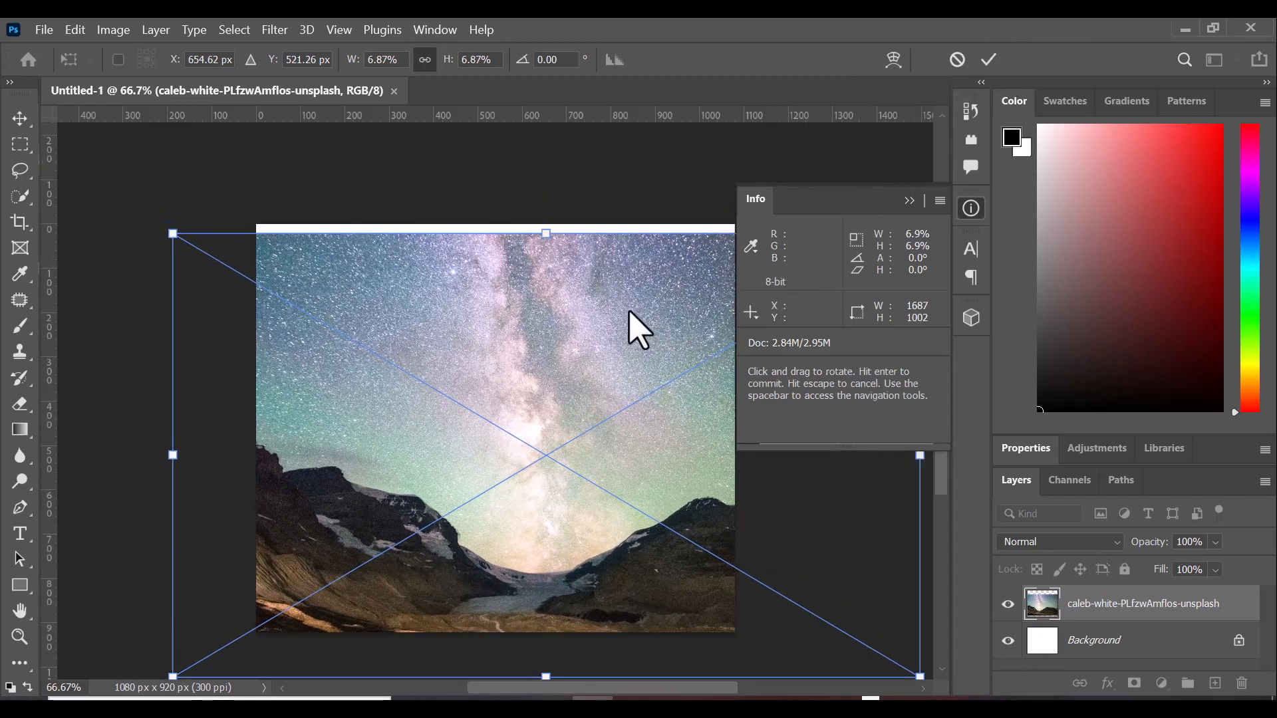
left_click_drag(609, 294, 585, 266)
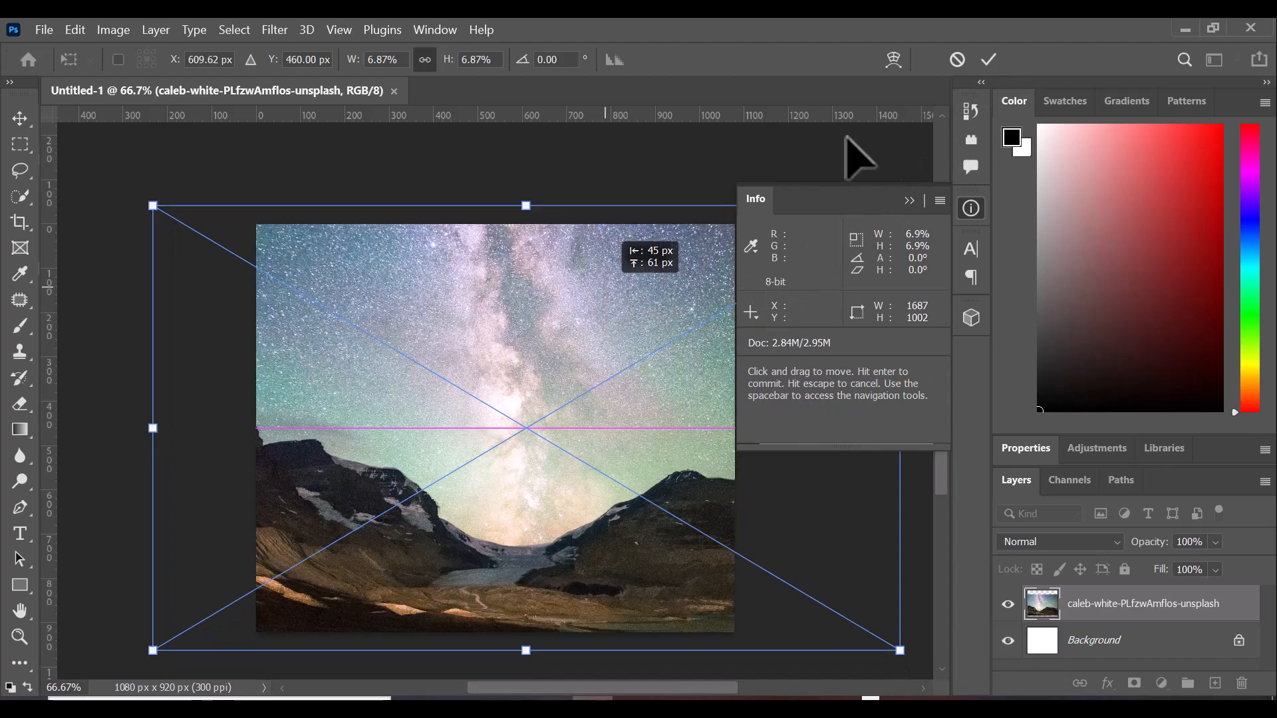
left_click(992, 58)
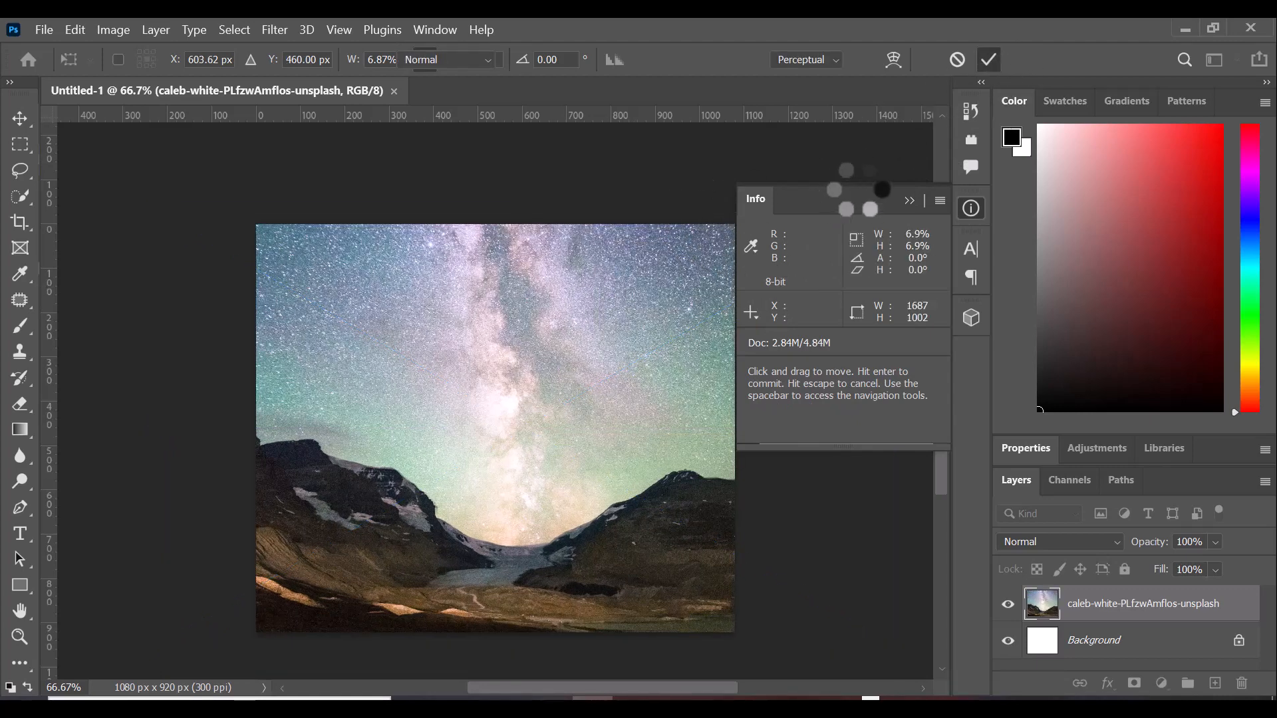
left_click(910, 200)
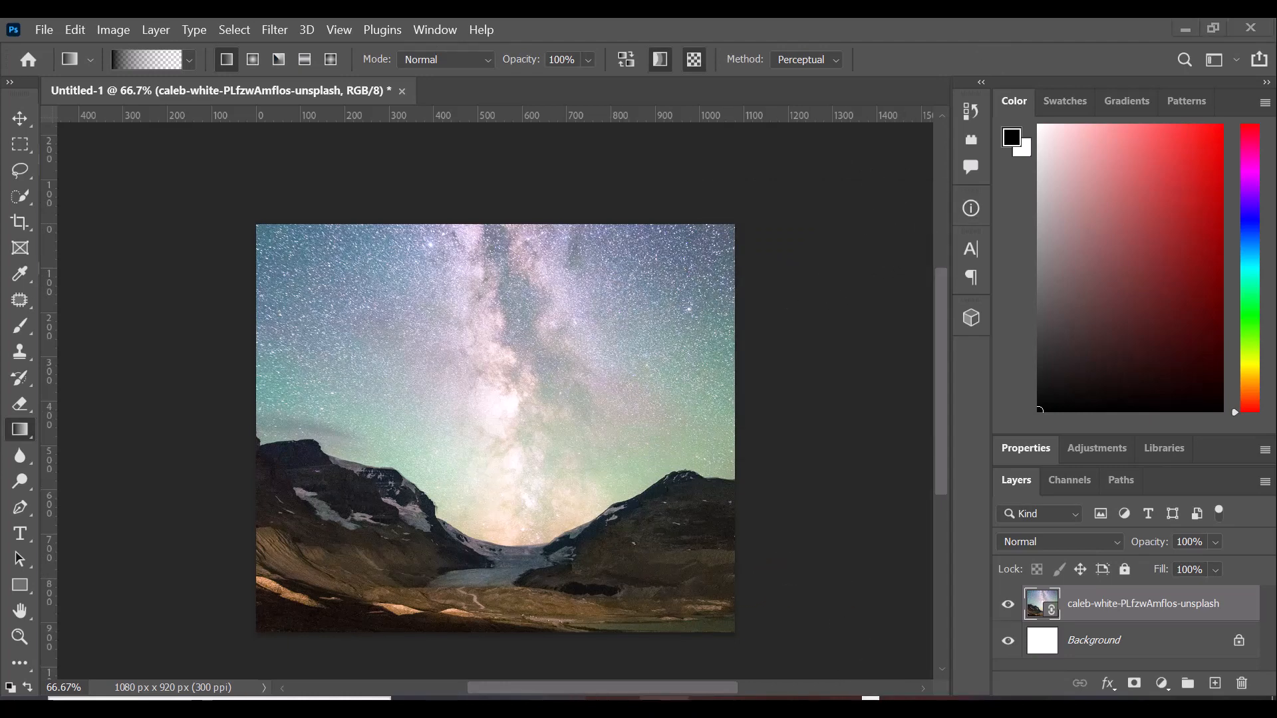
left_click(662, 684)
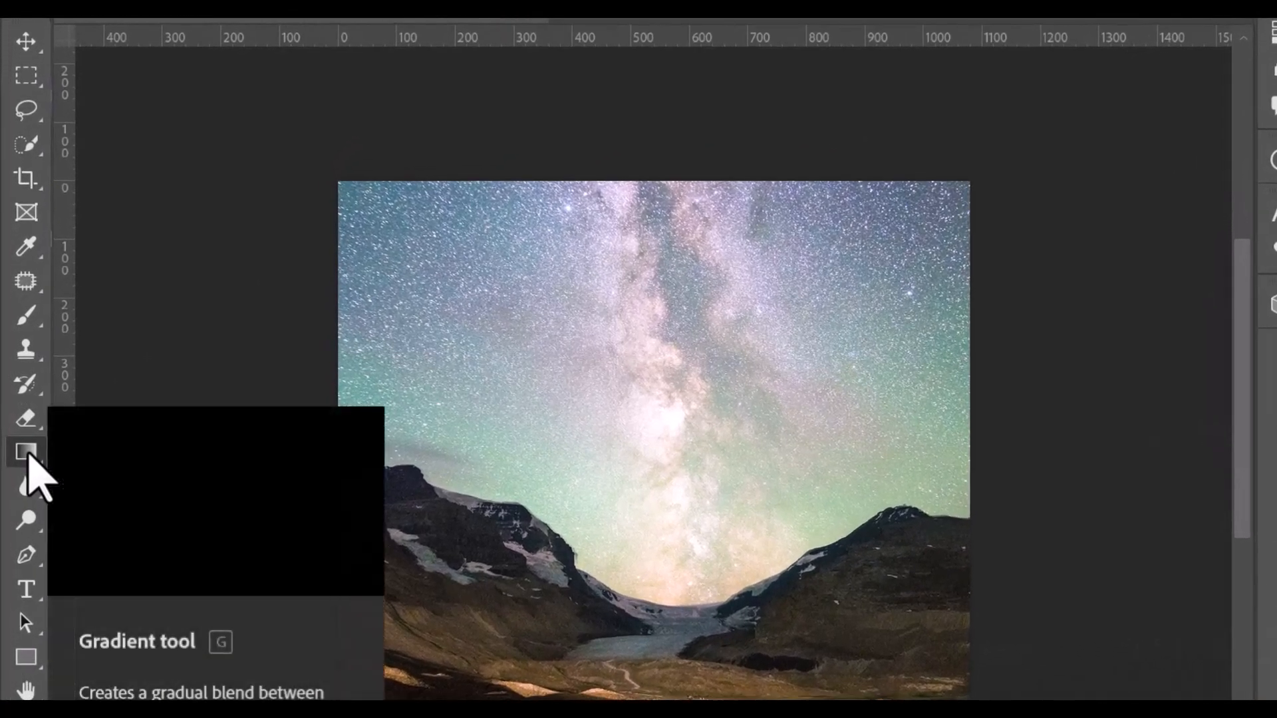
Show the Gradient tool's flyout, then close it without switching tools.
right_click(30, 461)
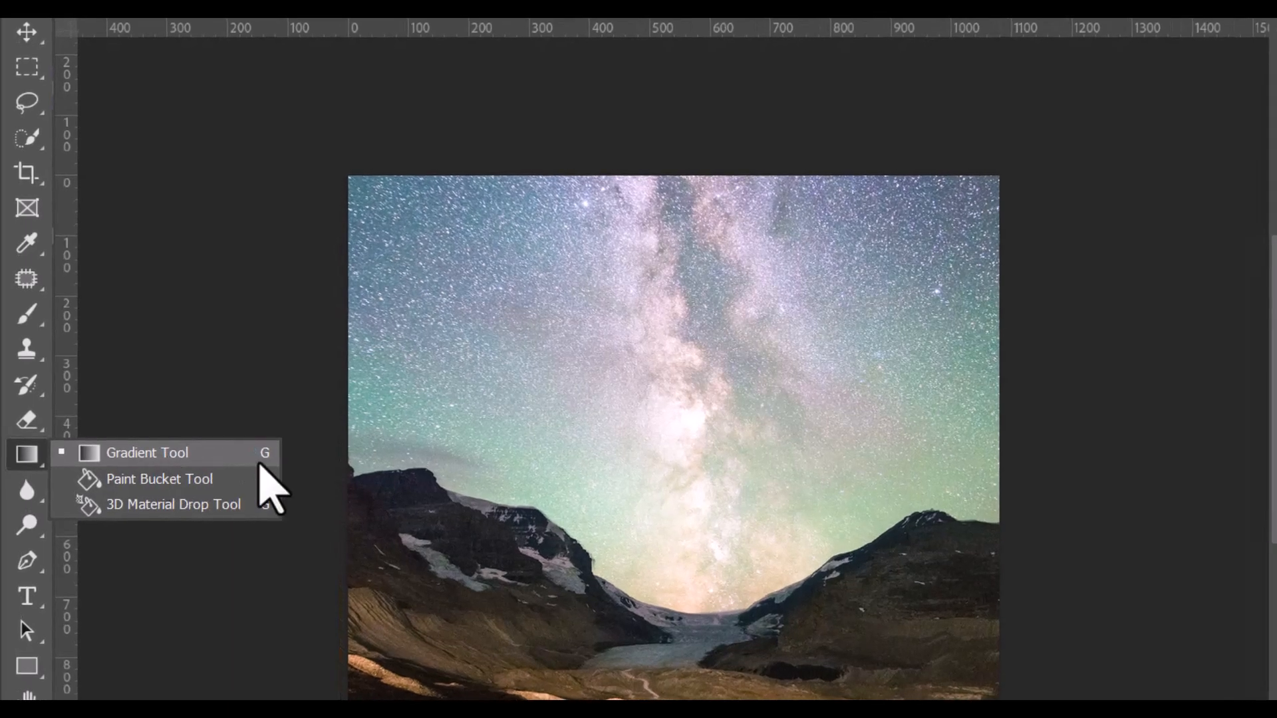
left_click(395, 458)
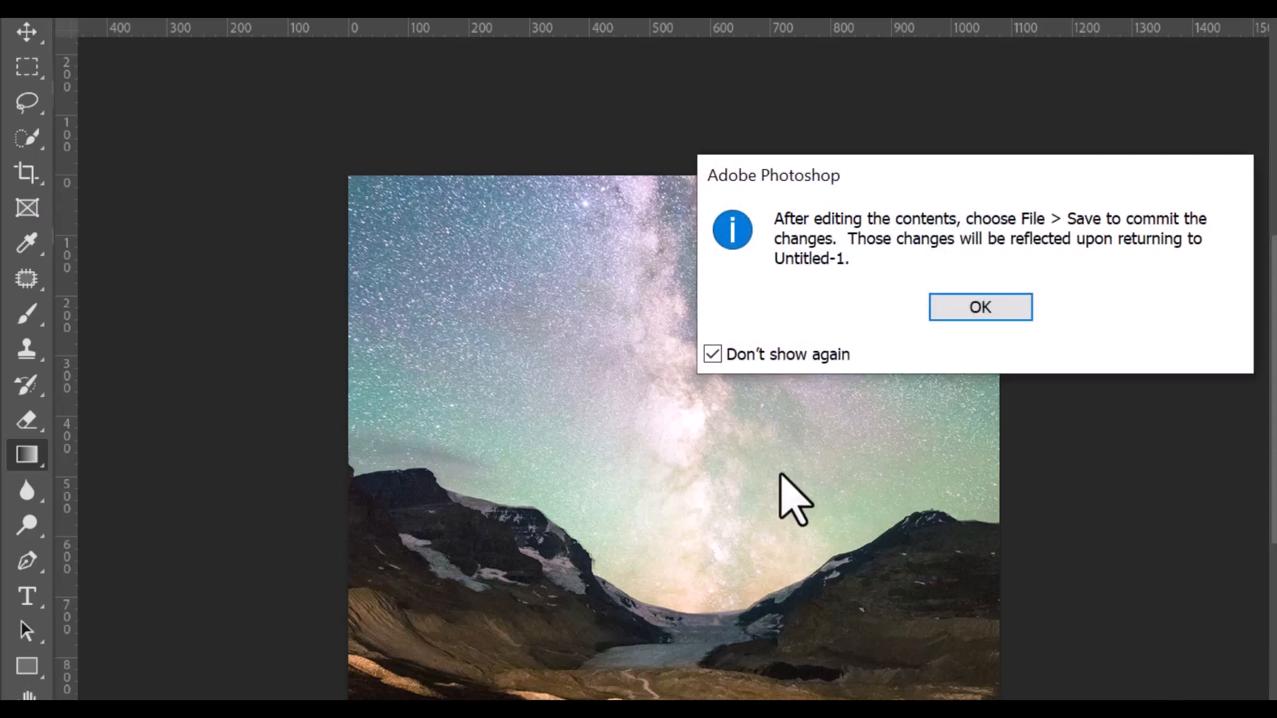
Dismiss the save notice and darken the photo's left edge with a black gradient.
left_click(986, 310)
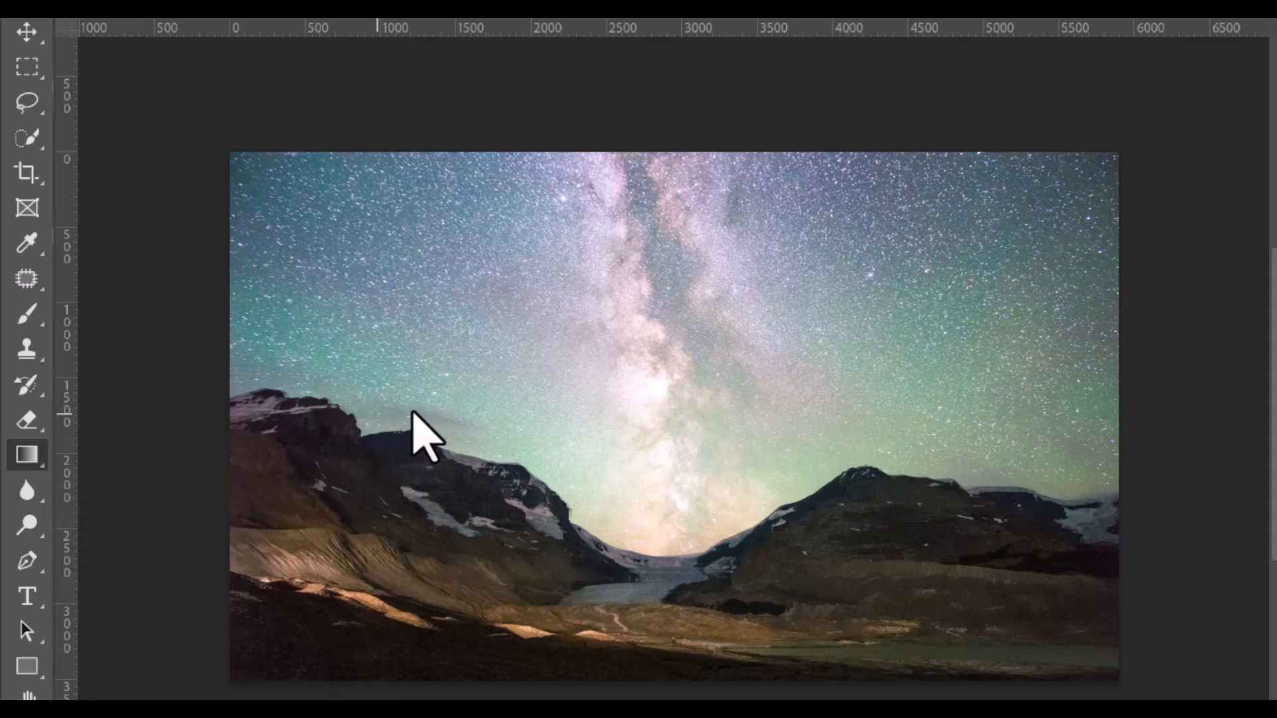
left_click_drag(397, 399, 1036, 429)
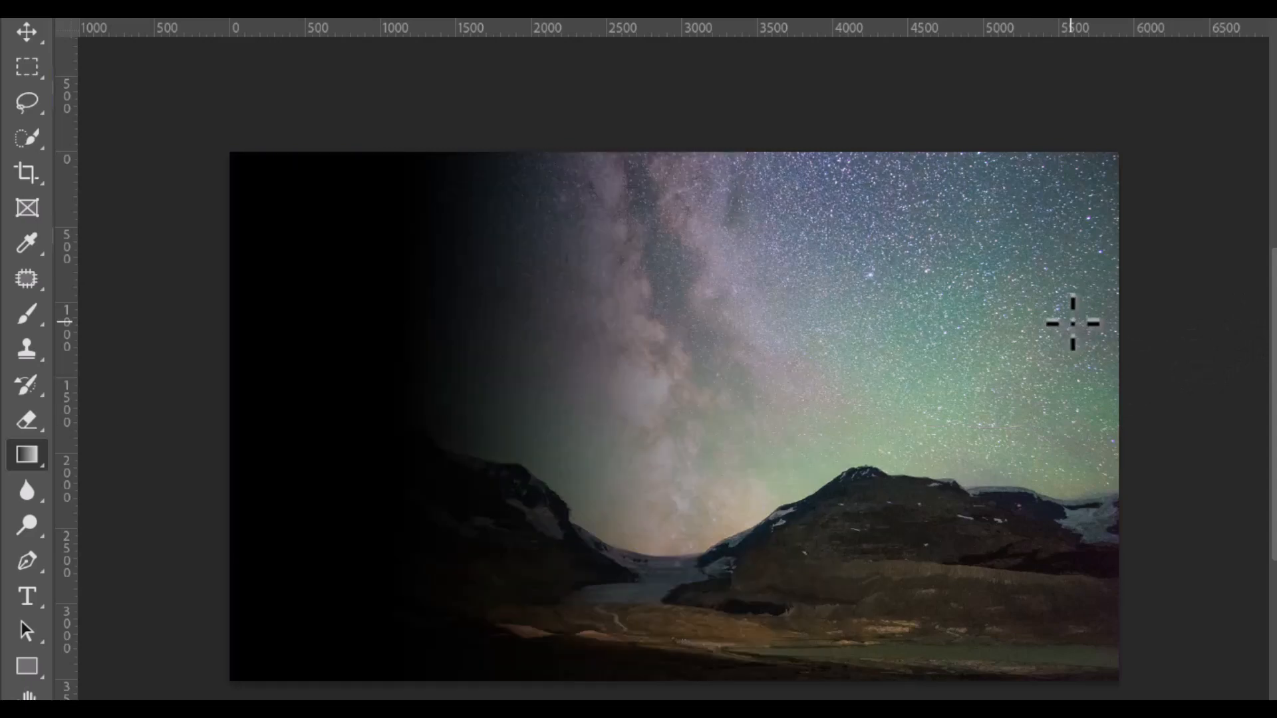
key("ctrl+z")
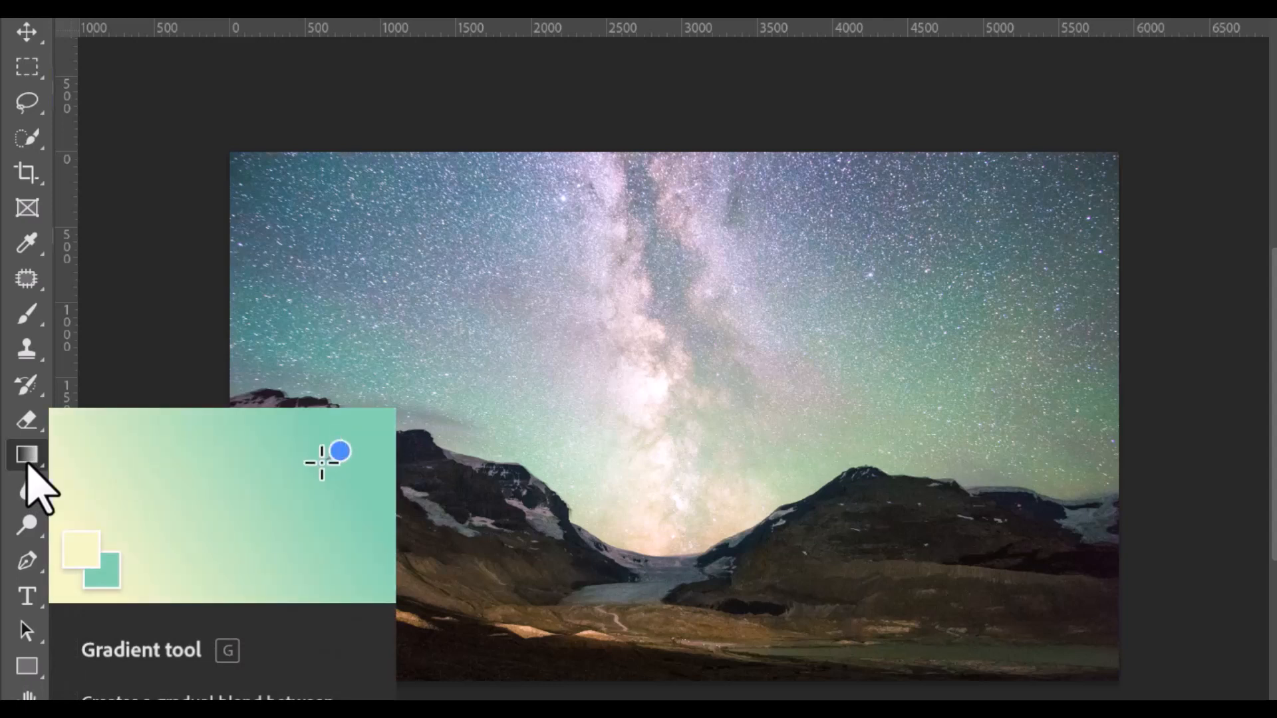
left_click(28, 459)
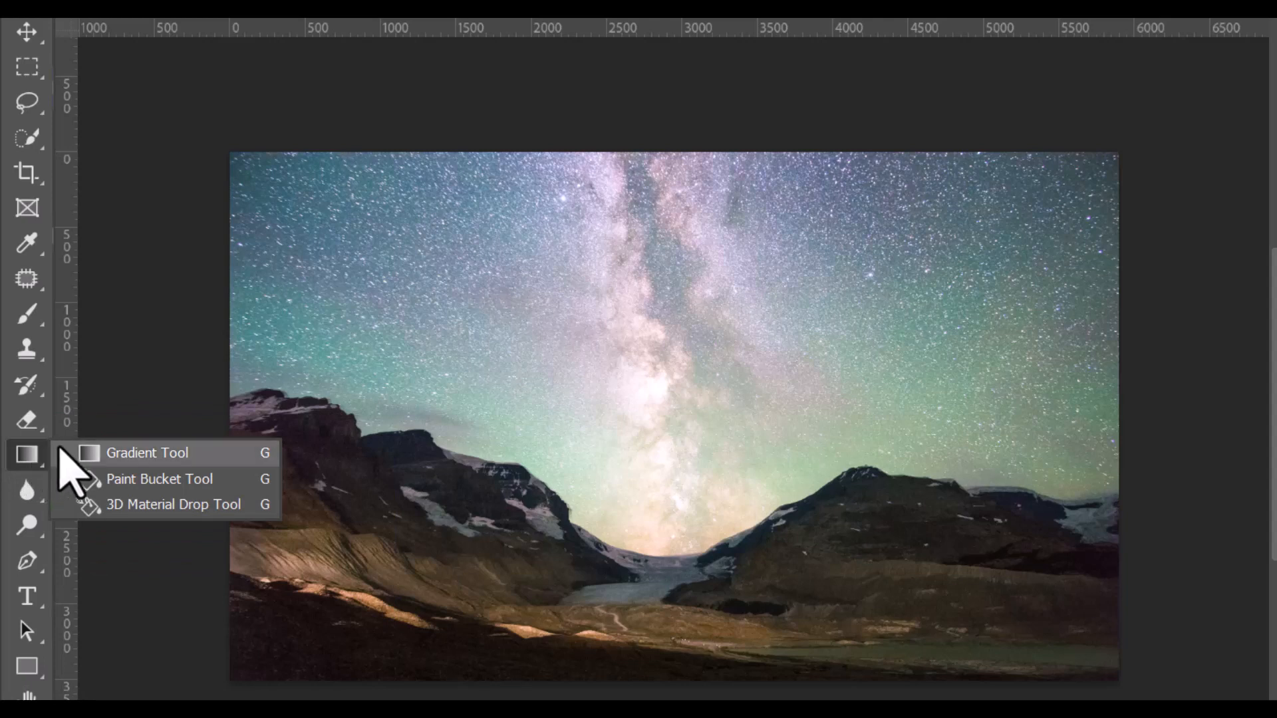
left_click(207, 462)
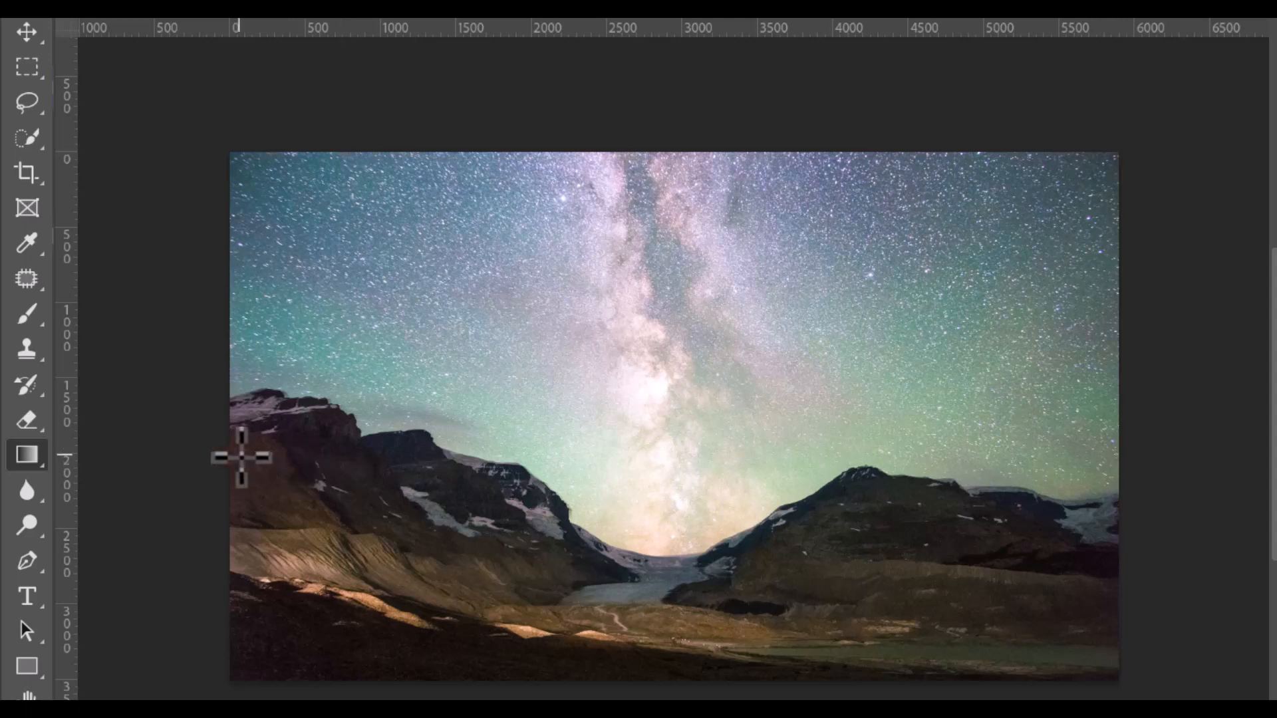
left_click_drag(225, 454, 1190, 447)
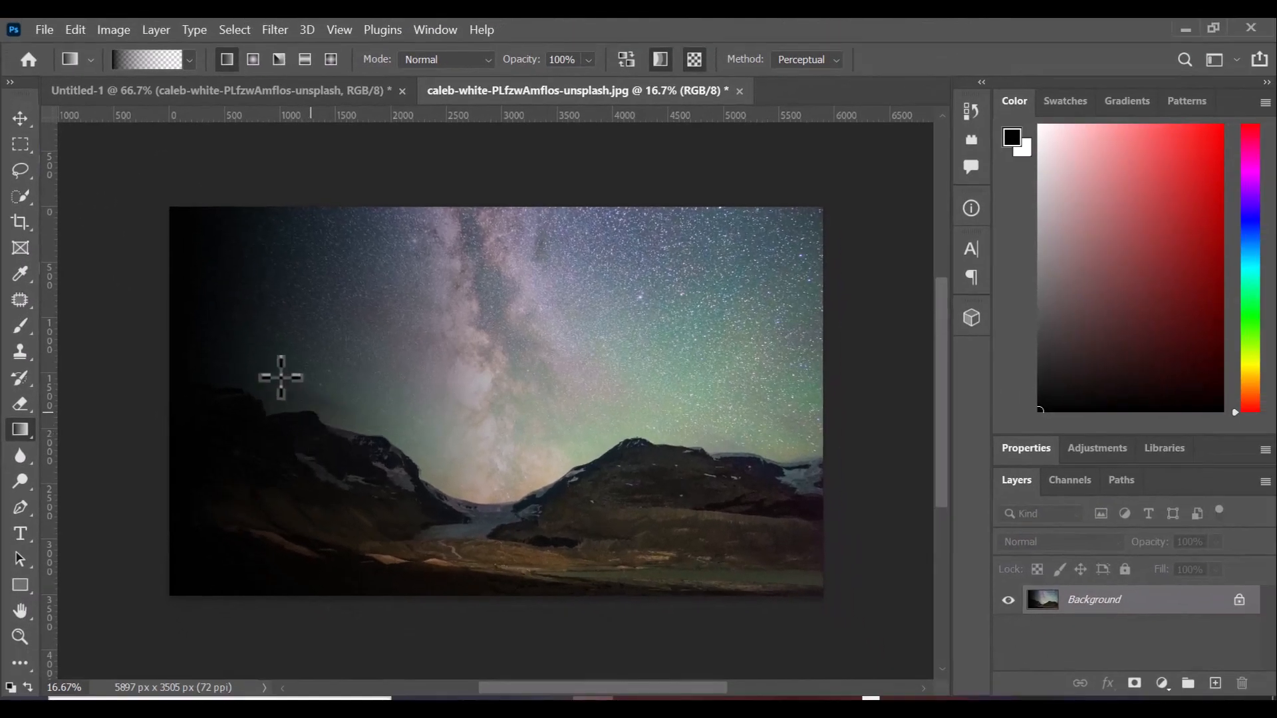
Select the Gradient tool's Basics Foreground to Background preset, with colours set black-to-white.
right_click(32, 435)
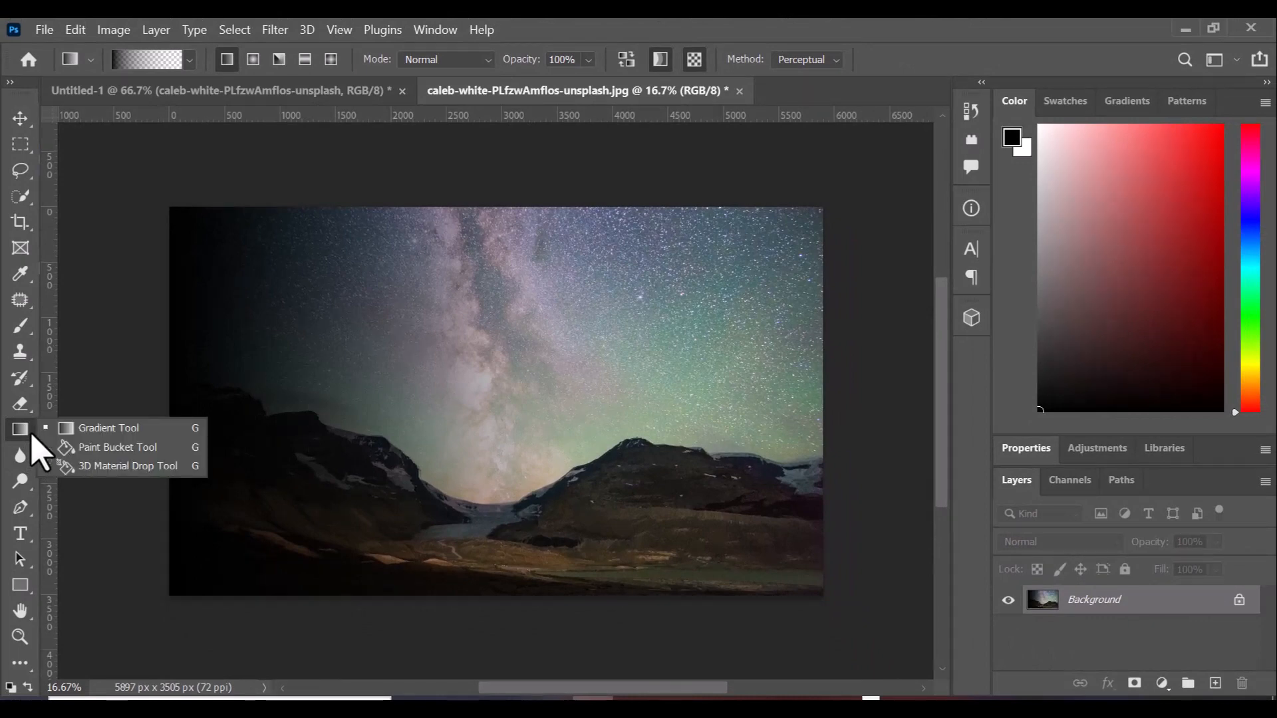
left_click(85, 434)
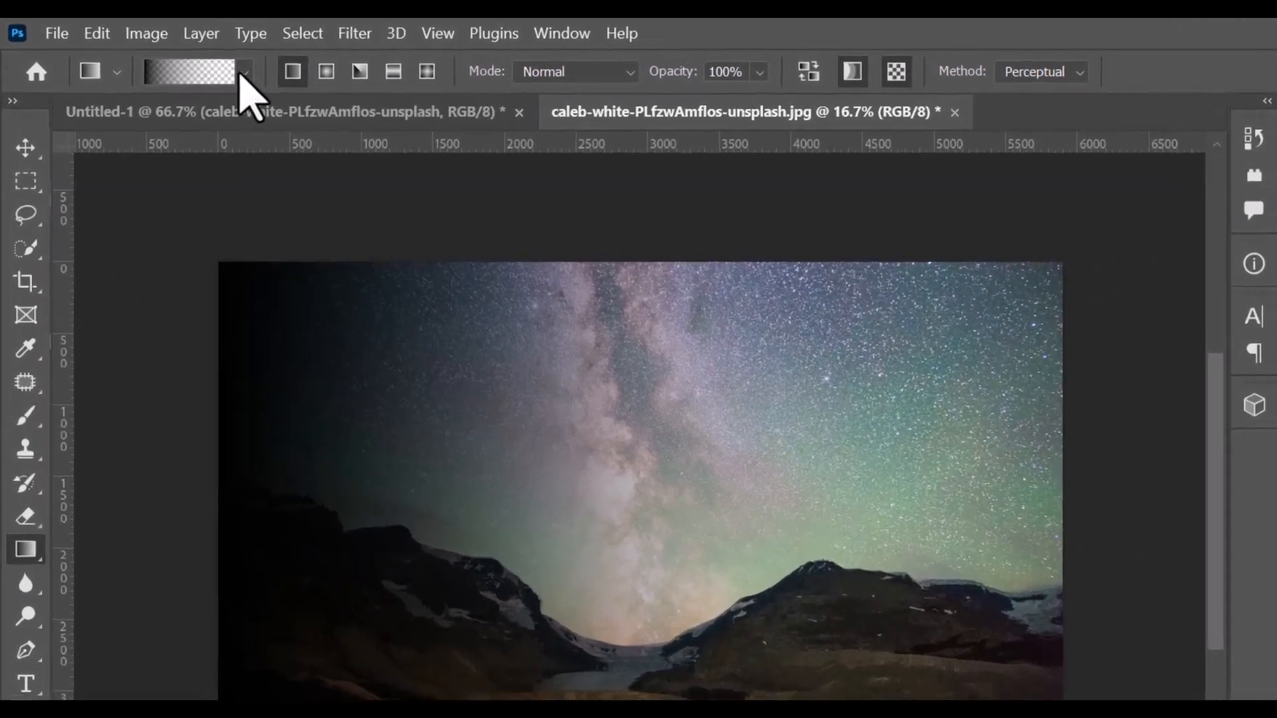
left_click(189, 60)
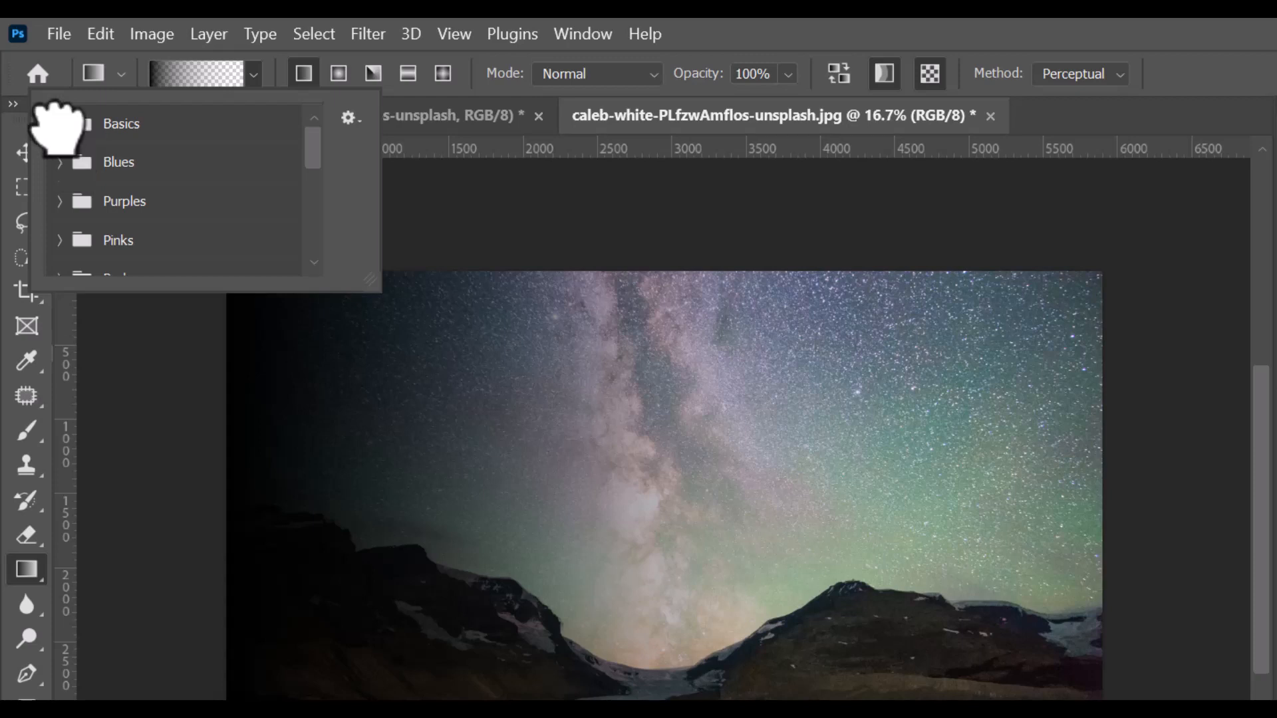
left_click(60, 124)
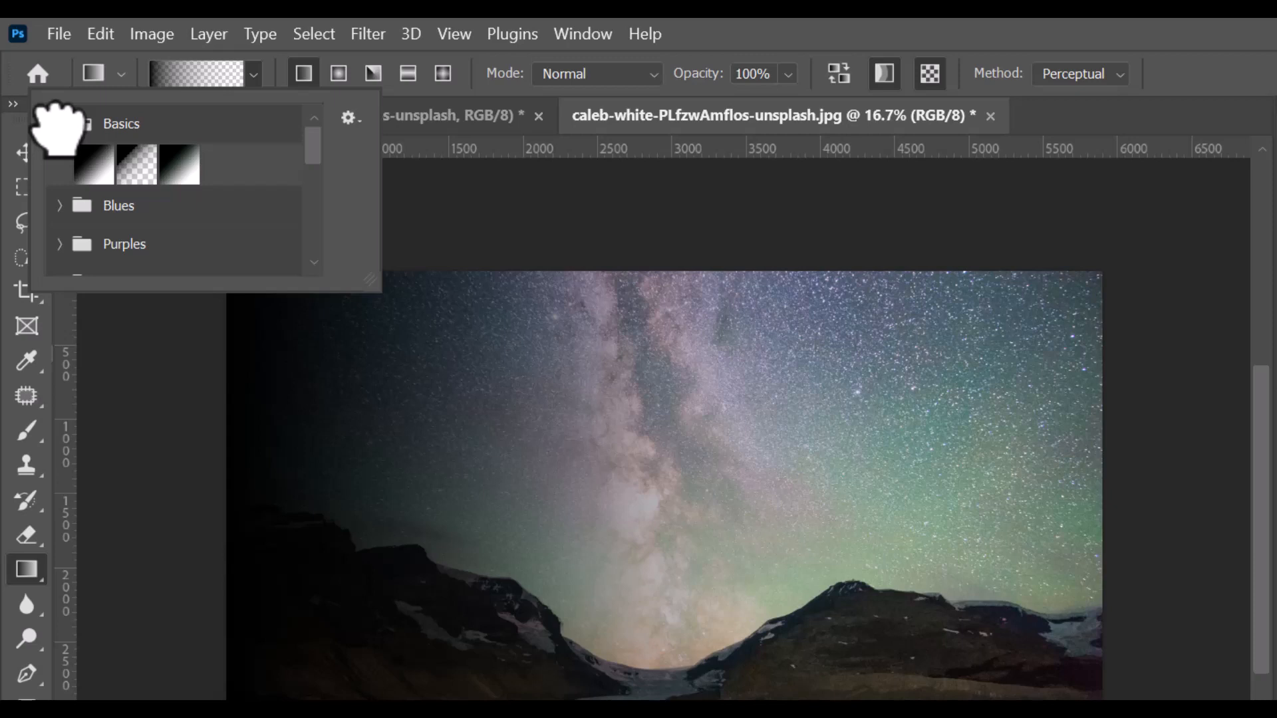
left_click(99, 160)
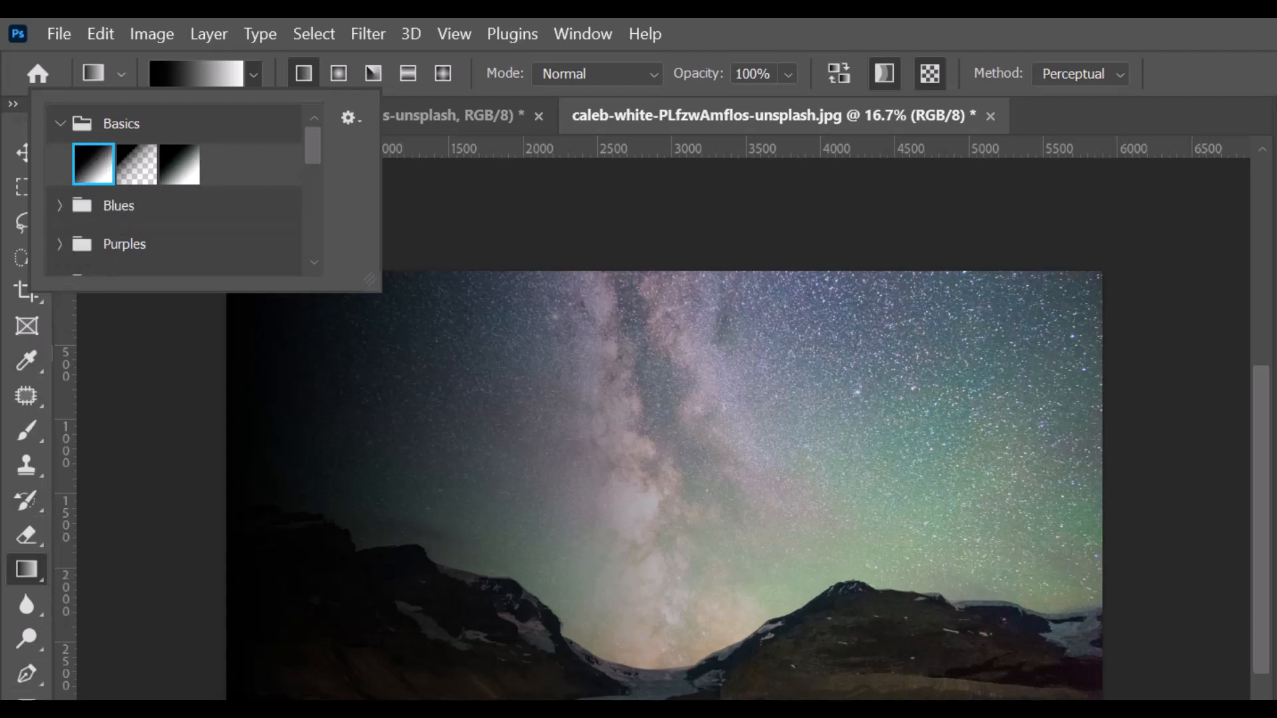
scroll(664, 485, "down", 1)
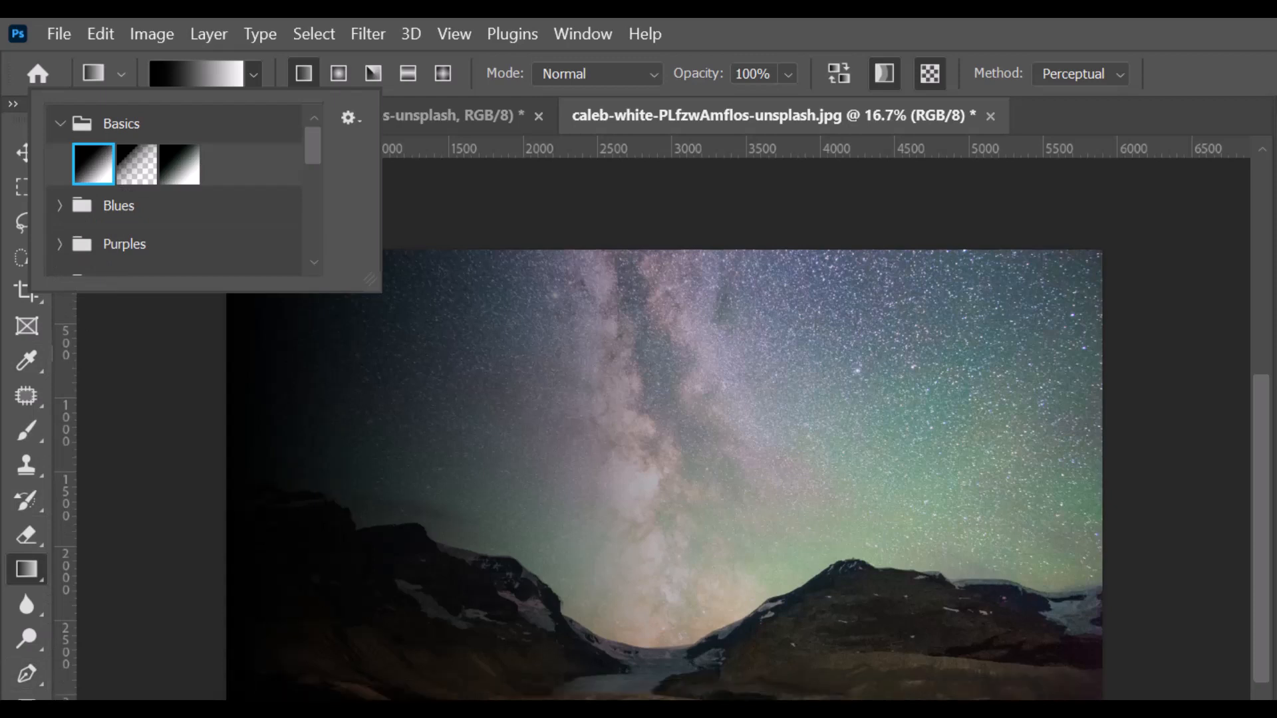
key("x")
key("x")
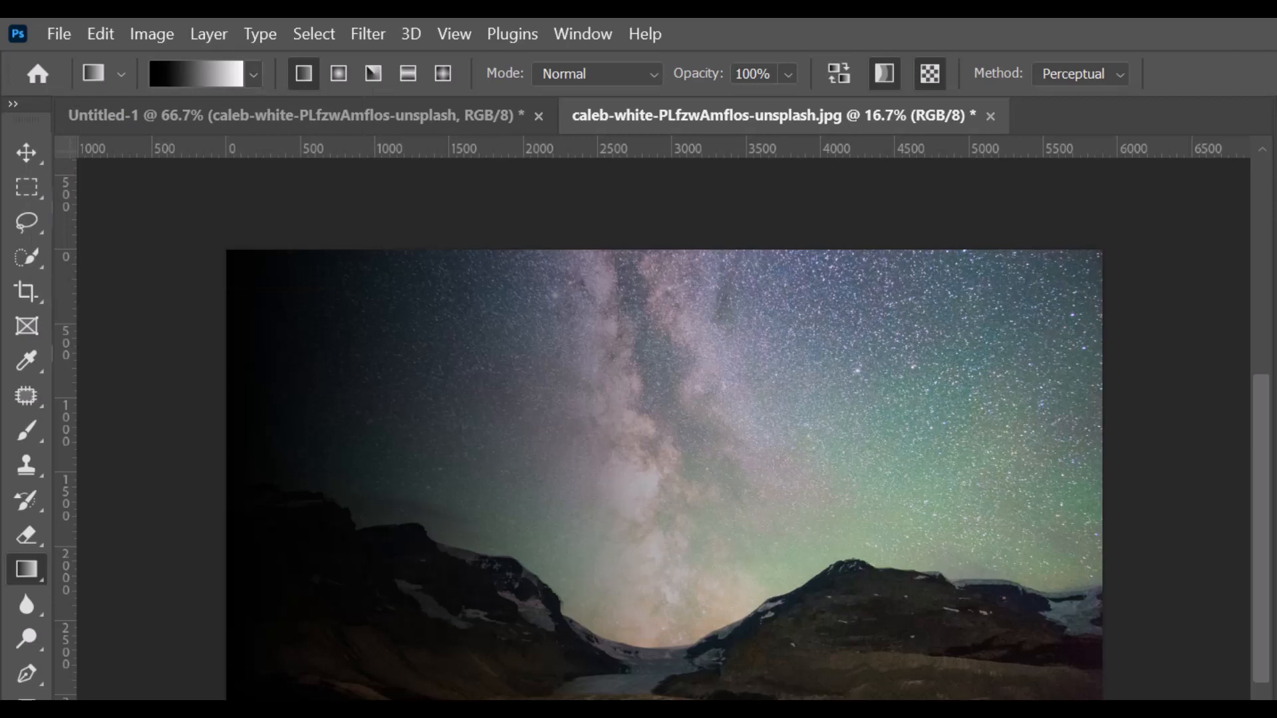
key("x")
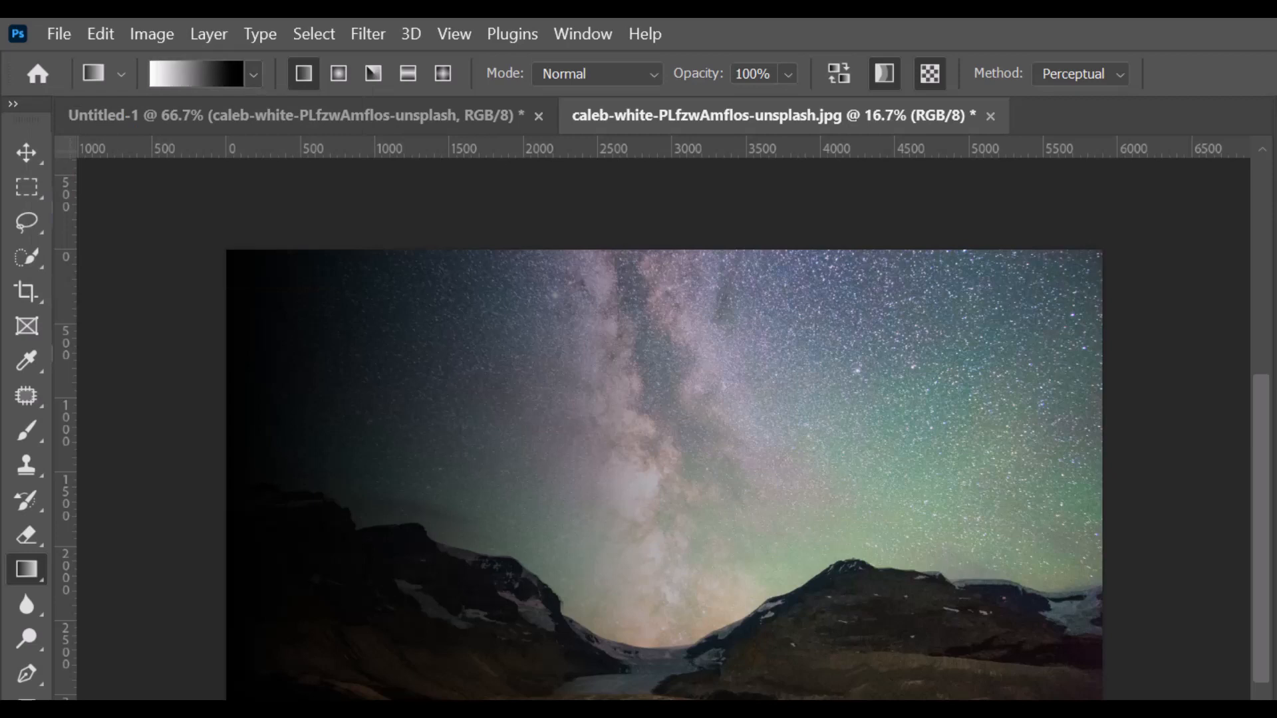
key("x")
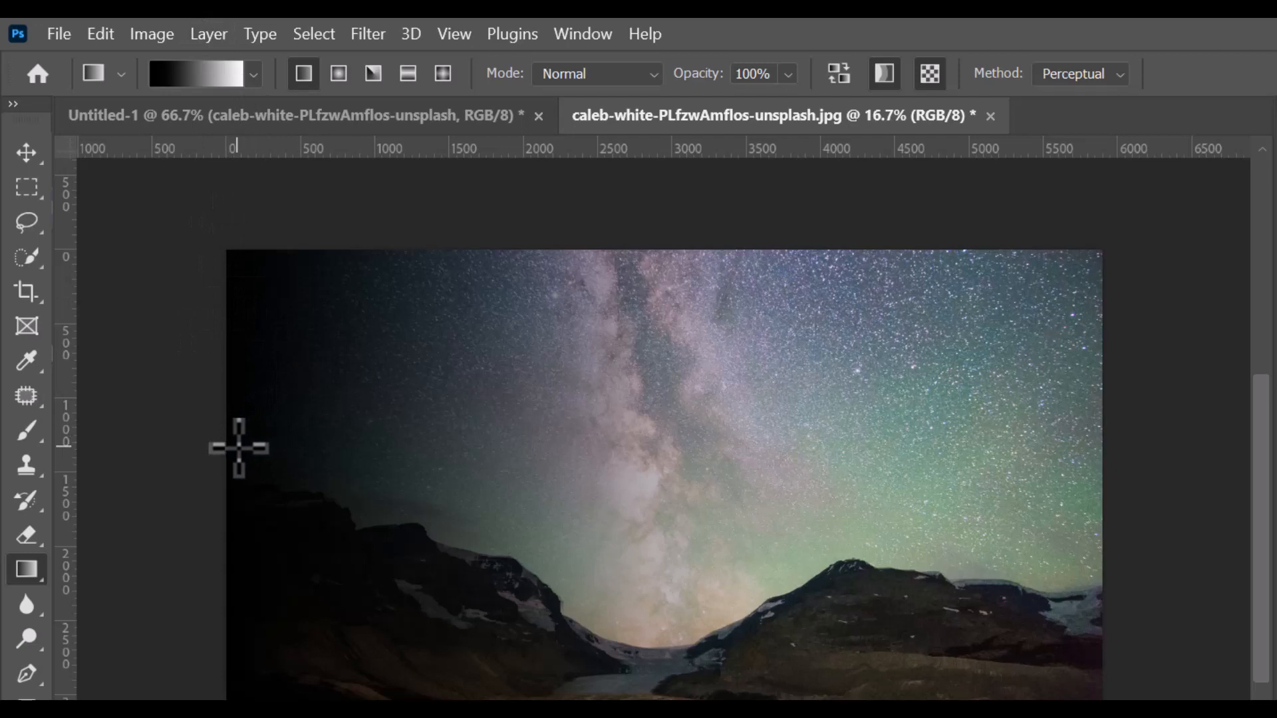
Fill the image with a black-to-white gradient, then refill it using the third Basics preset.
left_click_drag(238, 447, 1071, 507)
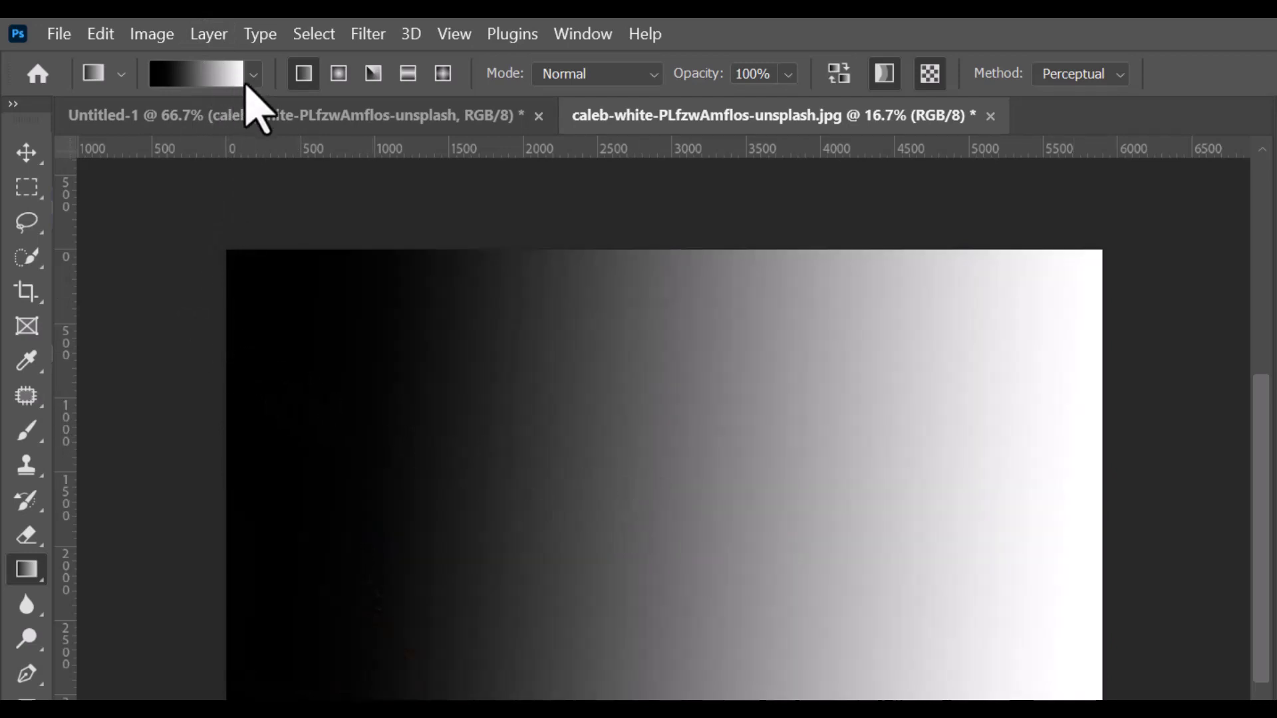
left_click(253, 74)
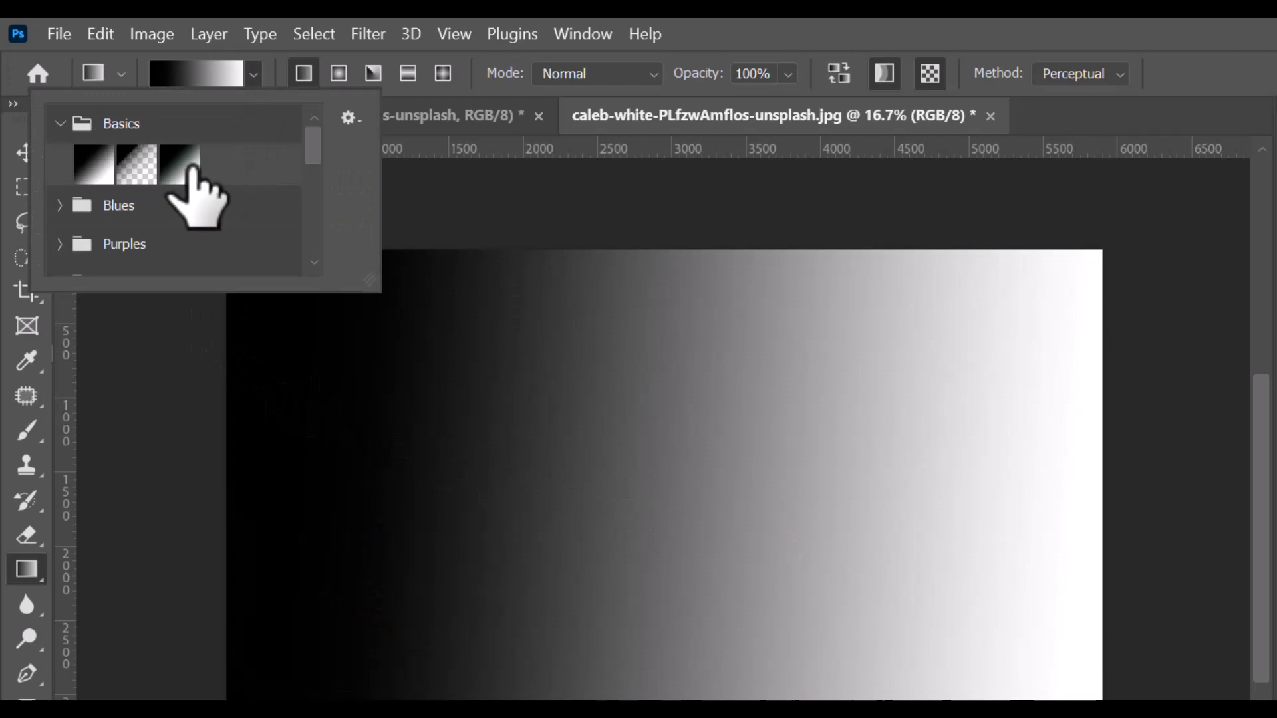
left_click(181, 167)
left_click_drag(261, 422, 1018, 512)
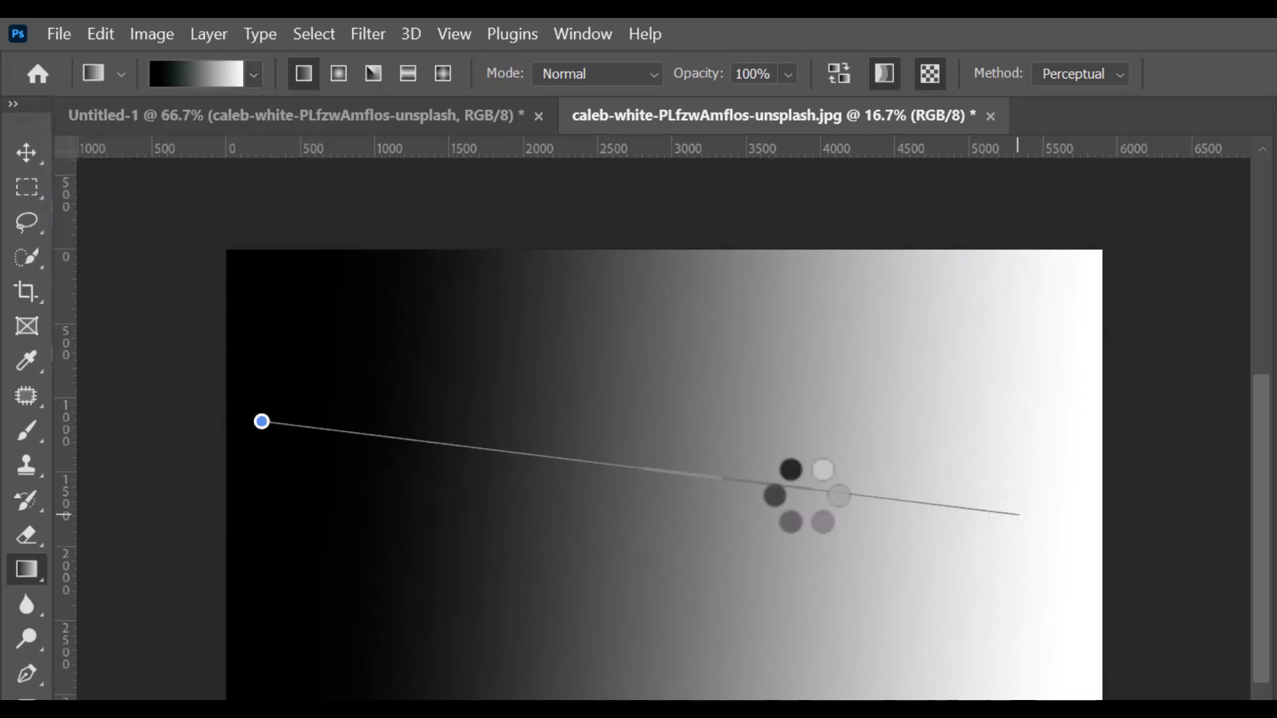
Lay a black-to-transparent gradient across the image from left to right.
left_click(253, 74)
left_click(137, 167)
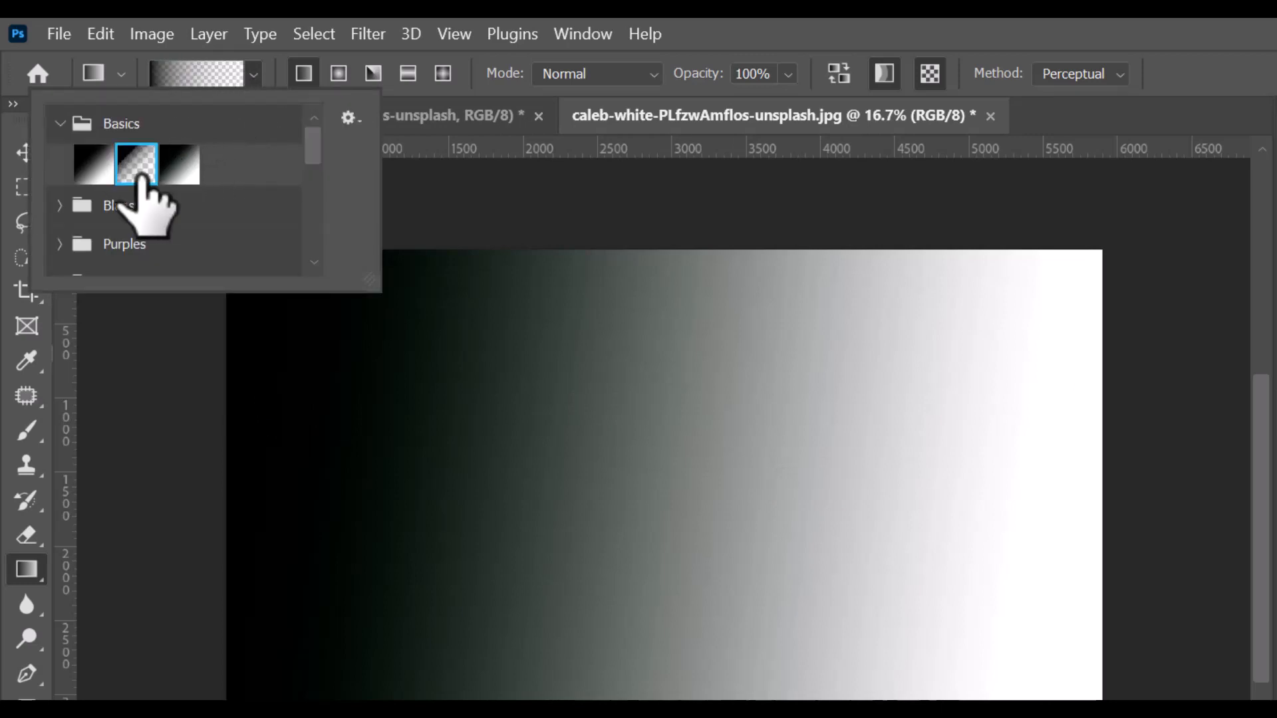
left_click(222, 397)
left_click_drag(223, 398, 1118, 388)
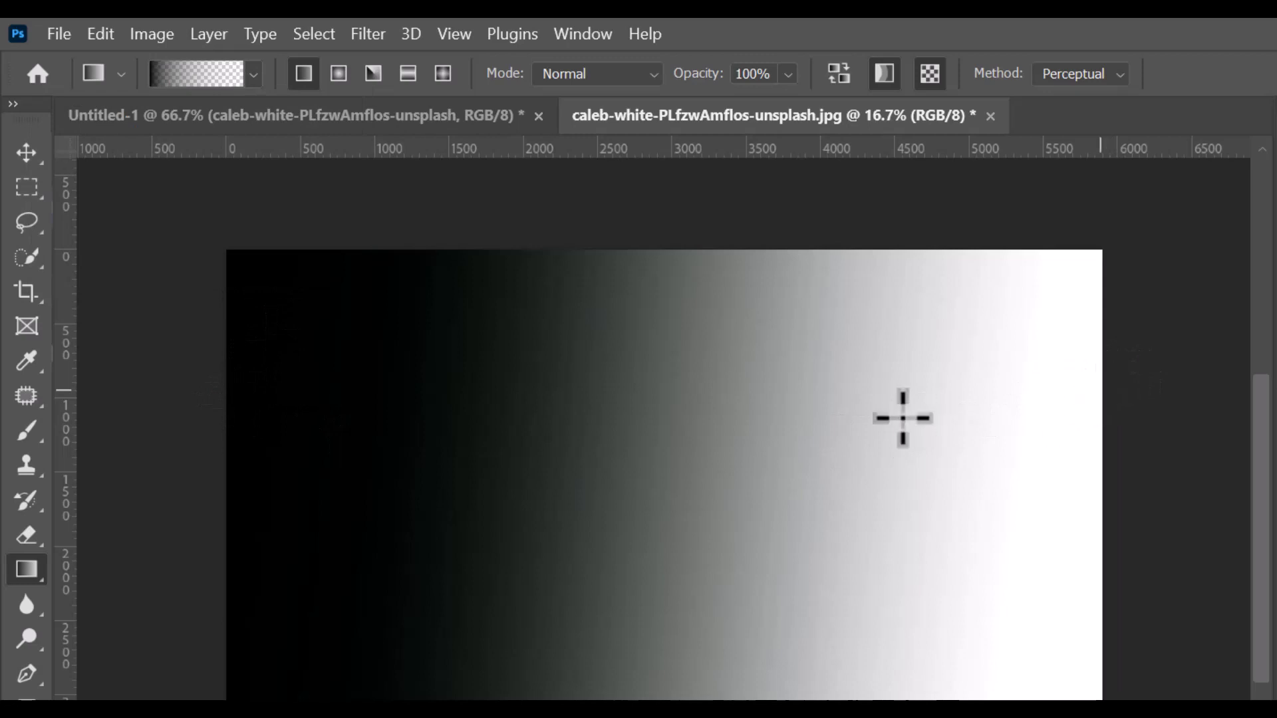
Apply a black-to-white Basics fill, then undo it and the dark left-side gradient.
left_click(252, 76)
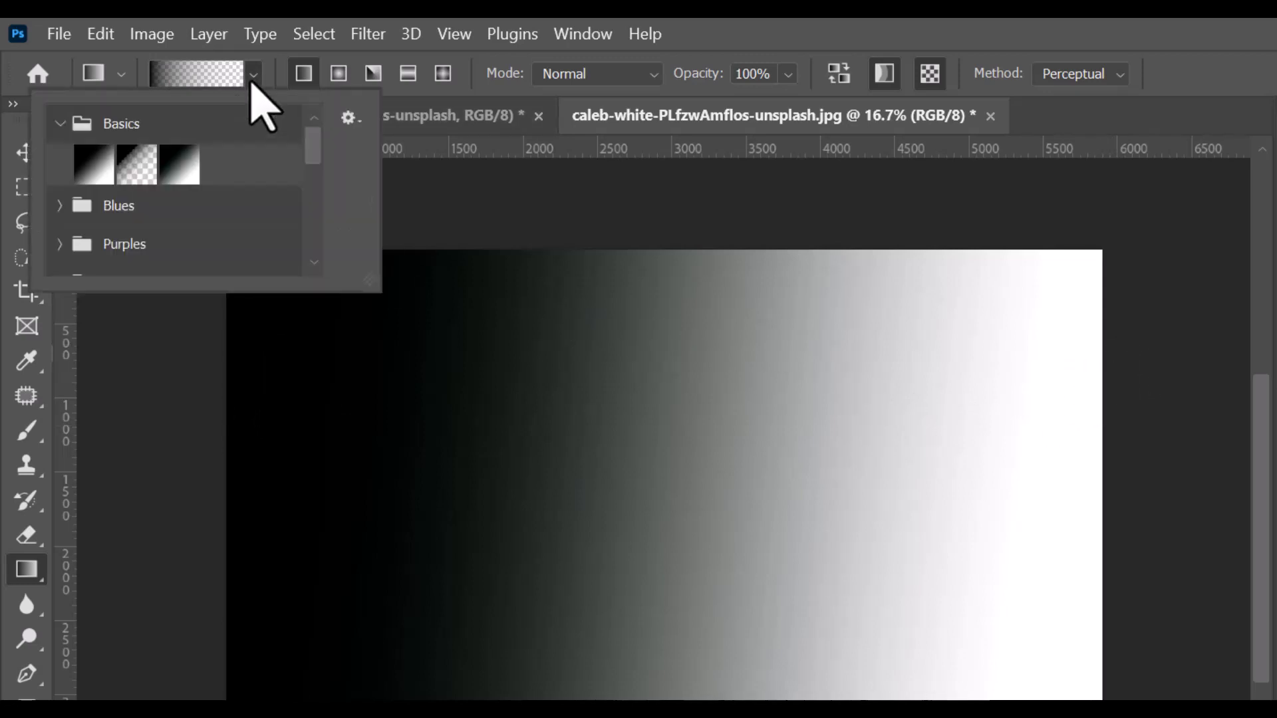
left_click(93, 164)
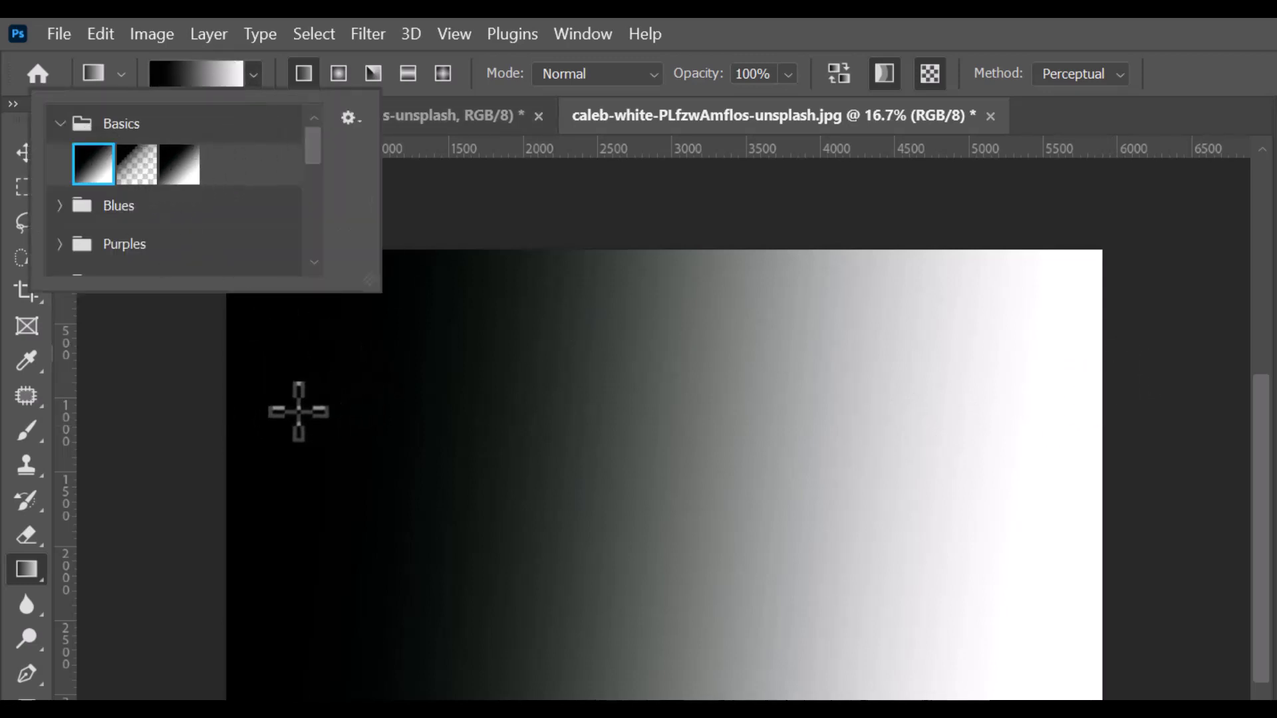
left_click_drag(294, 409, 947, 439)
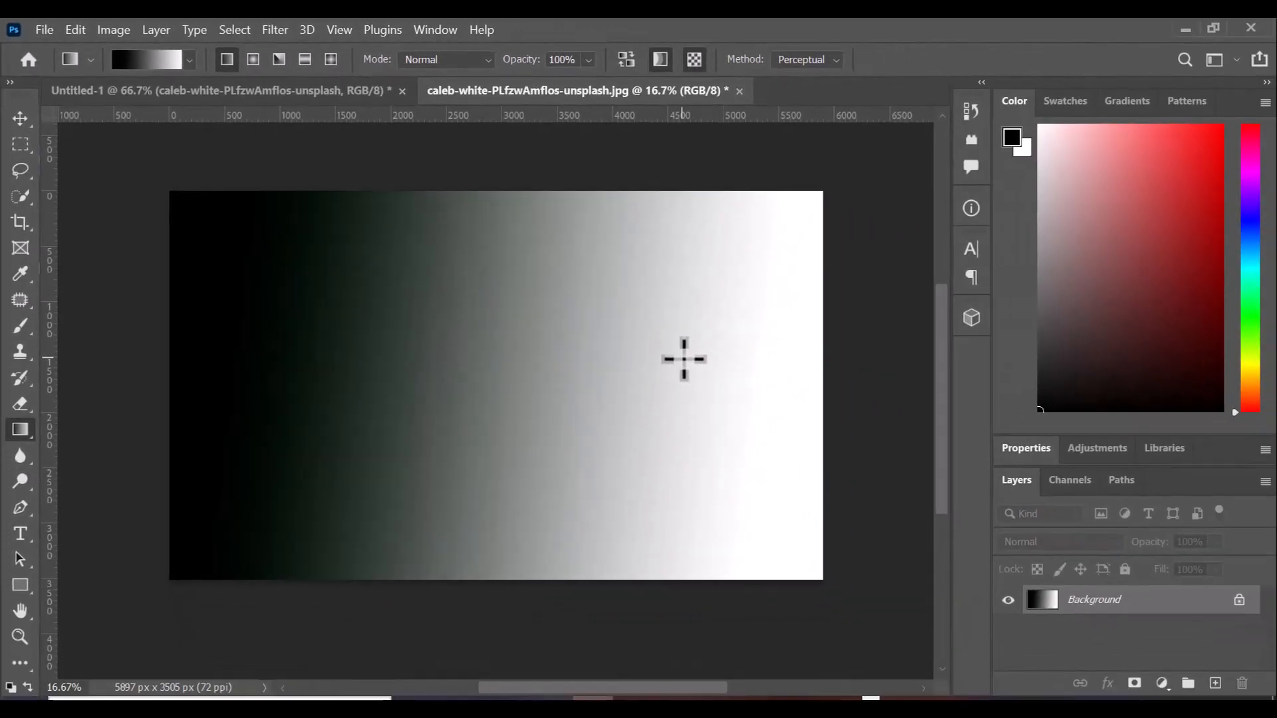
key("ctrl+z")
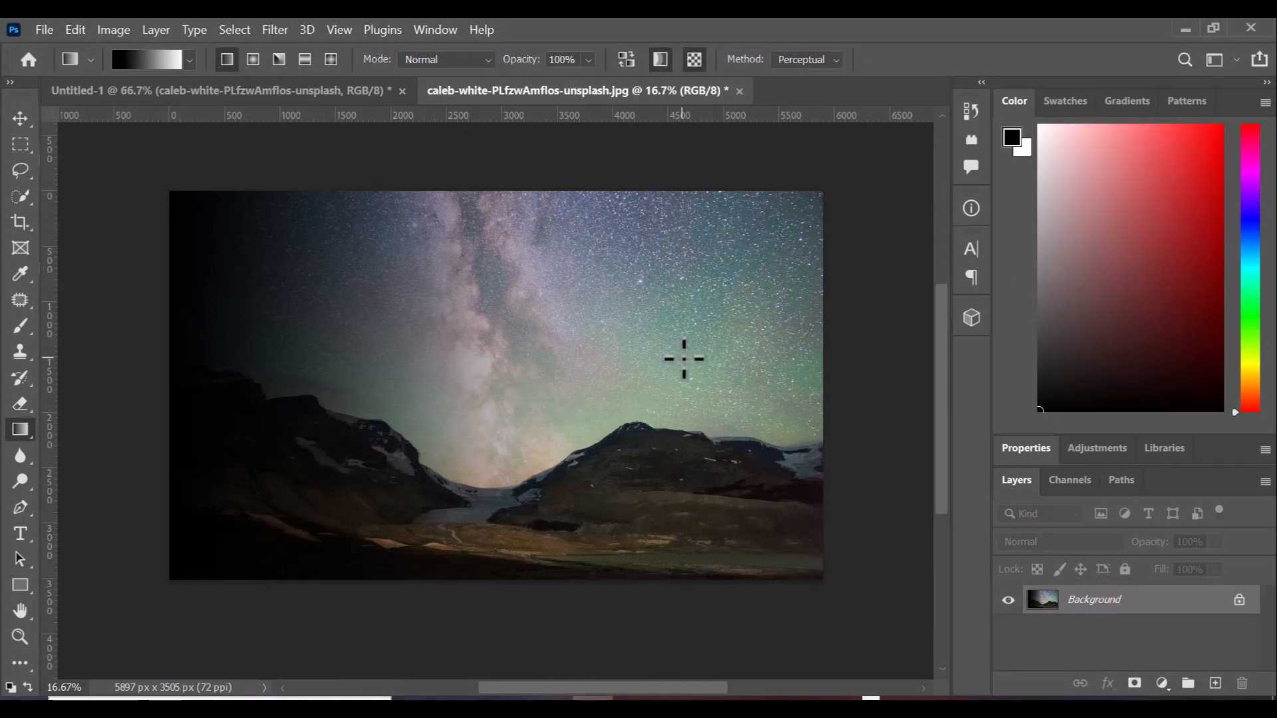
key("ctrl+z")
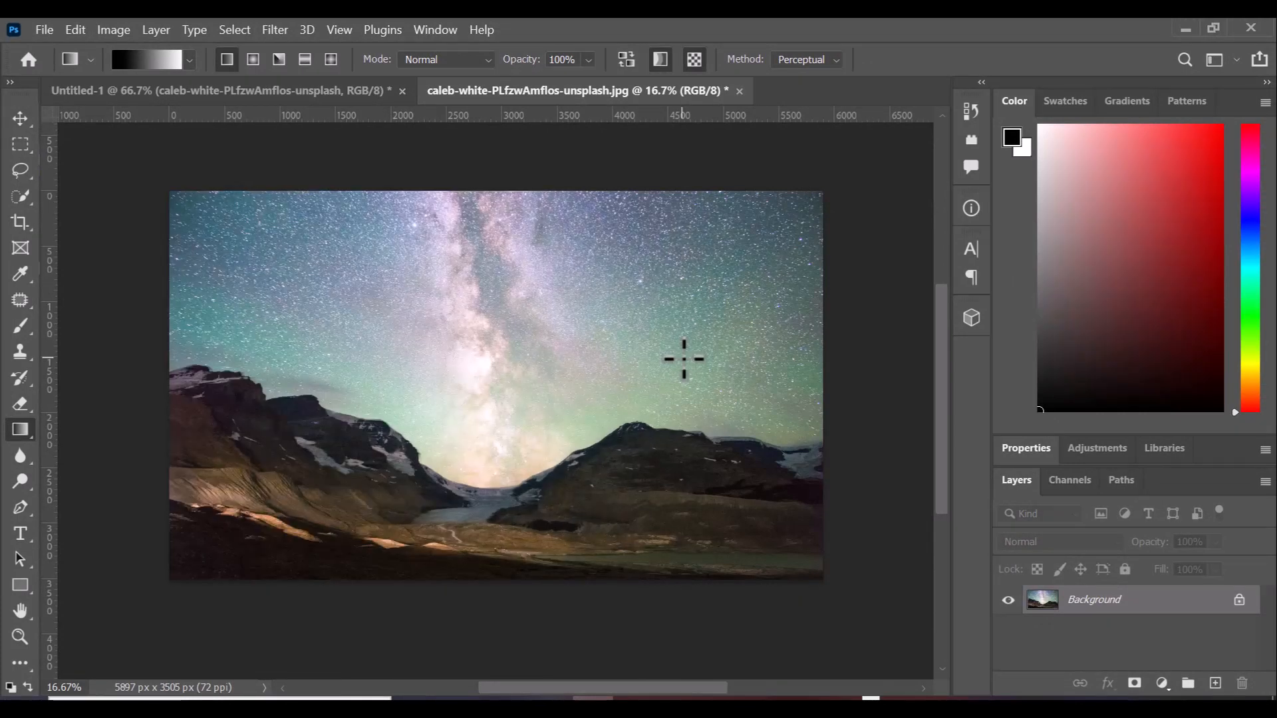
Test a black-to-white canvas fill, undo it, and open then close the Gradient Editor.
left_click(188, 60)
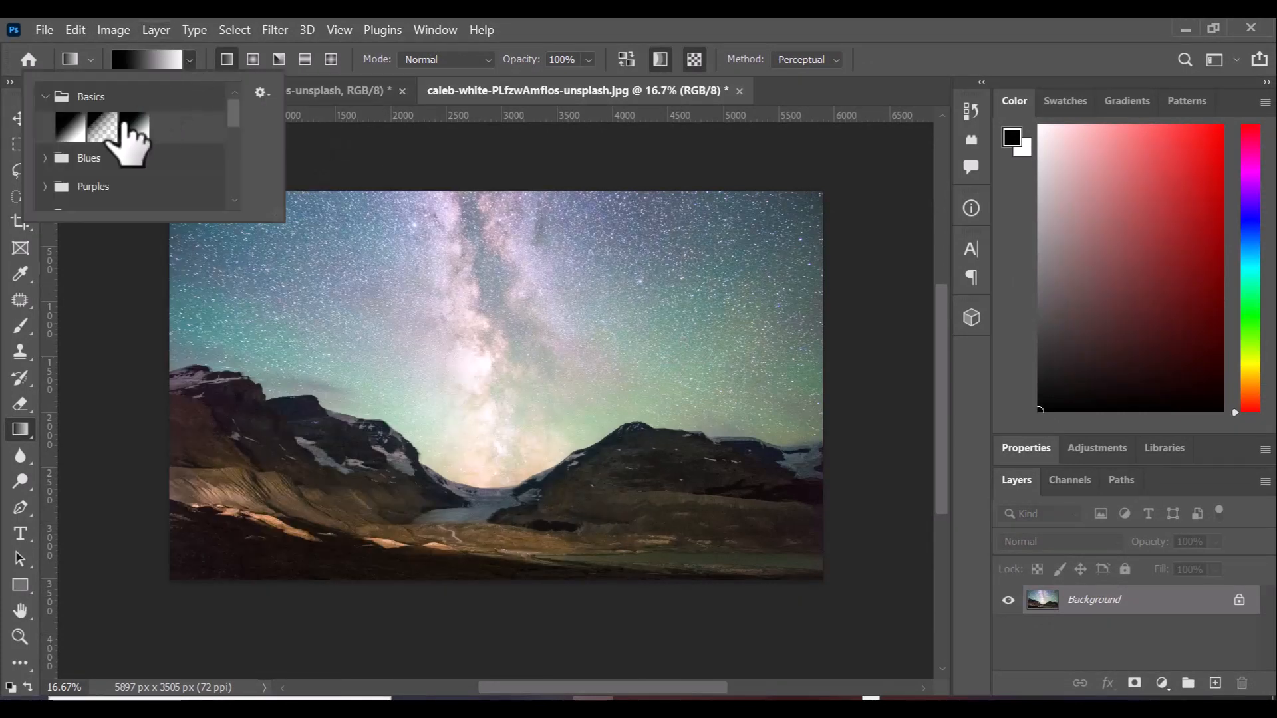
left_click(174, 357)
left_click_drag(174, 356, 837, 348)
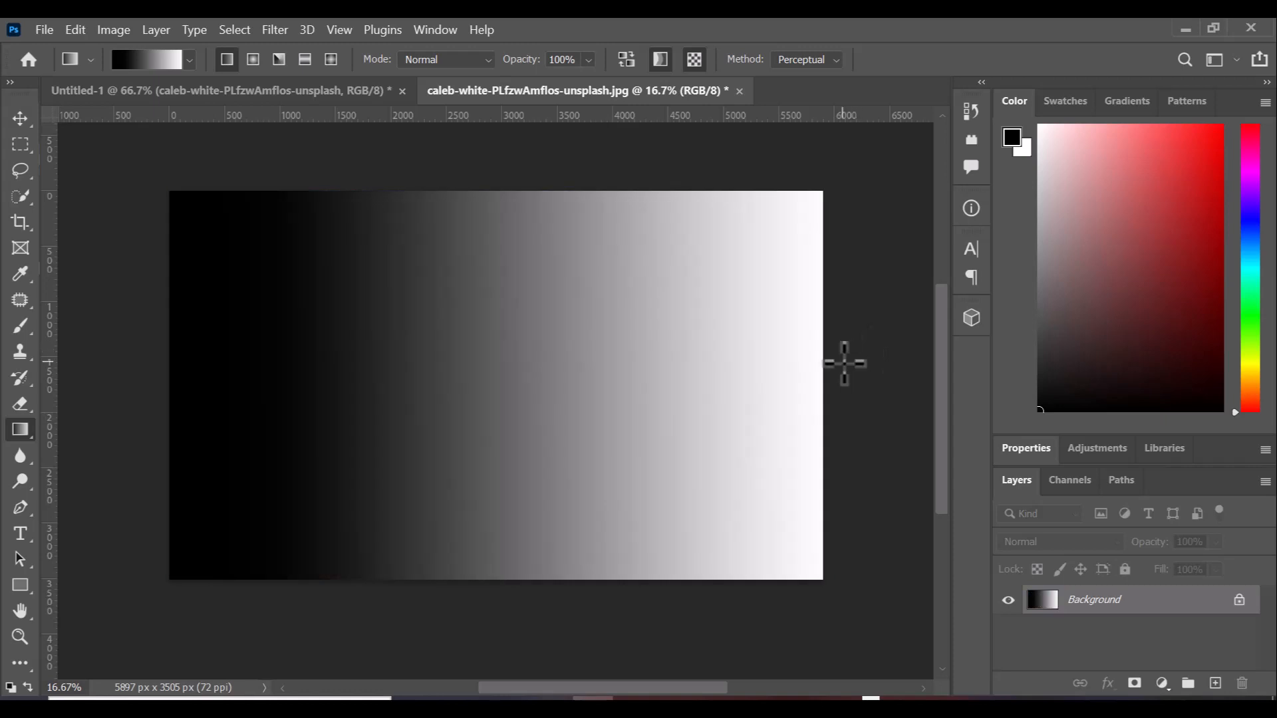
key("ctrl+z")
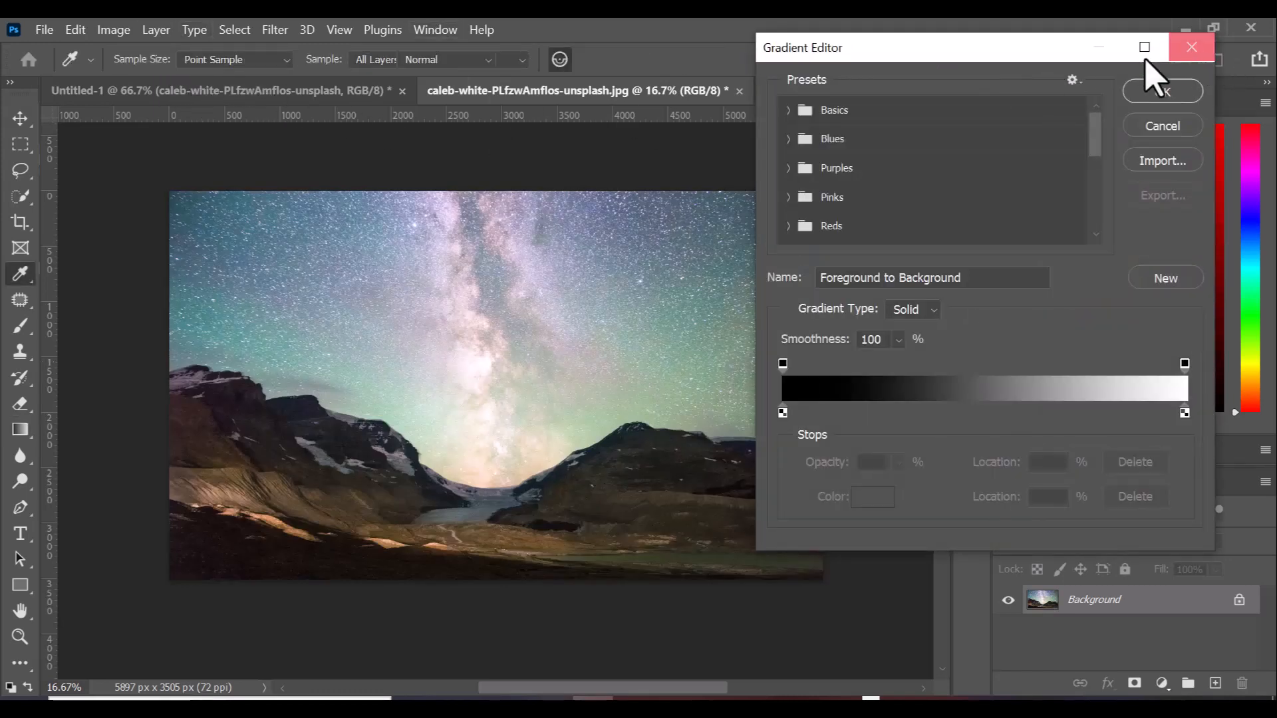
left_click(1192, 47)
left_click(181, 61)
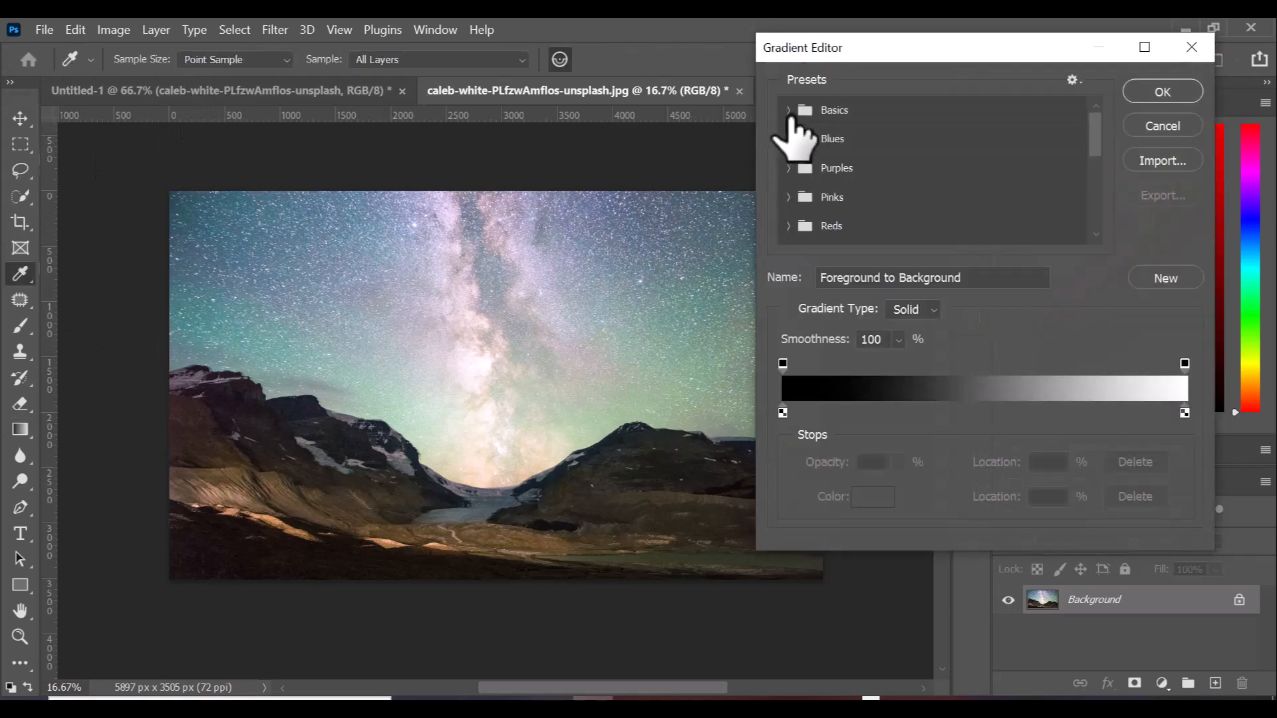
left_click(1191, 47)
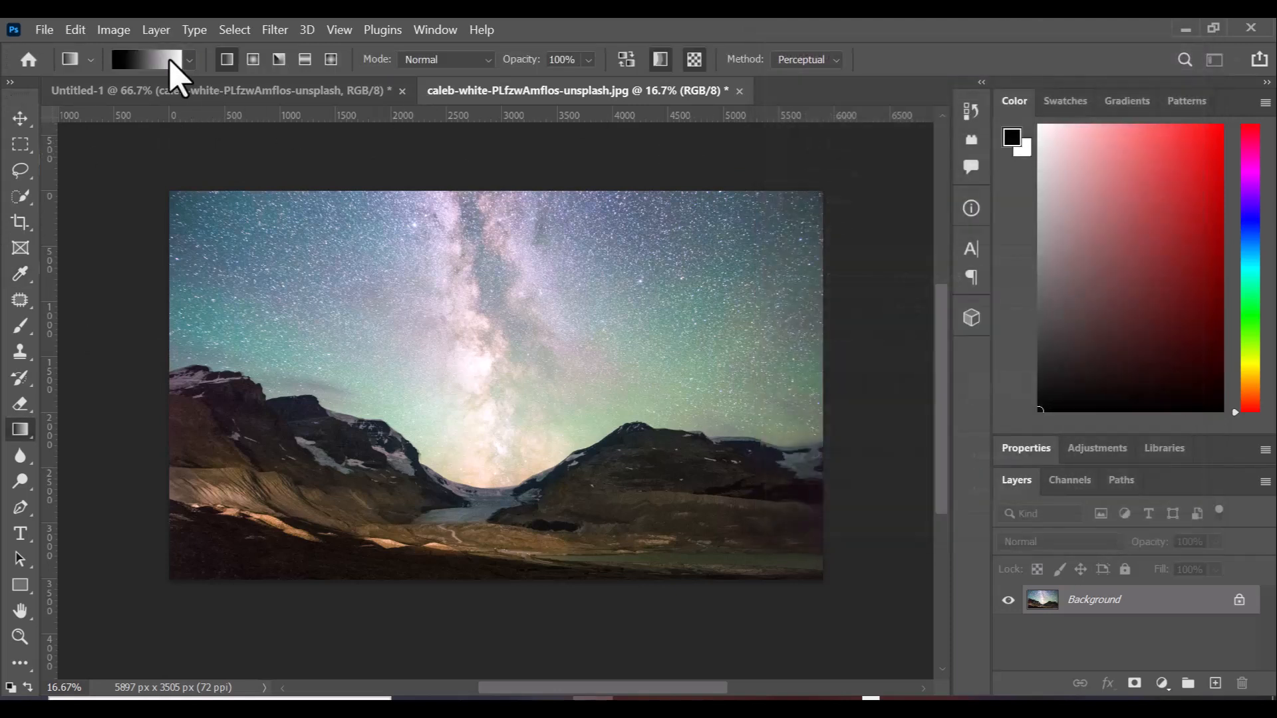
Shade the photo's left side using the Basics Foreground to Transparent gradient.
left_click(190, 60)
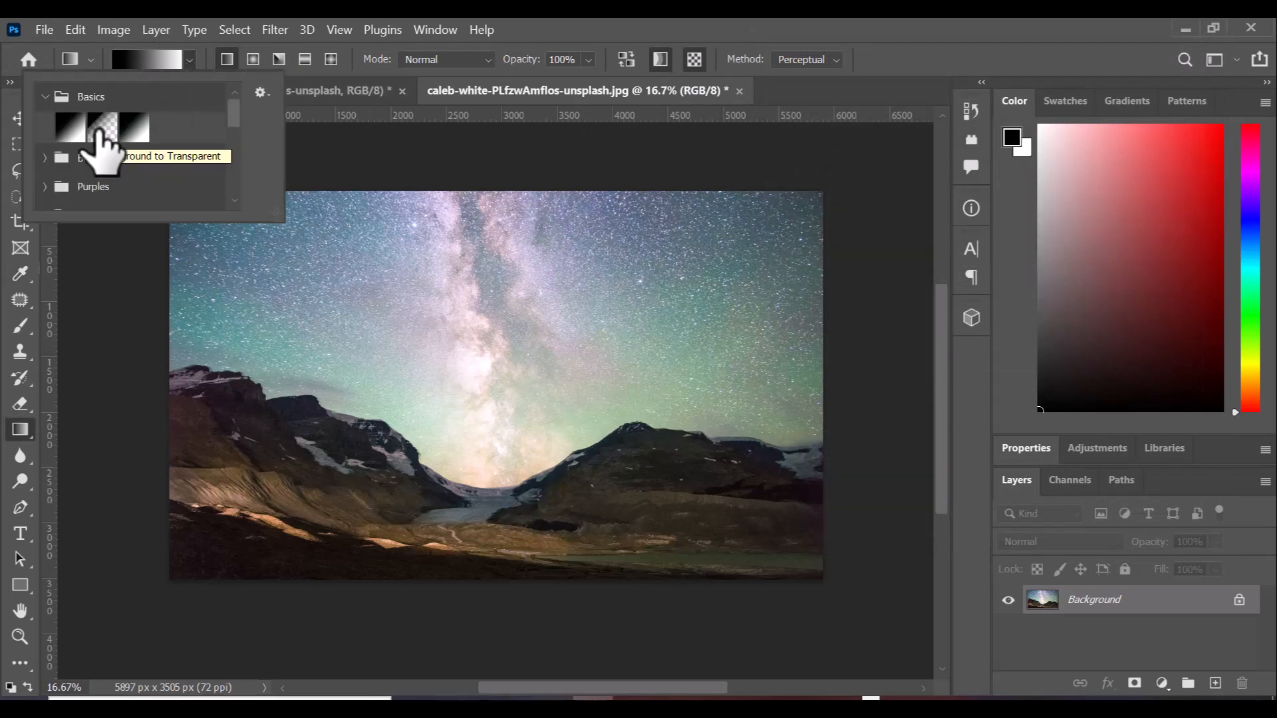
left_click(100, 130)
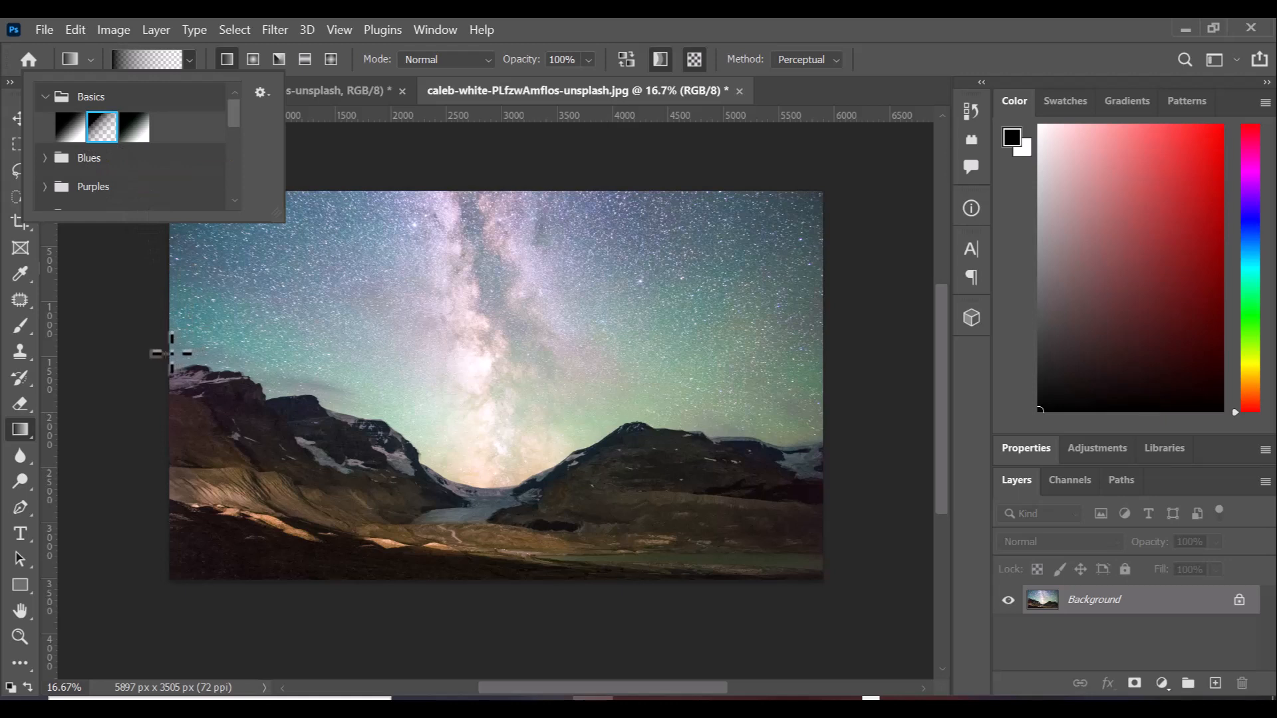
left_click(156, 358)
left_click_drag(353, 346, 668, 370)
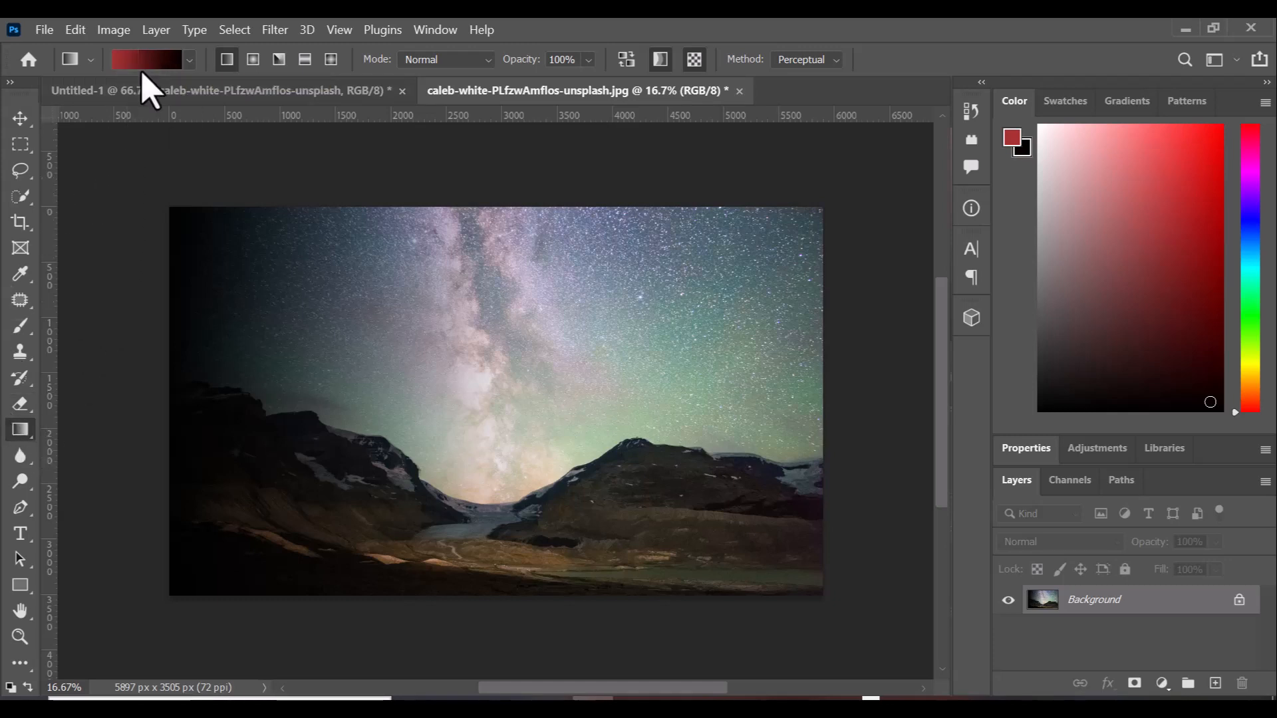
Fill the canvas with a red-to-black horizontal Foreground to Background gradient.
left_click(190, 61)
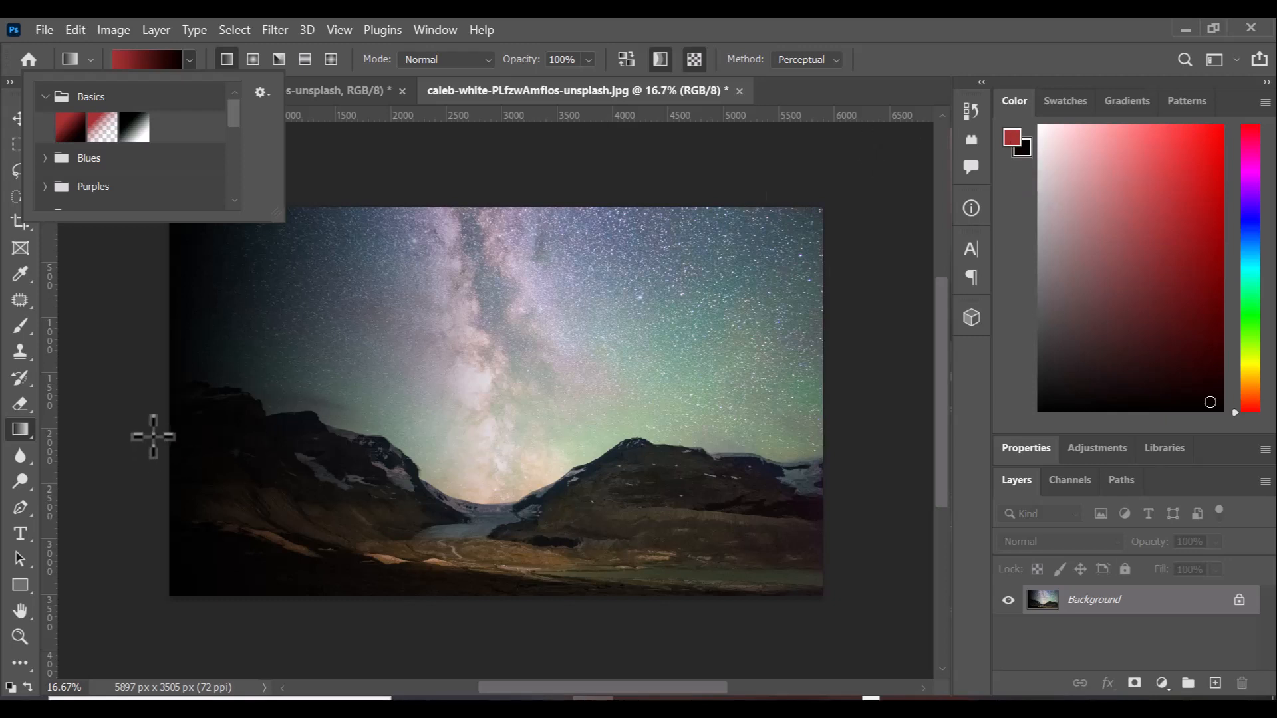
left_click(154, 434)
left_click_drag(154, 435, 399, 436)
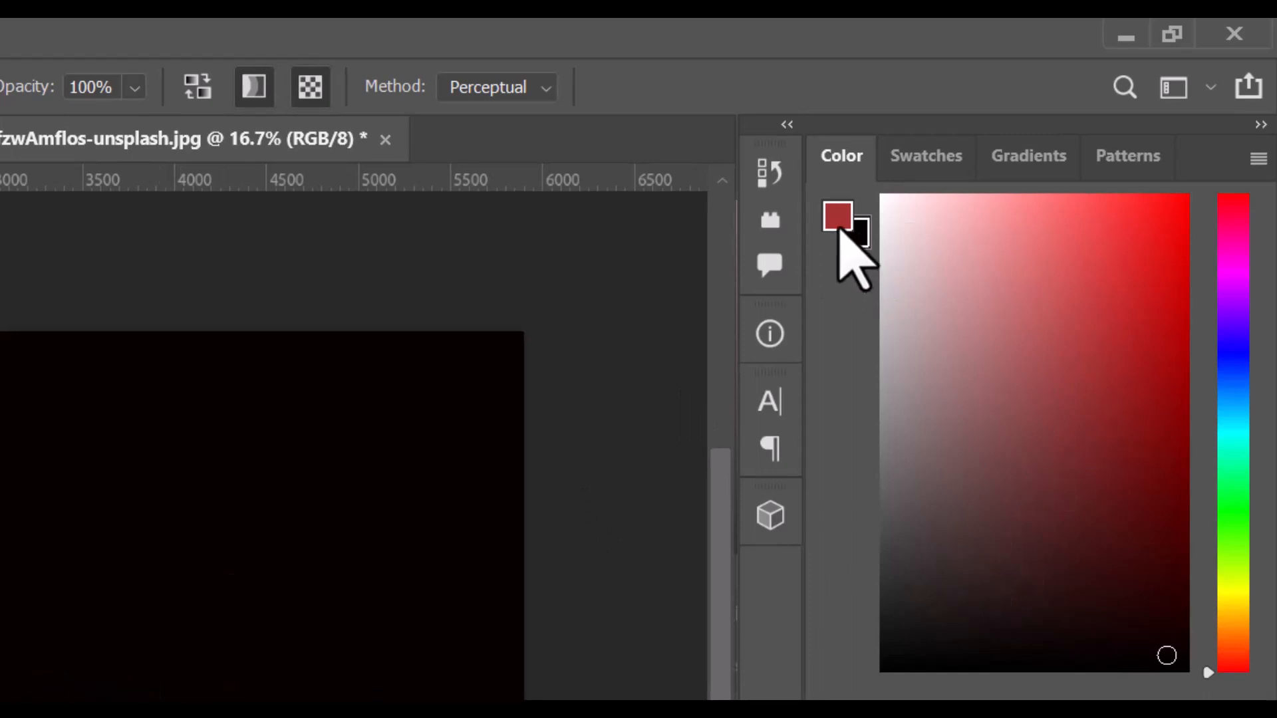
Change the foreground colour from red to pale pink in the Color panel.
left_click(837, 224)
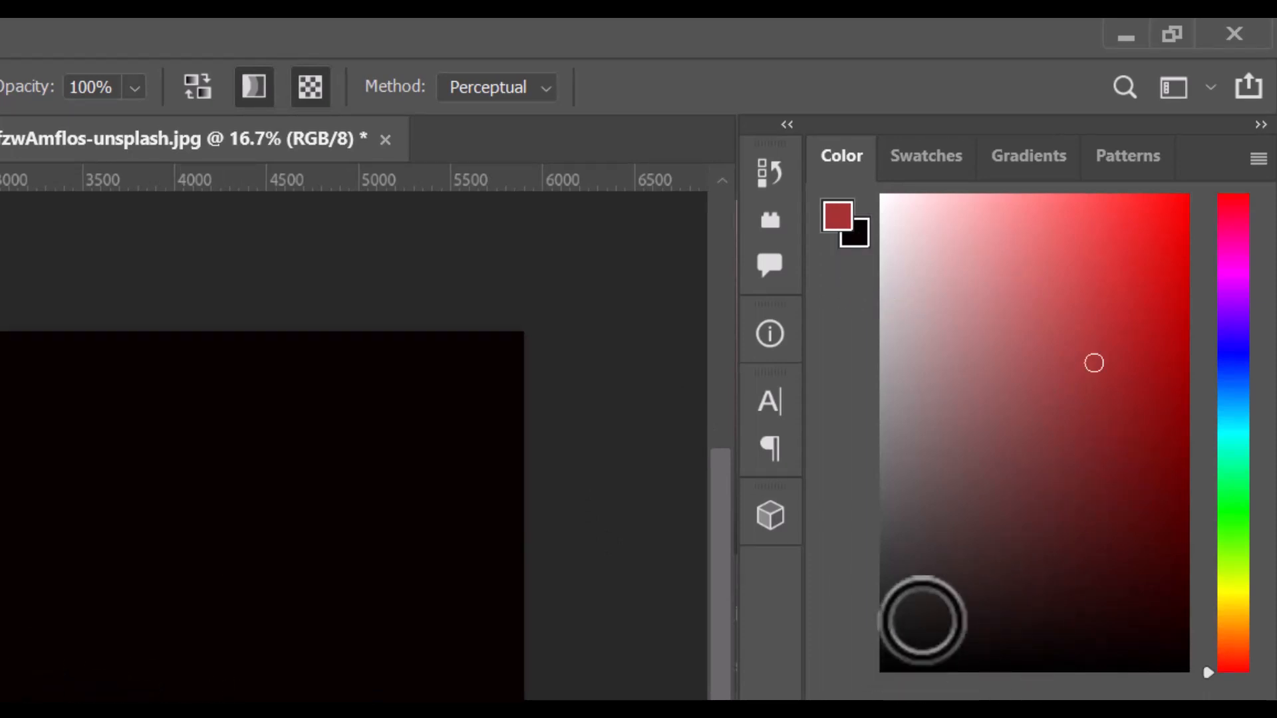
left_click(900, 219)
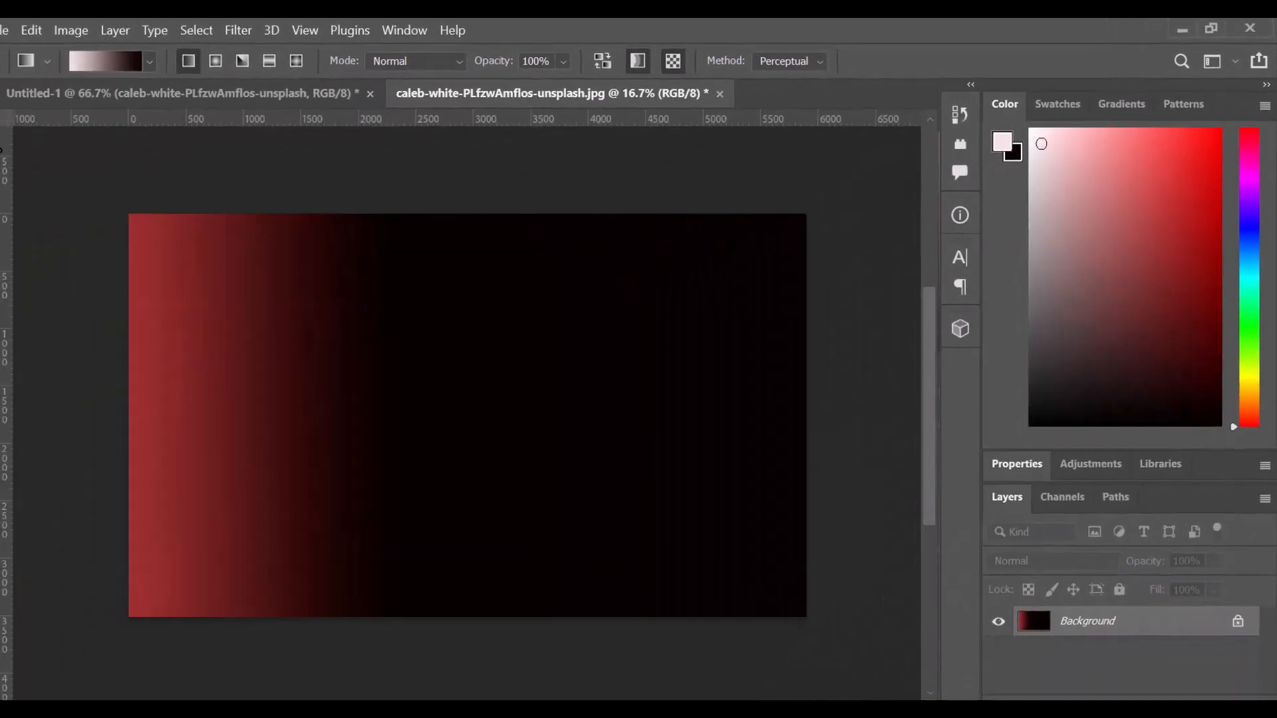
key("v")
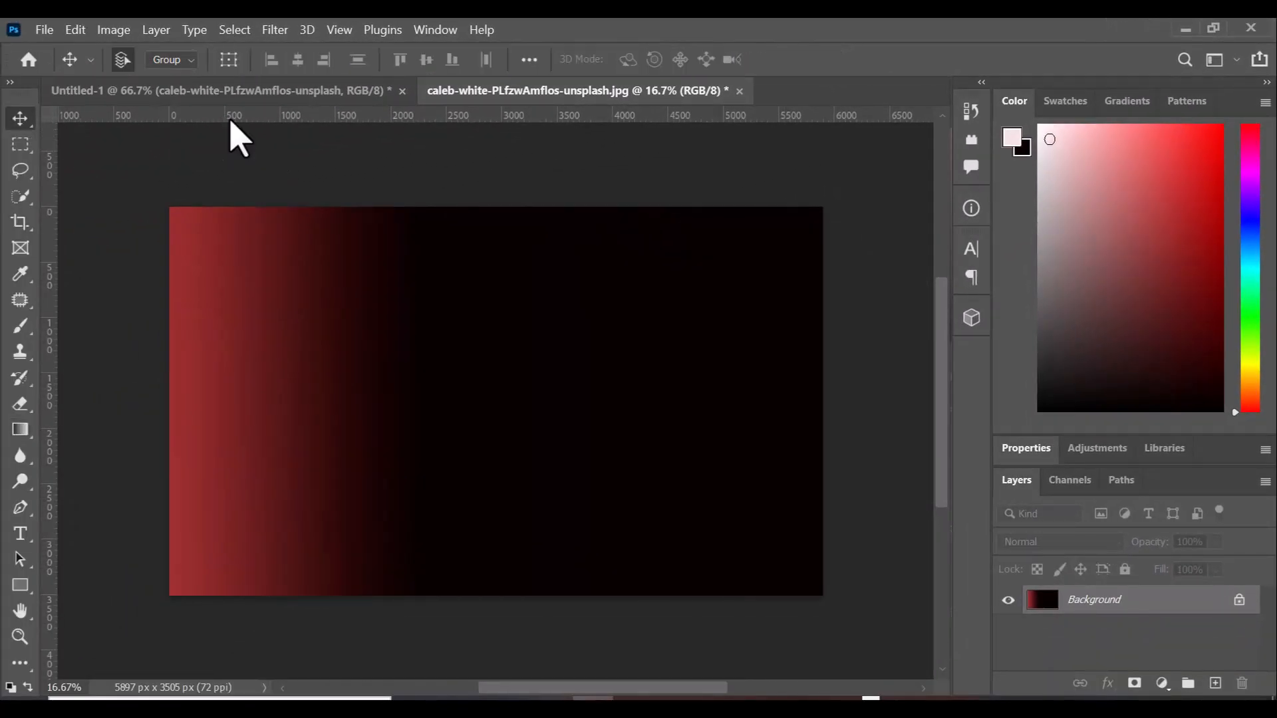
Undo the red gradient twice and draw a pink-to-black gradient across the canvas.
key("ctrl+z")
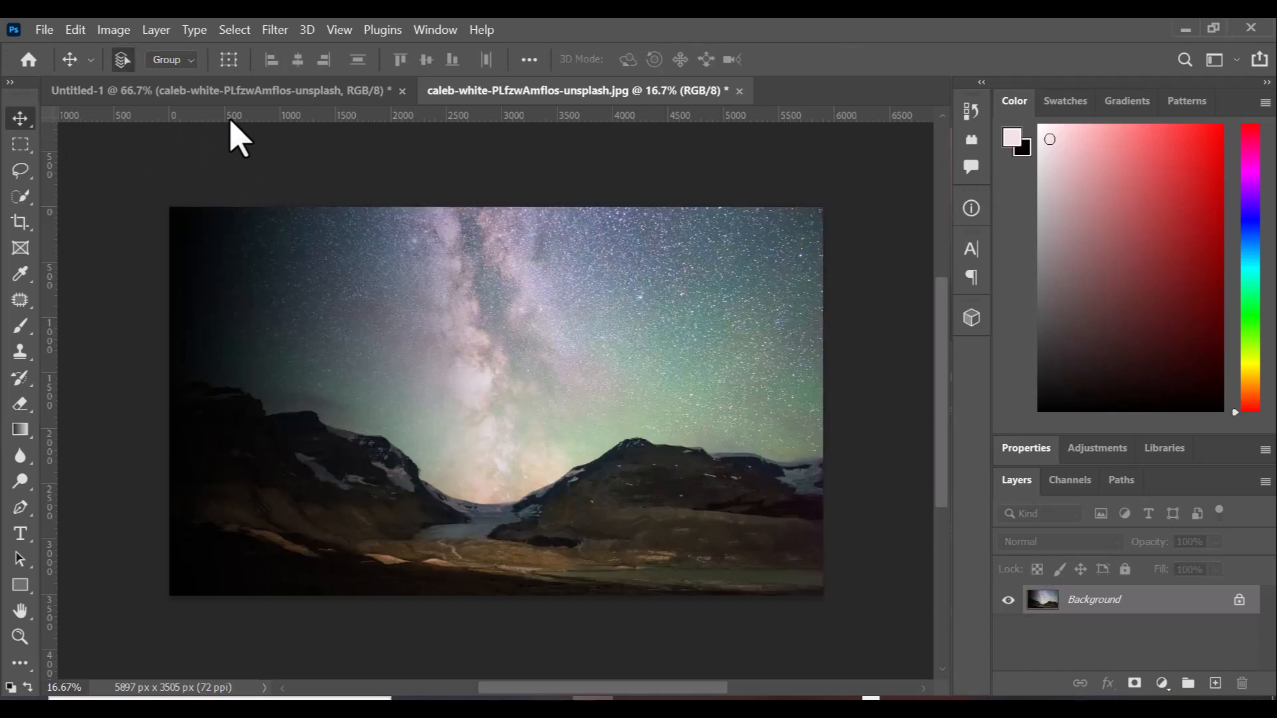
key("ctrl+z")
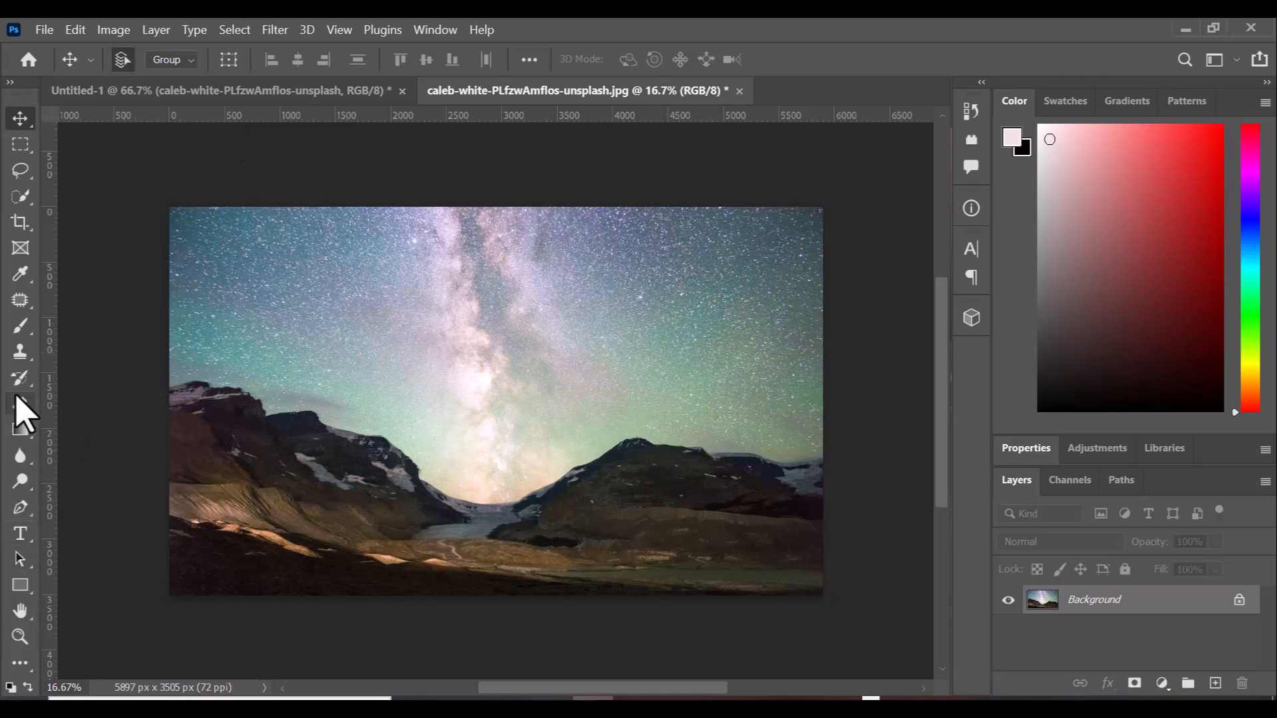
left_click(15, 432)
right_click(12, 431)
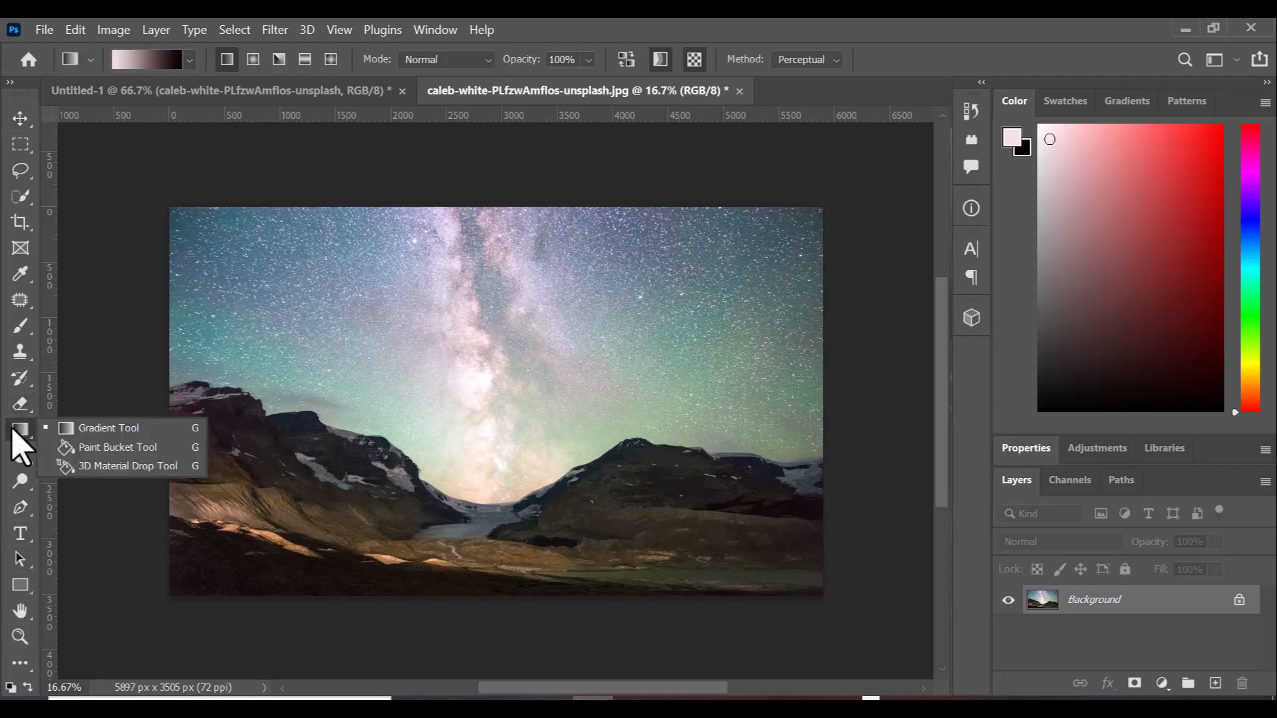
left_click(88, 434)
left_click_drag(151, 427, 808, 306)
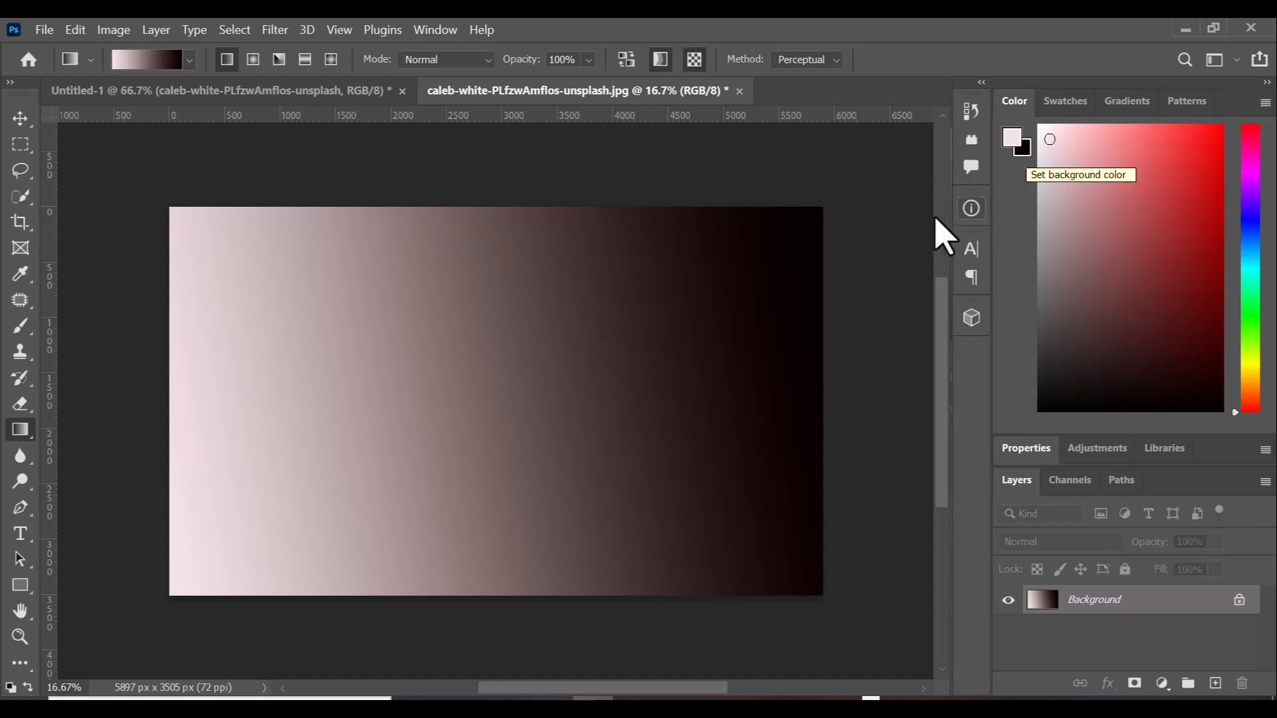
Set the background colour to pure black and redraw the pink-to-black gradient twice.
left_click(1022, 148)
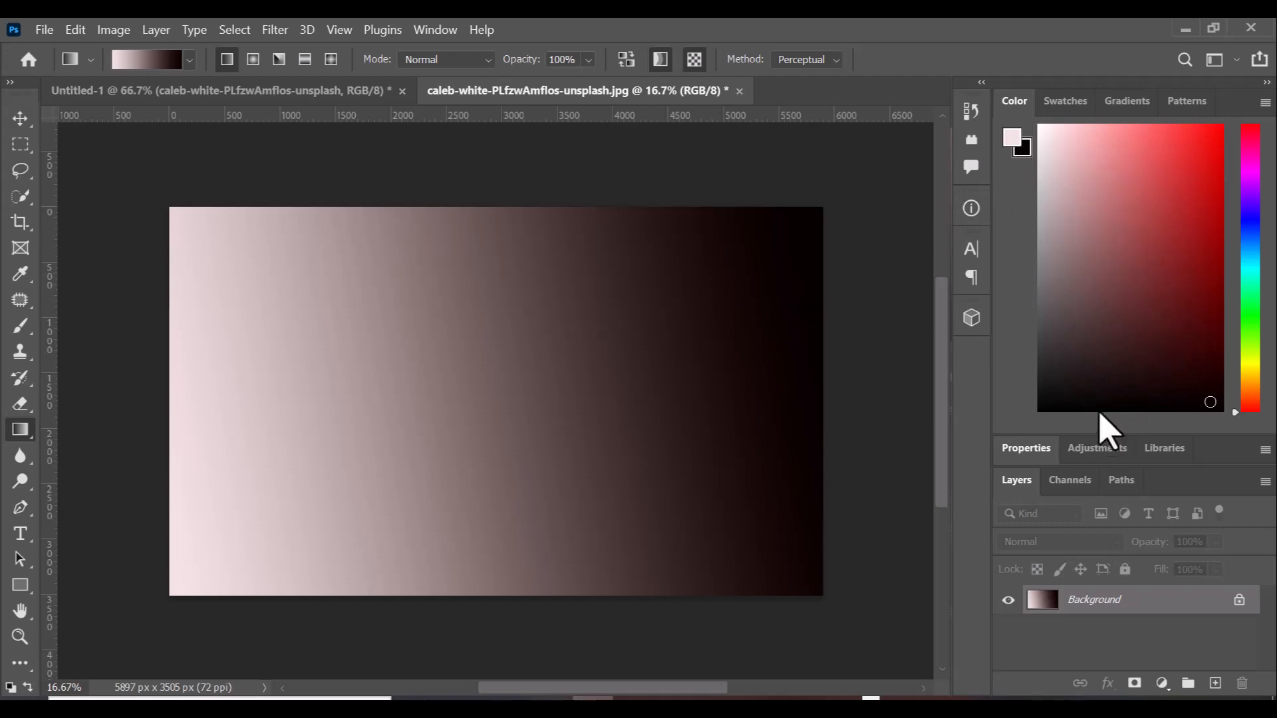
mouse_move(1048, 414)
left_mouse_down()
mouse_move(1061, 399)
mouse_move(1018, 423)
left_mouse_up()
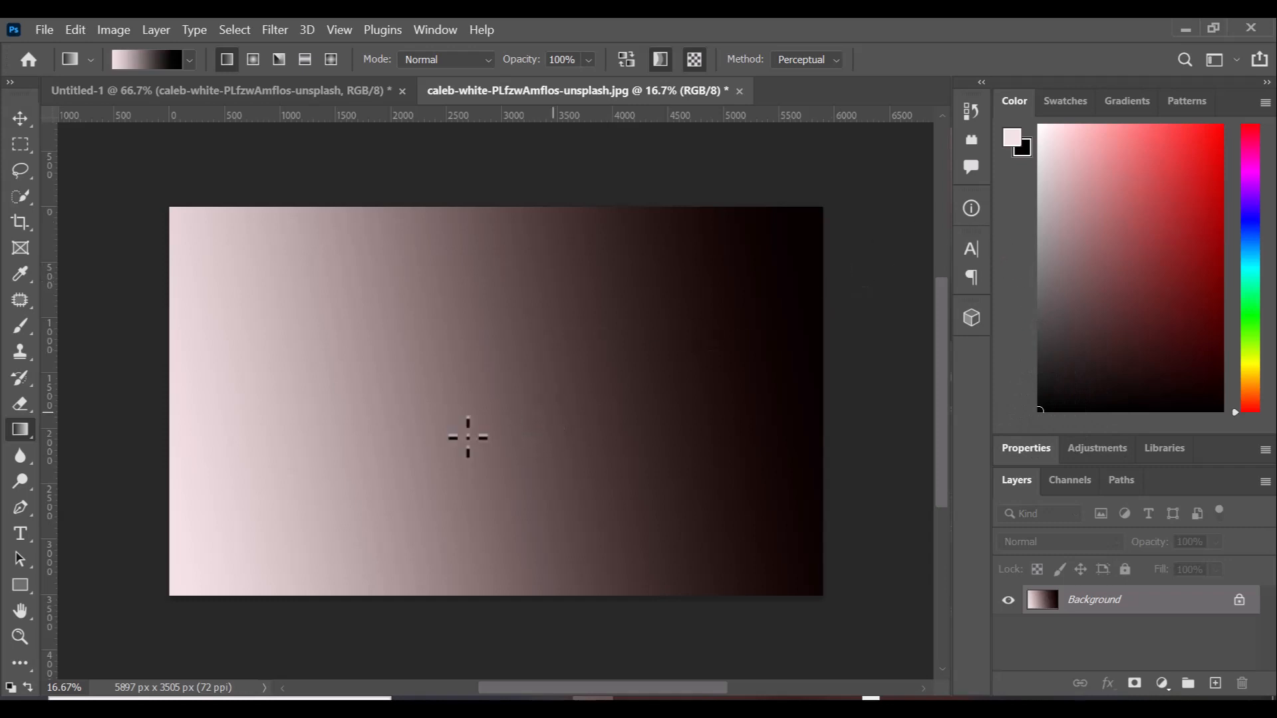
left_click_drag(168, 428, 752, 355)
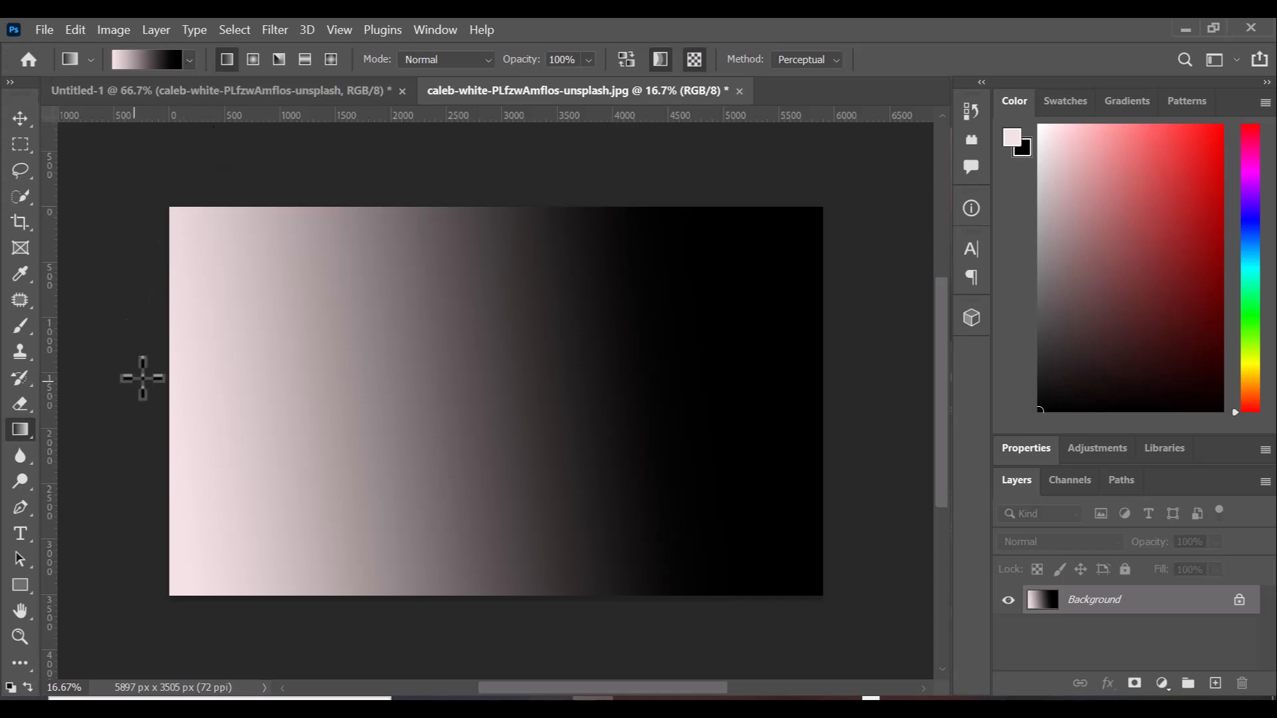
left_click_drag(144, 376, 760, 392)
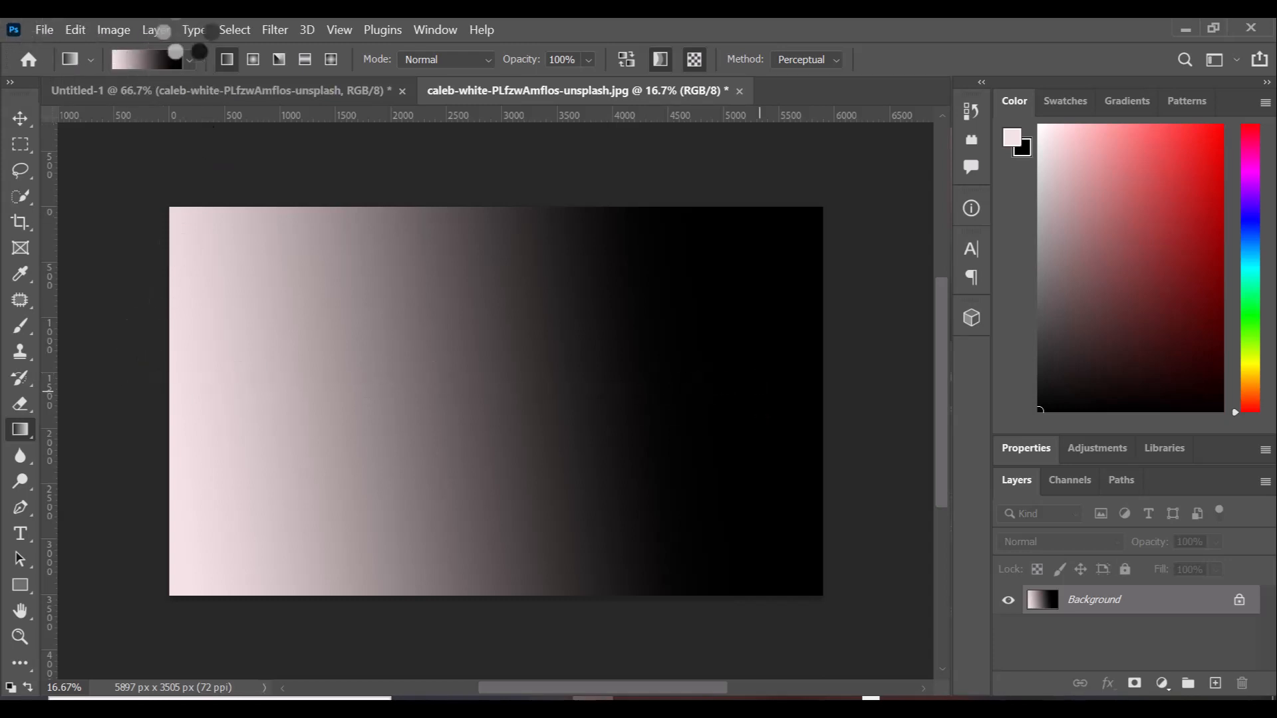
Choose the Foreground to Transparent preset and undo the latest pink gradient fill.
left_click(190, 61)
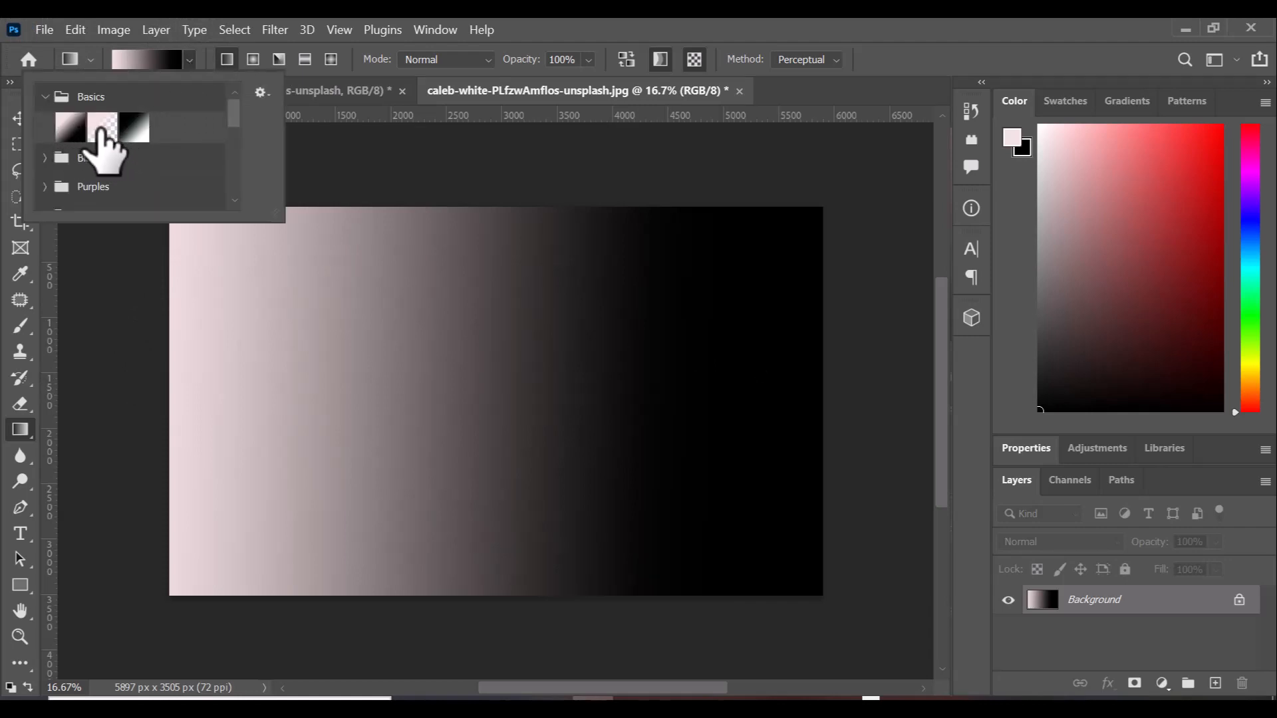
left_click(101, 130)
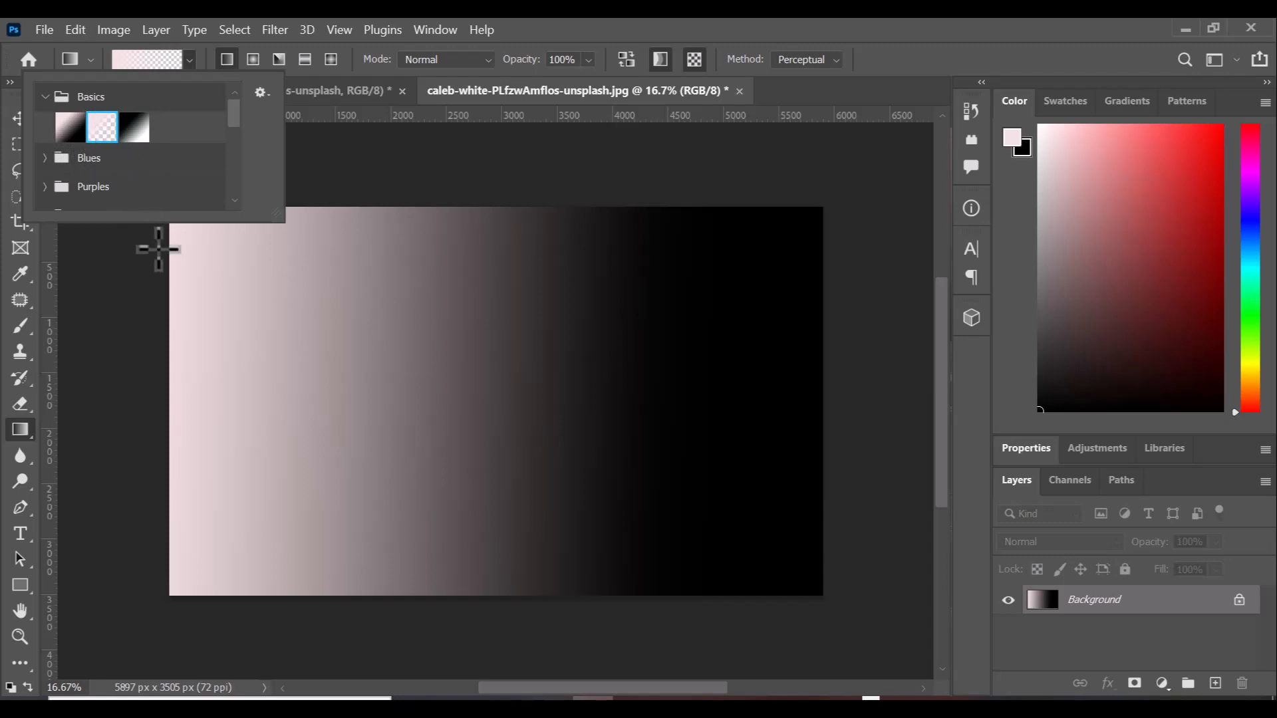
left_click(19, 119)
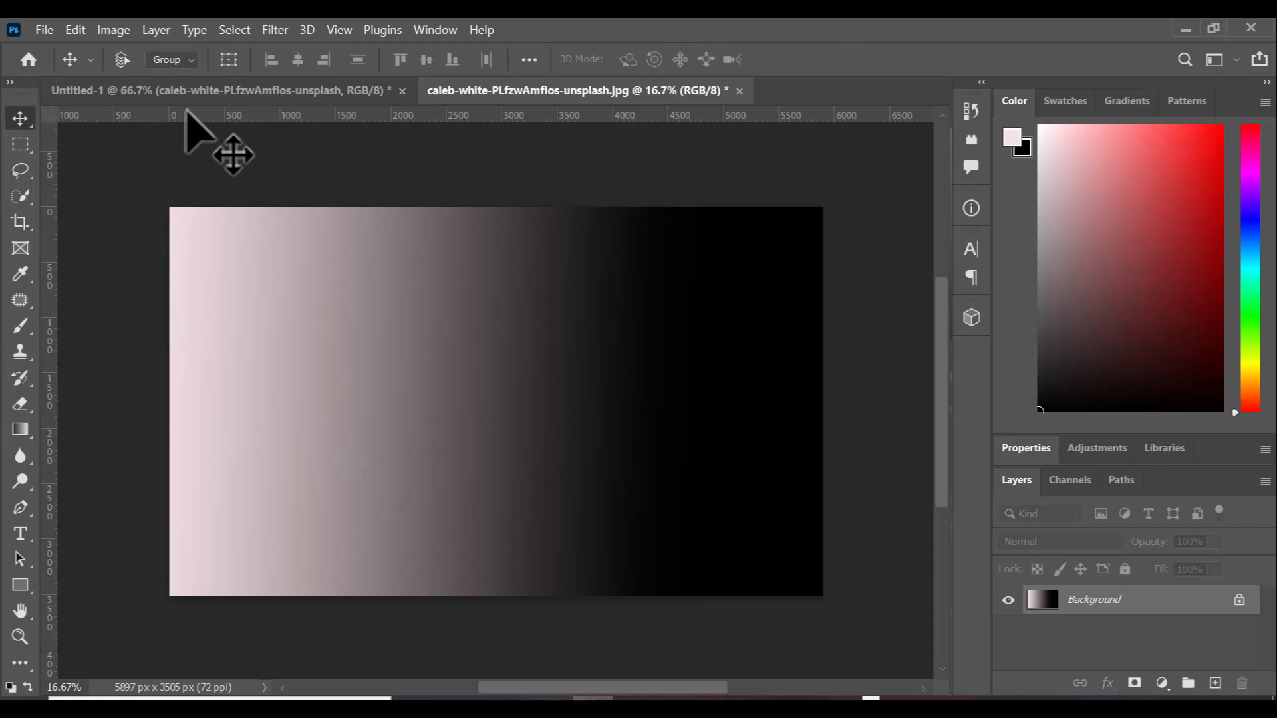
key("ctrl+z")
key("ctrl+z")
key("ctrl+z")
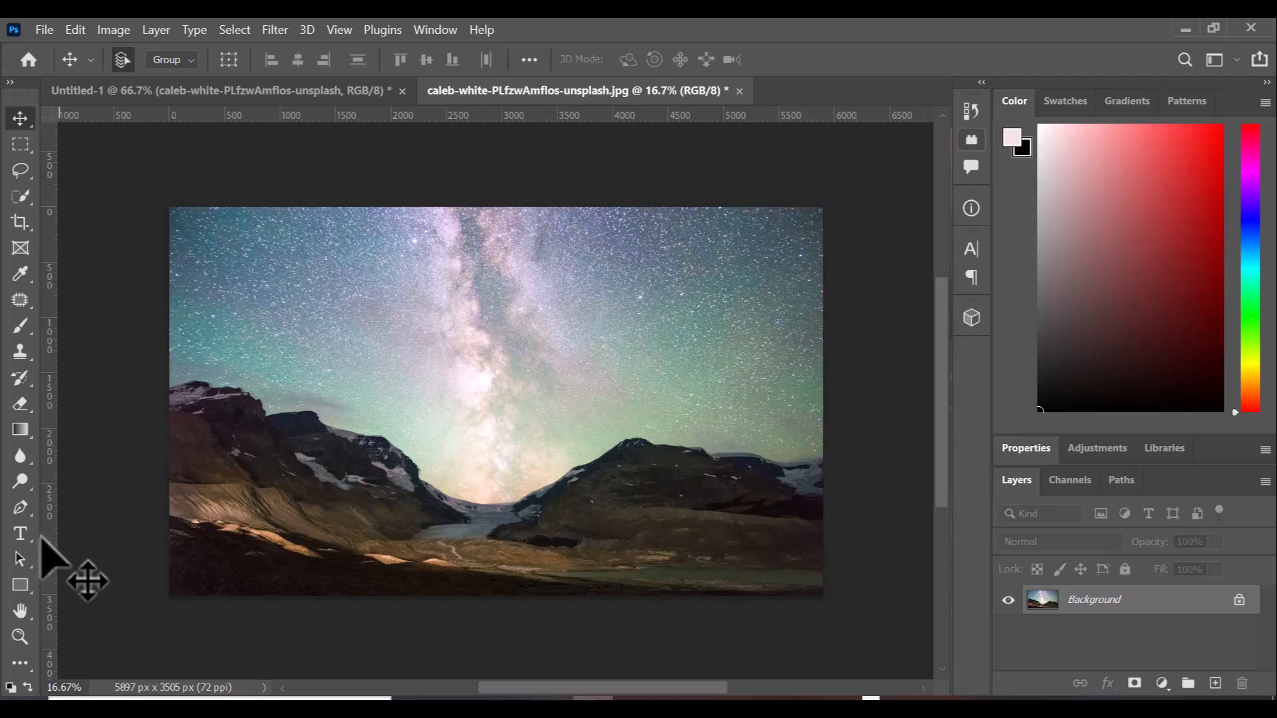
Reselect the Gradient tool and drag a pale pink fade in from the photo's left edge.
left_click(25, 437)
left_click(75, 446)
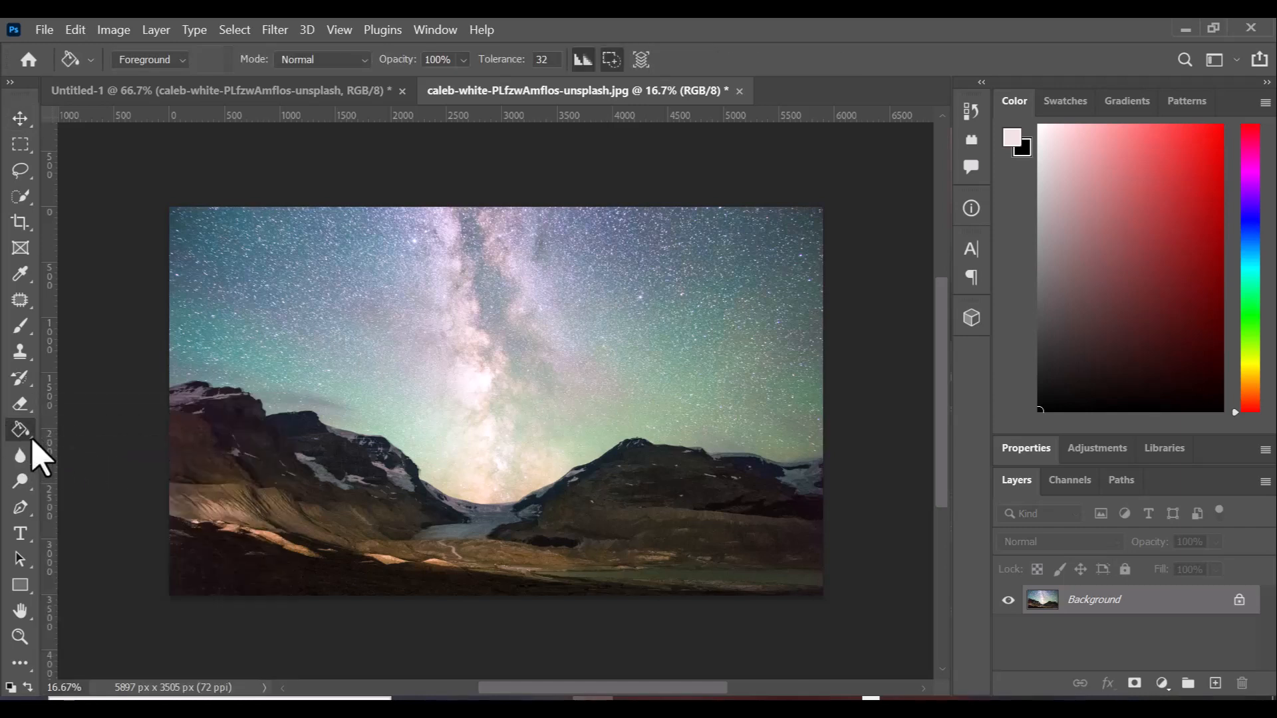
left_click(26, 429)
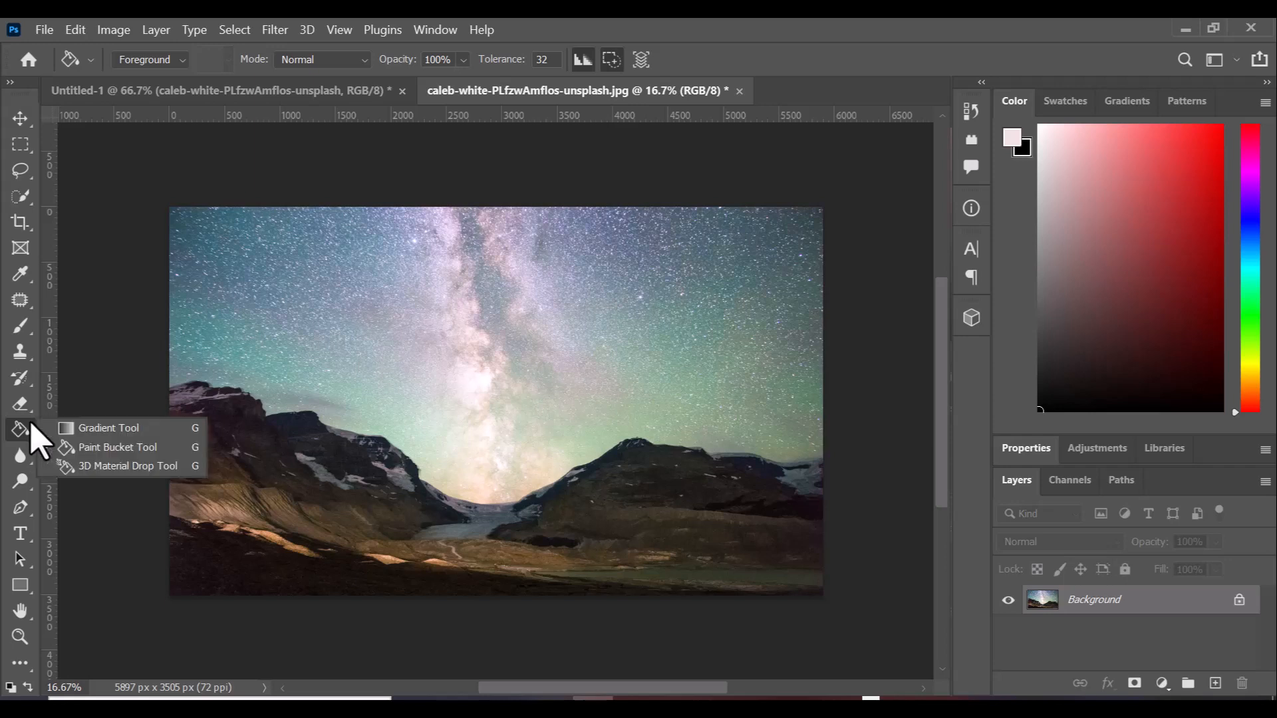
left_click(93, 447)
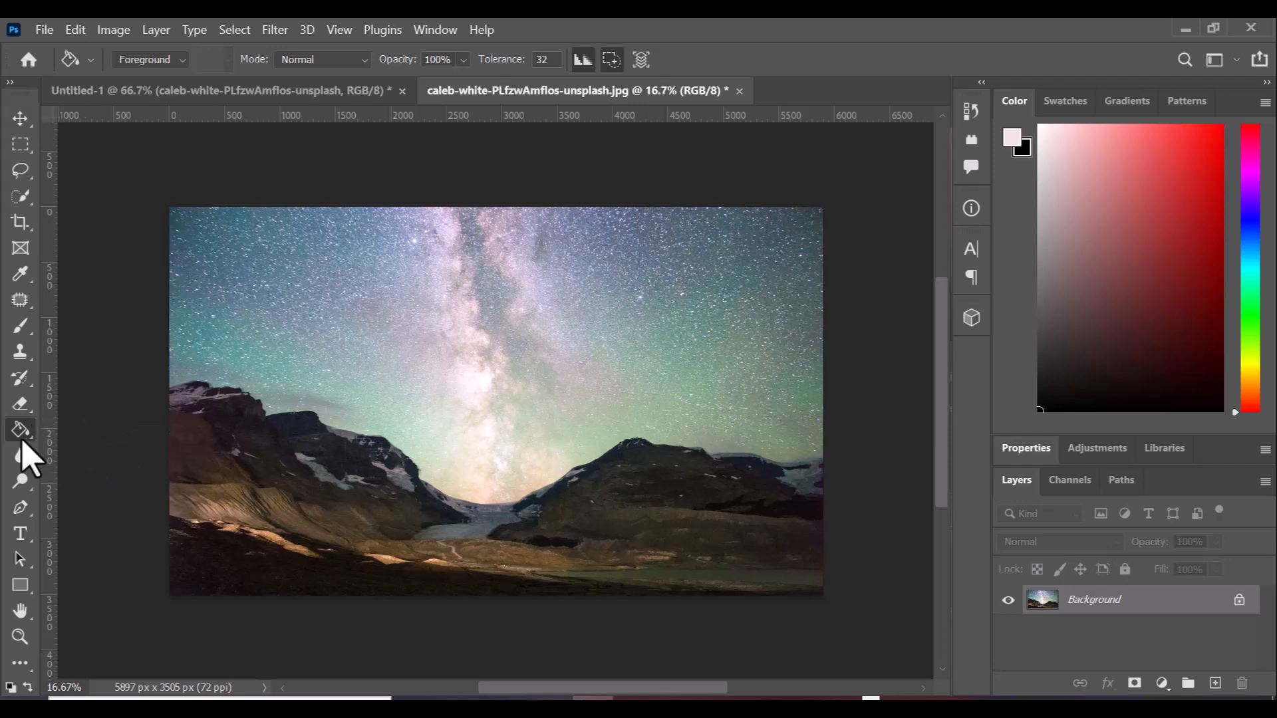
left_click(32, 420)
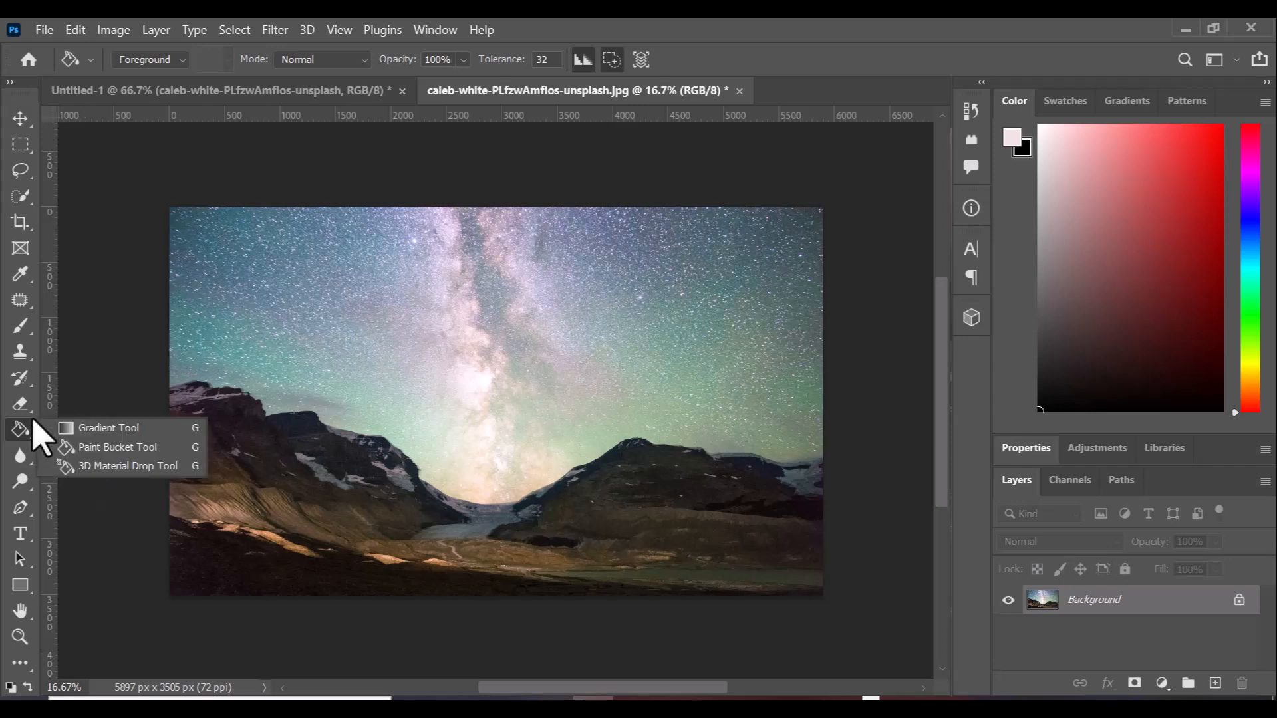
left_click(73, 433)
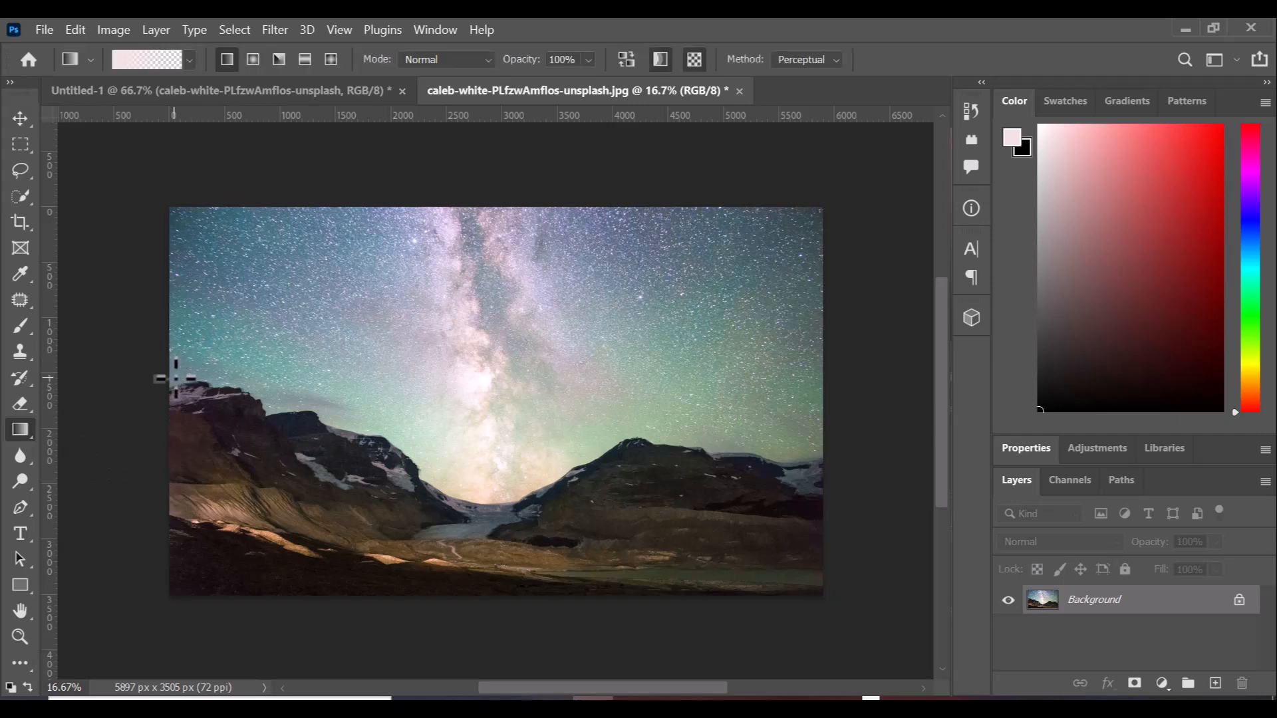
left_click_drag(175, 378, 782, 391)
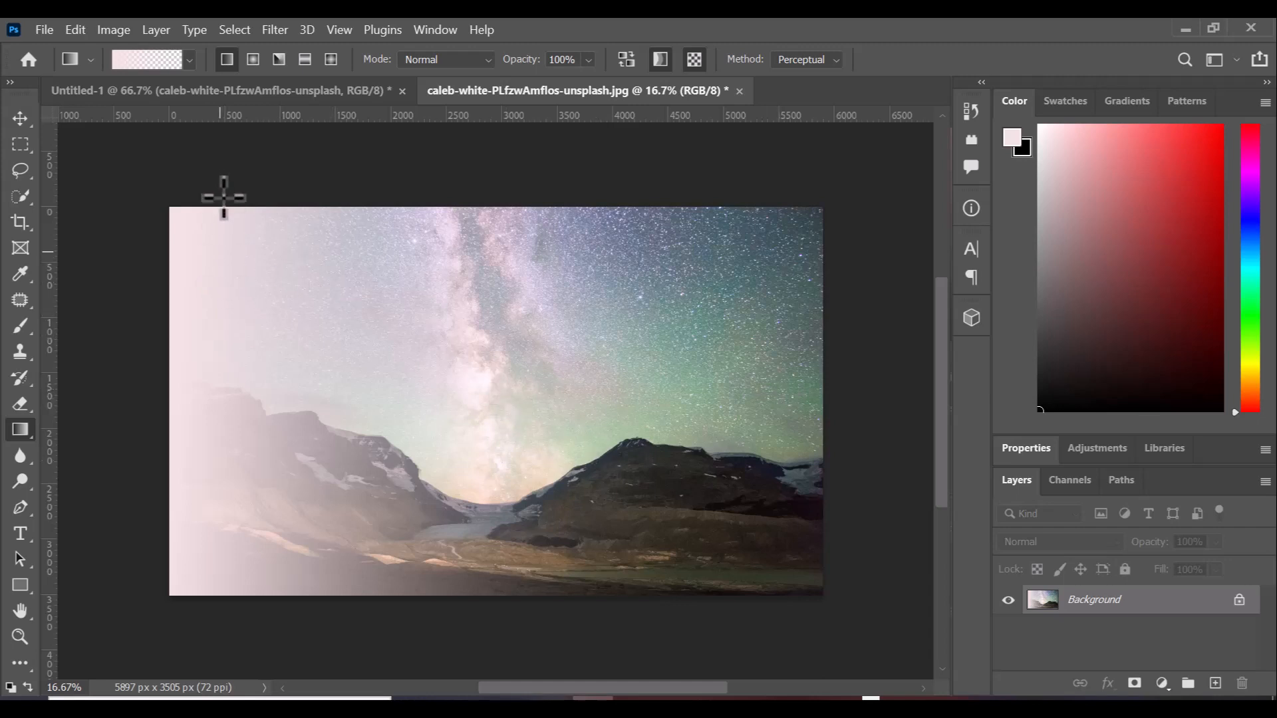
Choose the Black, White preset and fill the image left to right with it.
left_click(192, 61)
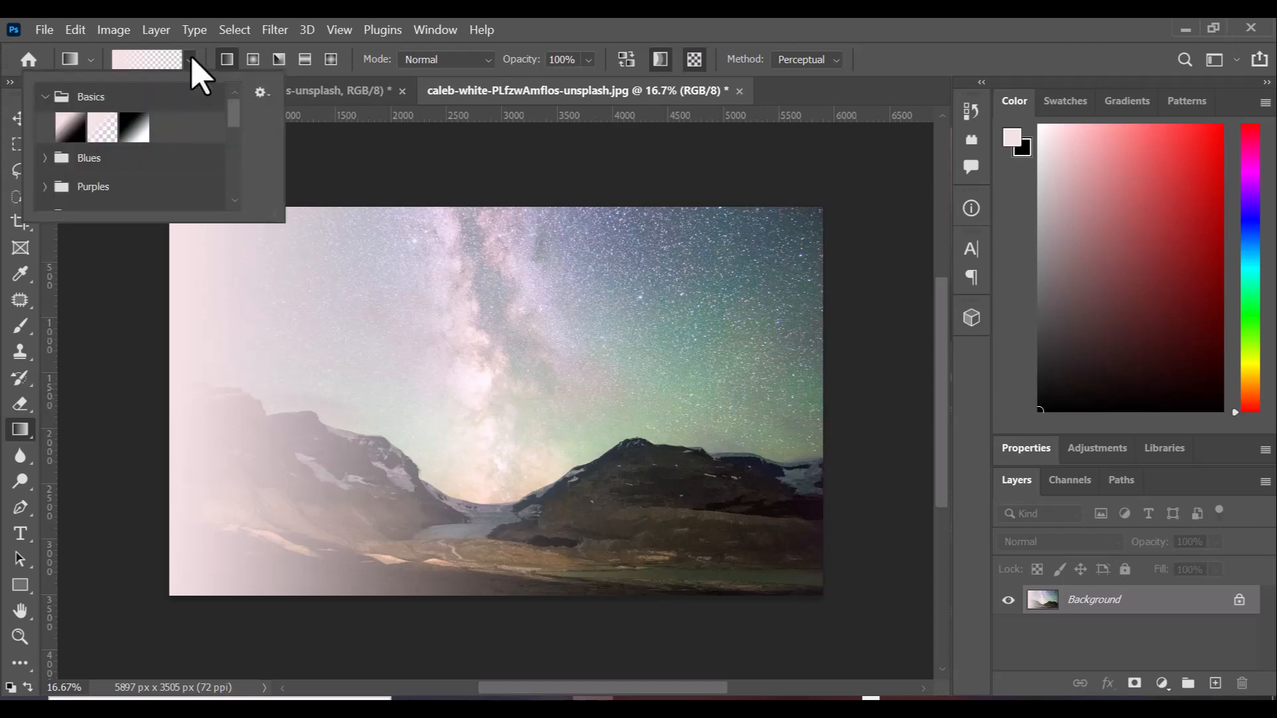
left_click(135, 128)
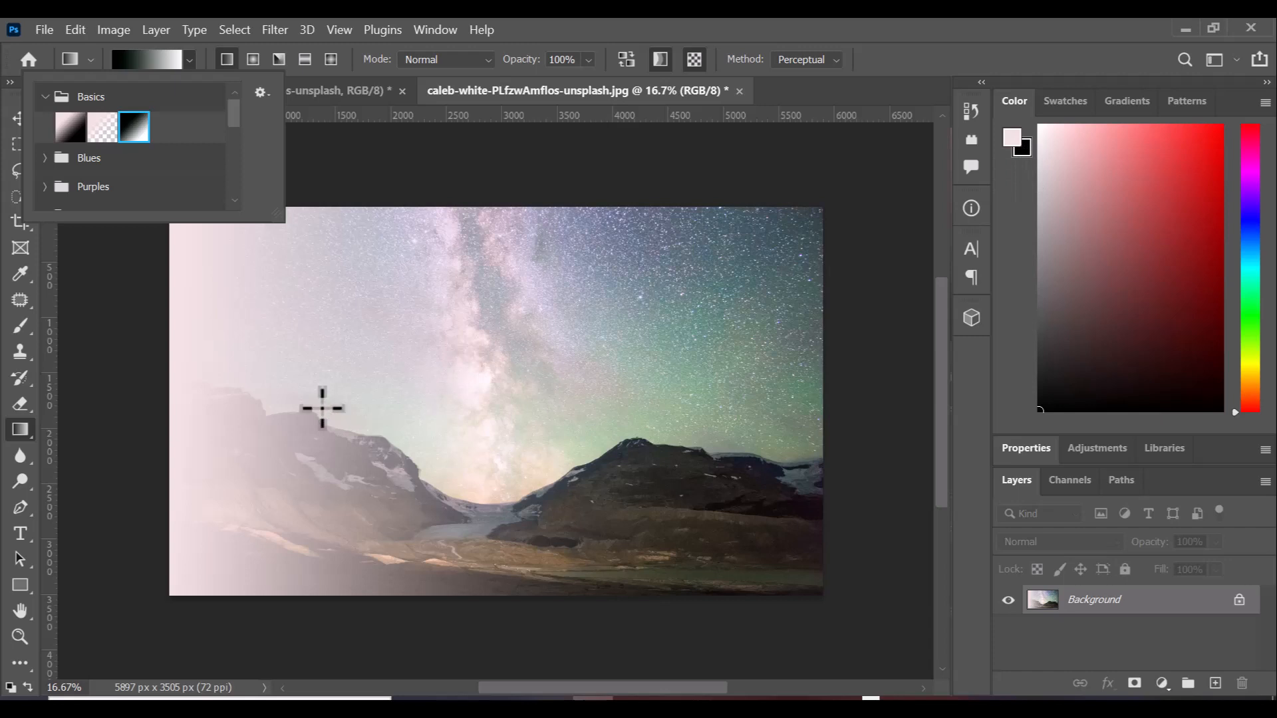
left_click(159, 390)
left_click_drag(157, 390, 818, 401)
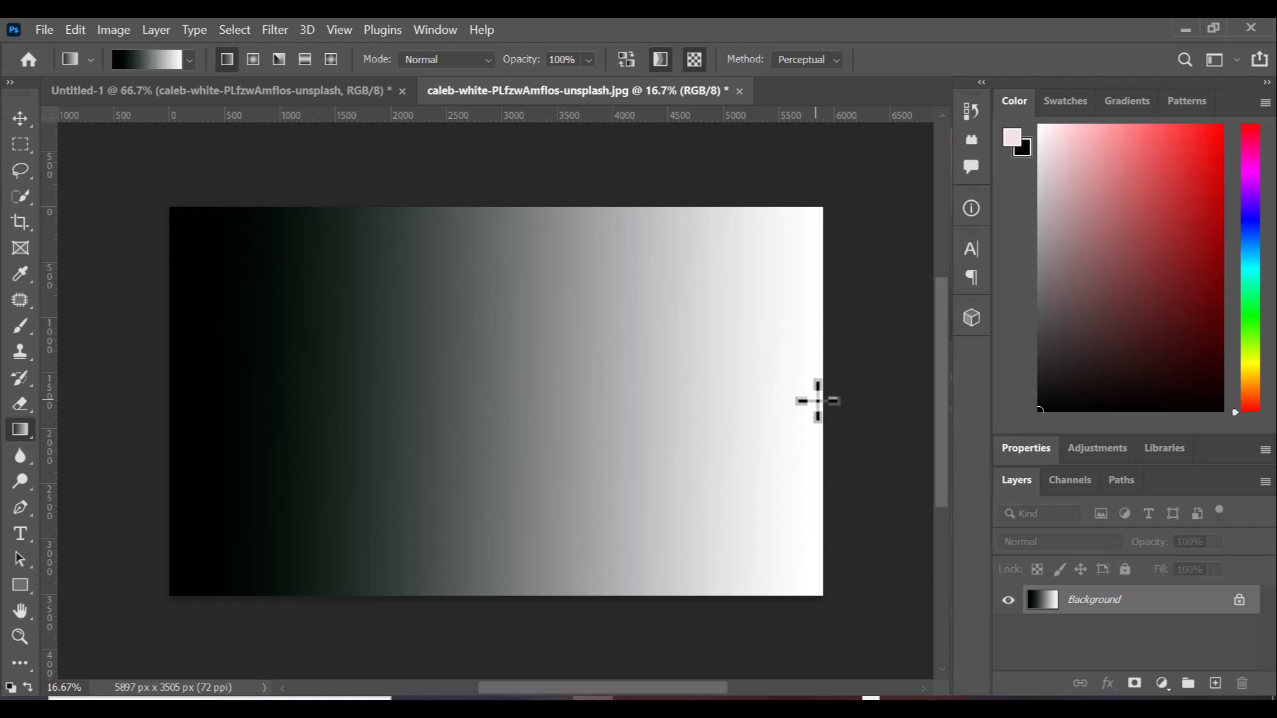
left_click(189, 60)
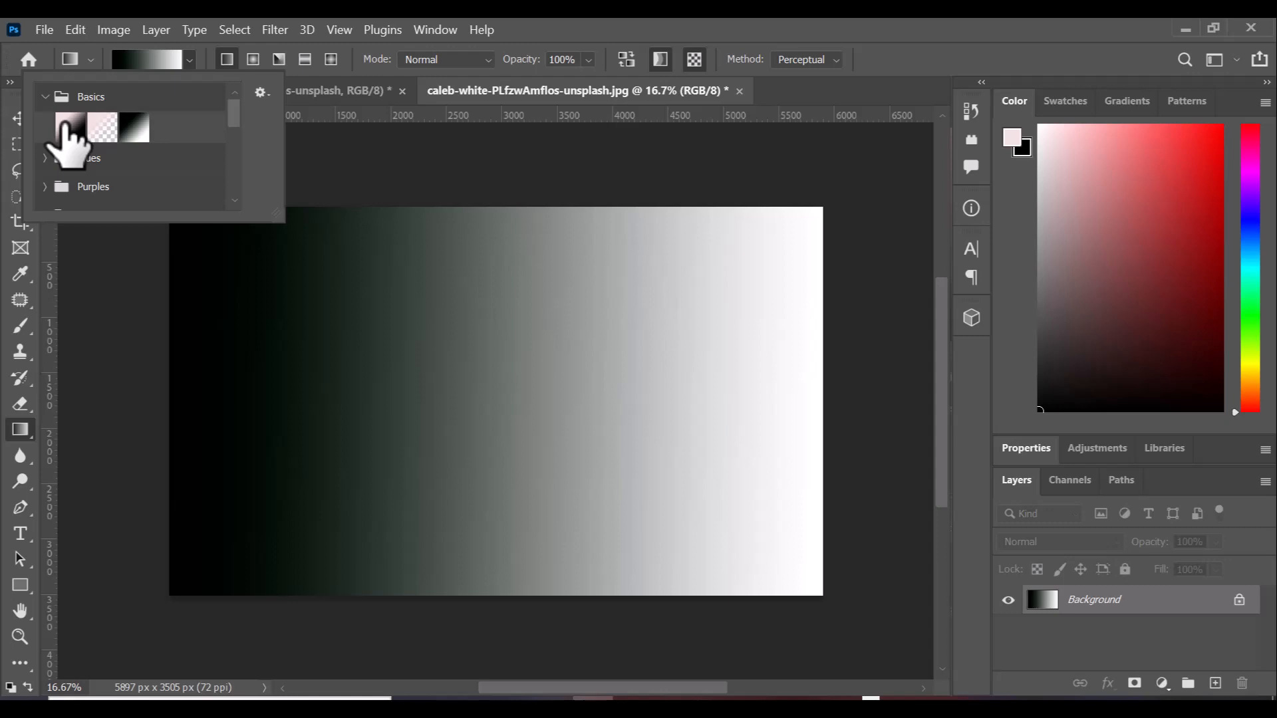
left_click(260, 92)
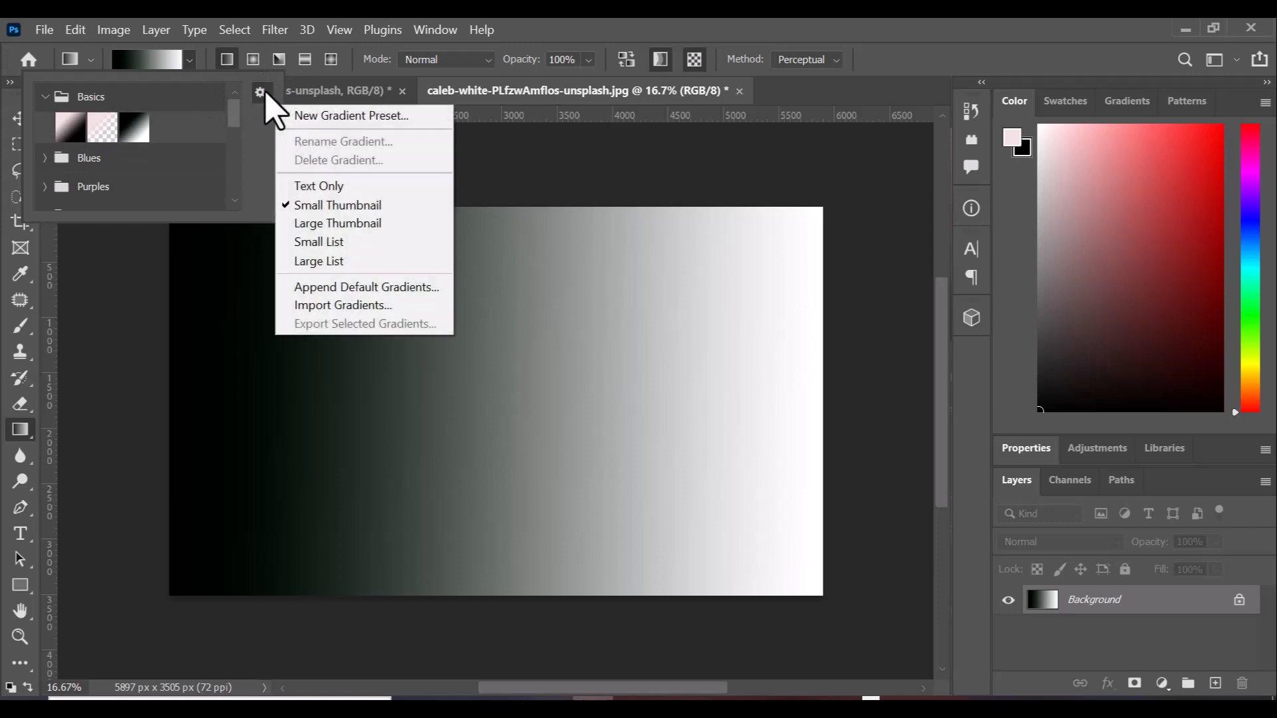
left_click(319, 118)
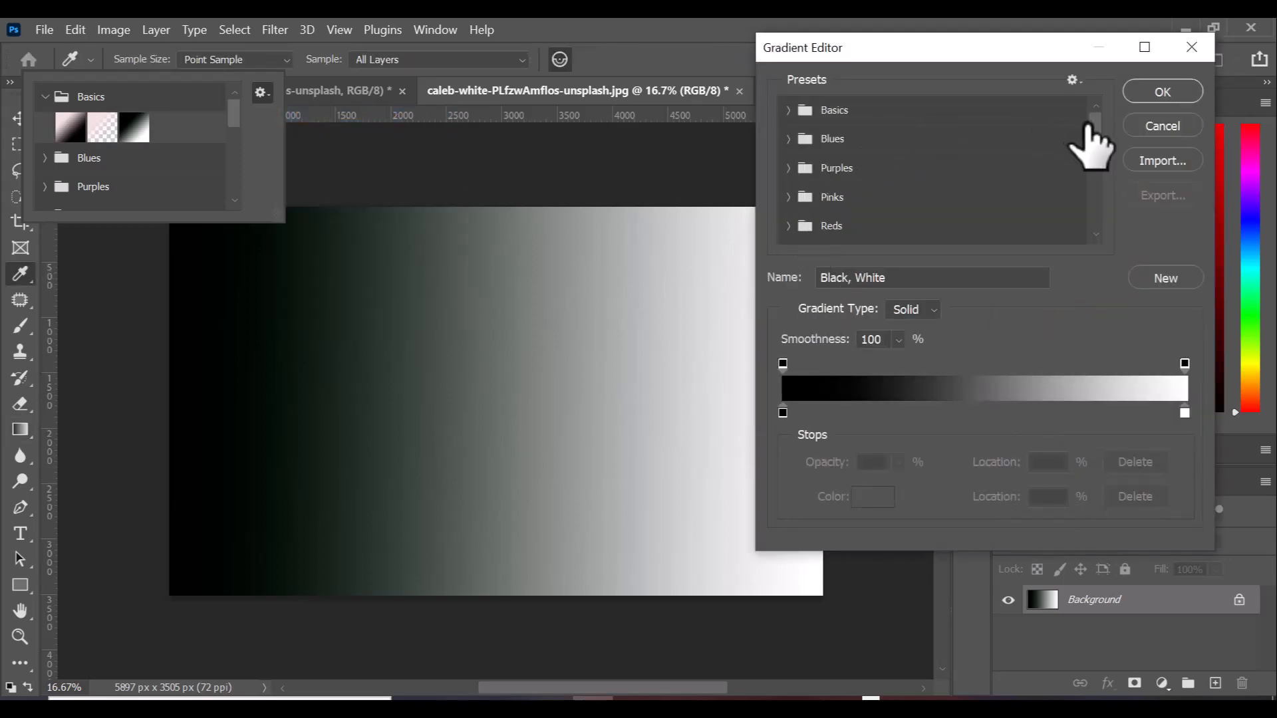
mouse_move(1094, 133)
left_mouse_down()
mouse_move(1083, 251)
mouse_move(1089, 123)
left_mouse_up()
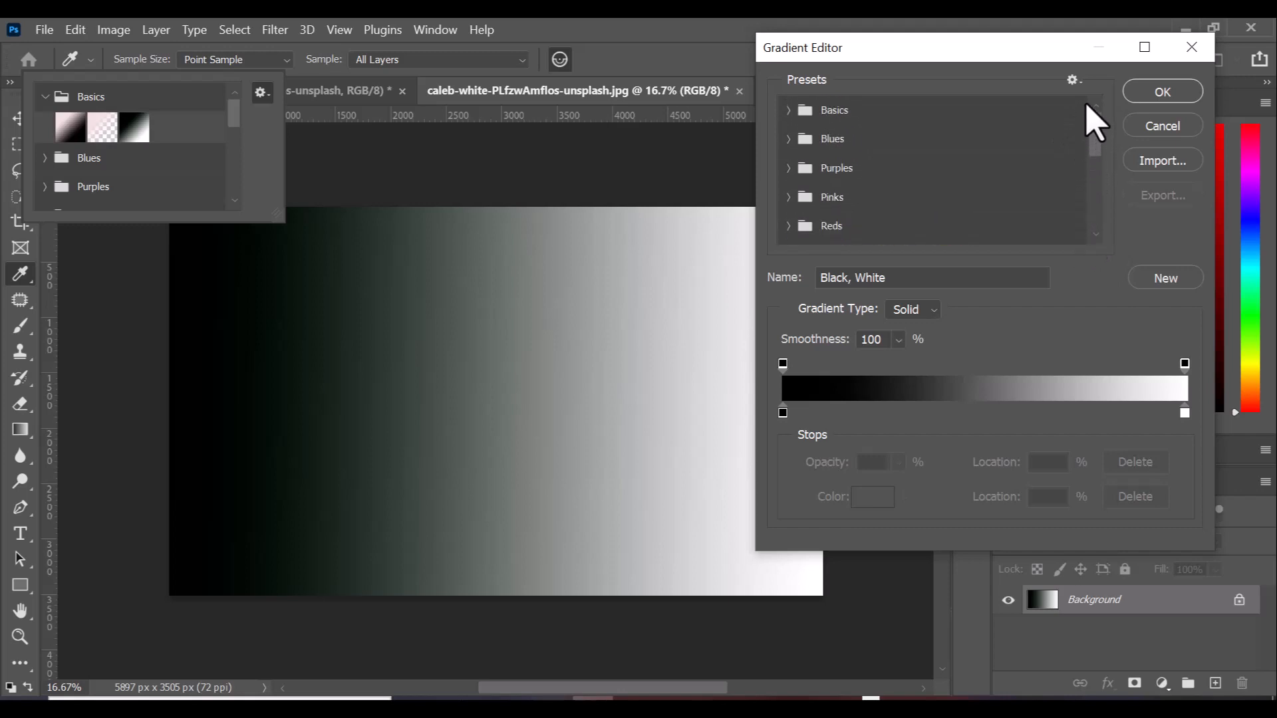
left_click(788, 109)
left_click(788, 110)
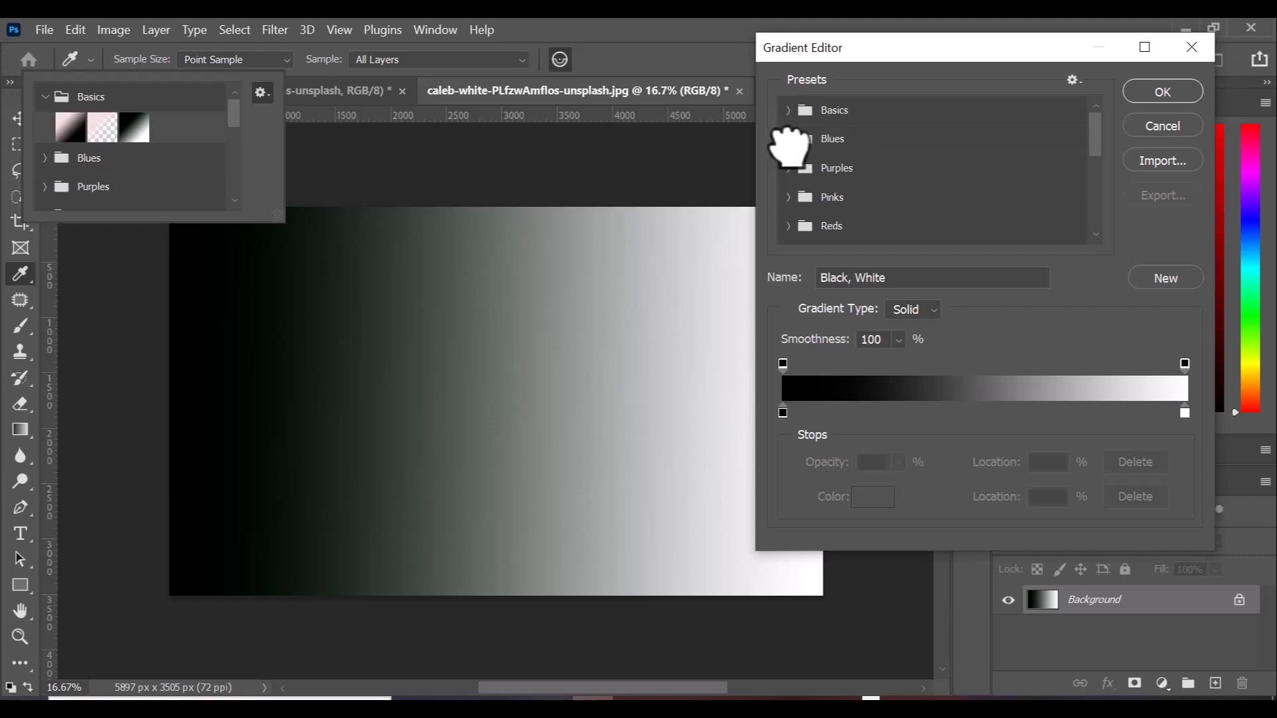
left_click(842, 142)
left_click(848, 160)
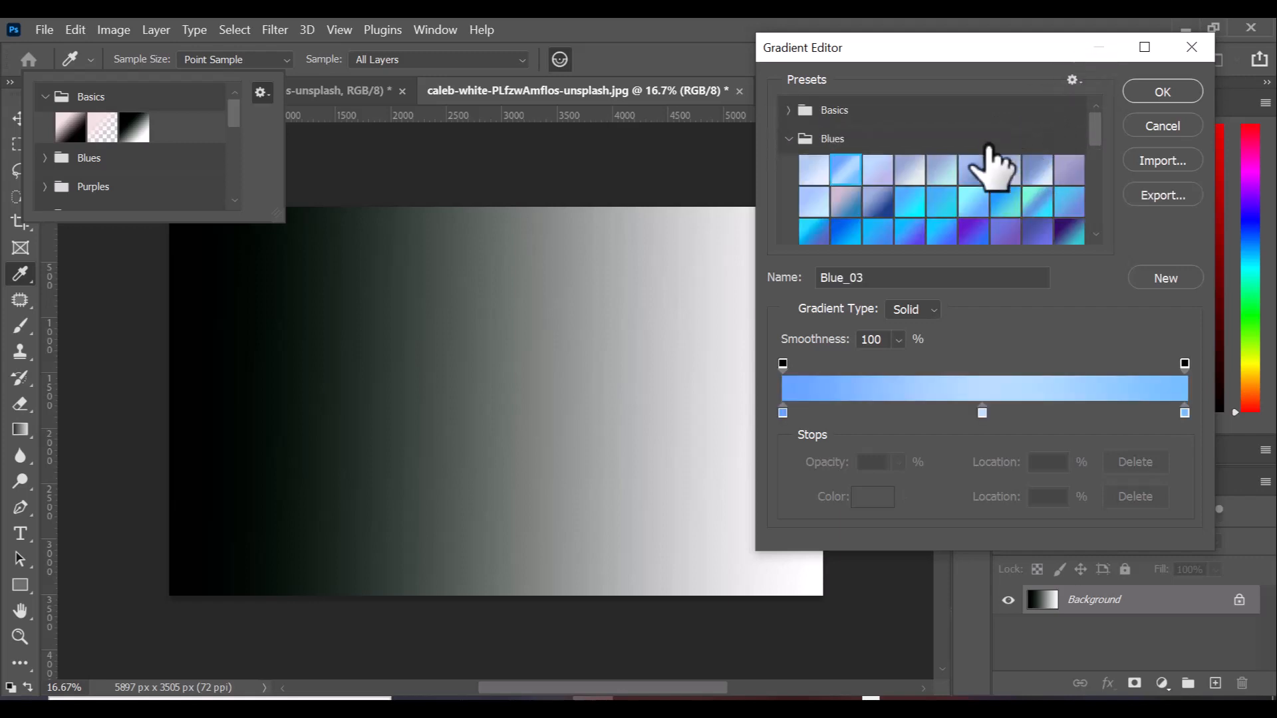
scroll(1089, 200, "down", 5)
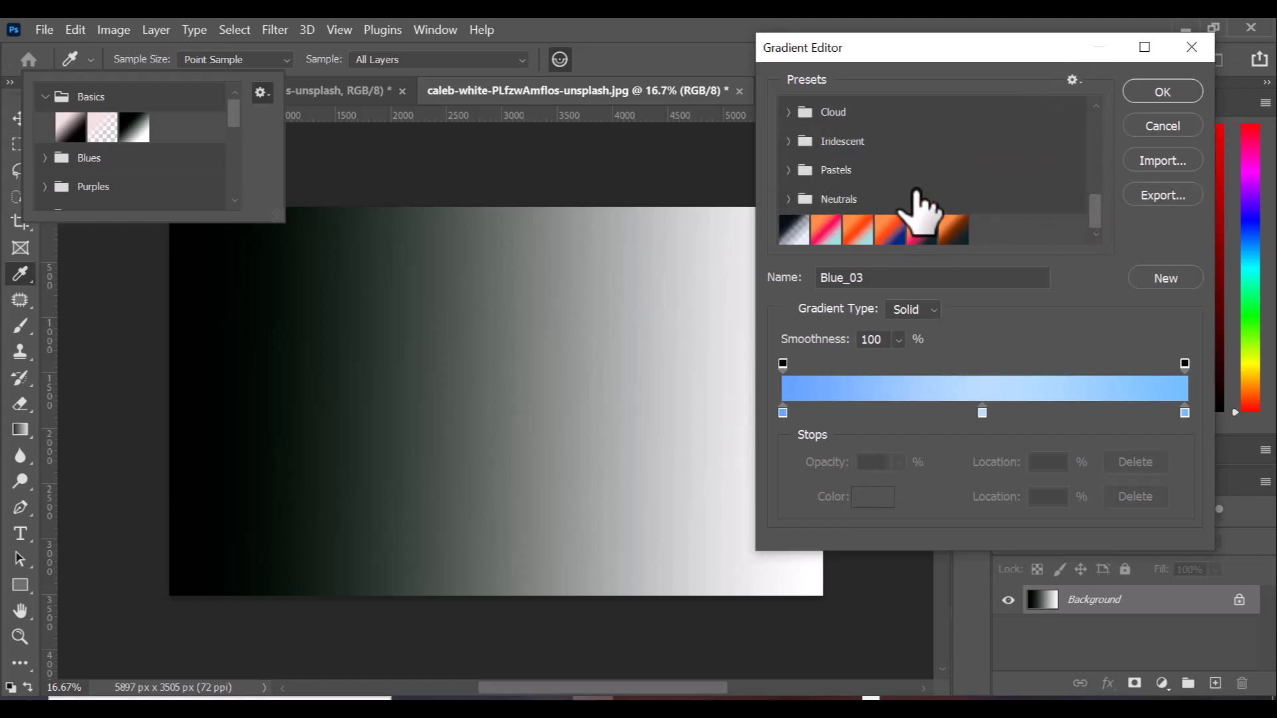
left_click(1073, 81)
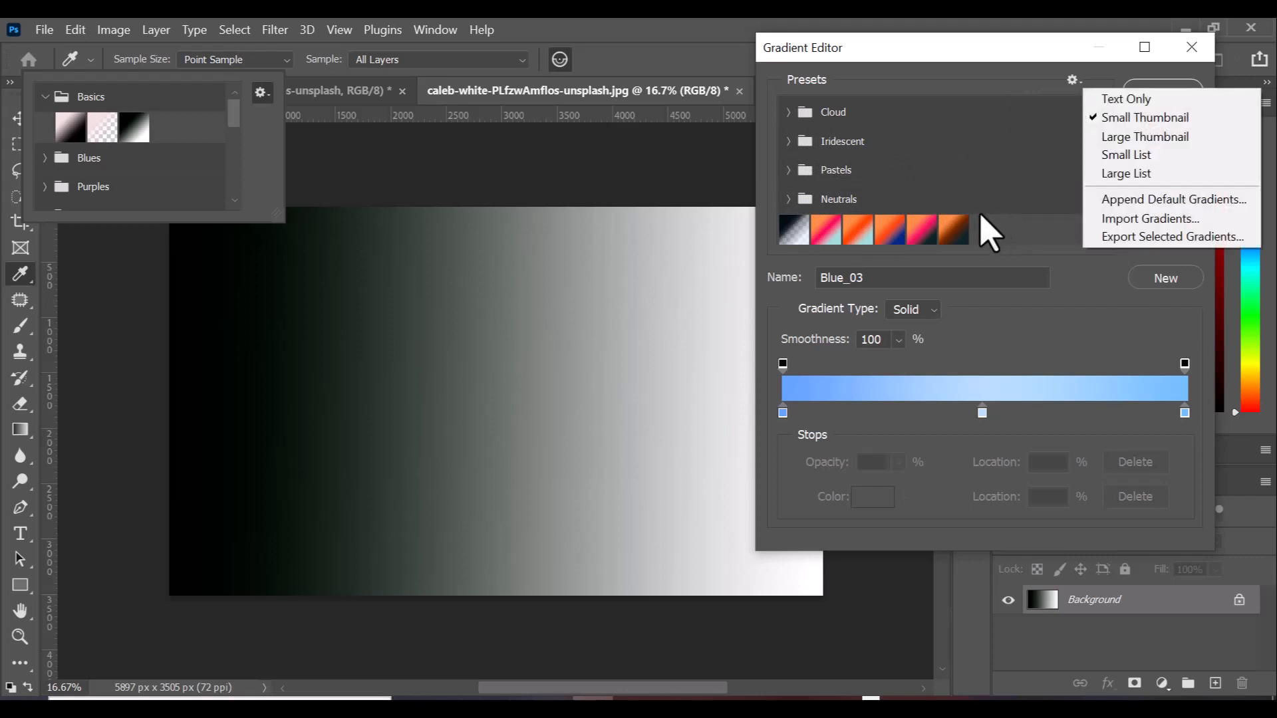
left_click(883, 66)
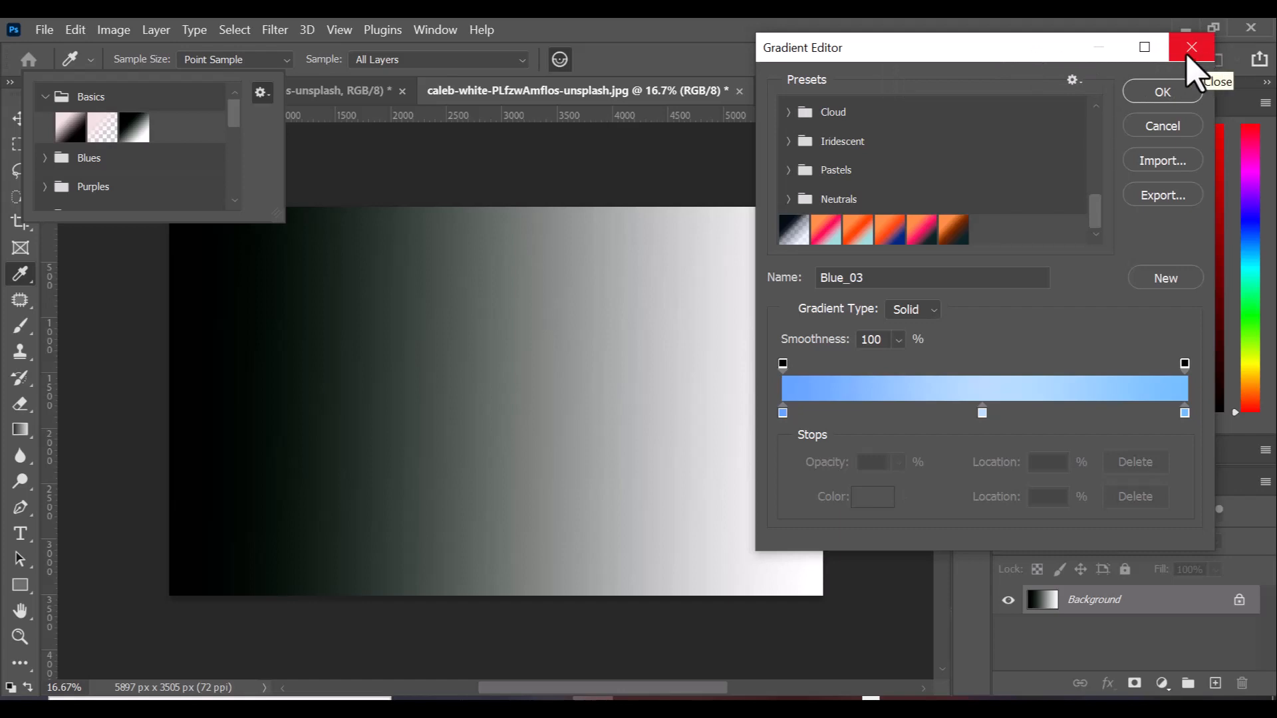
left_click(1157, 90)
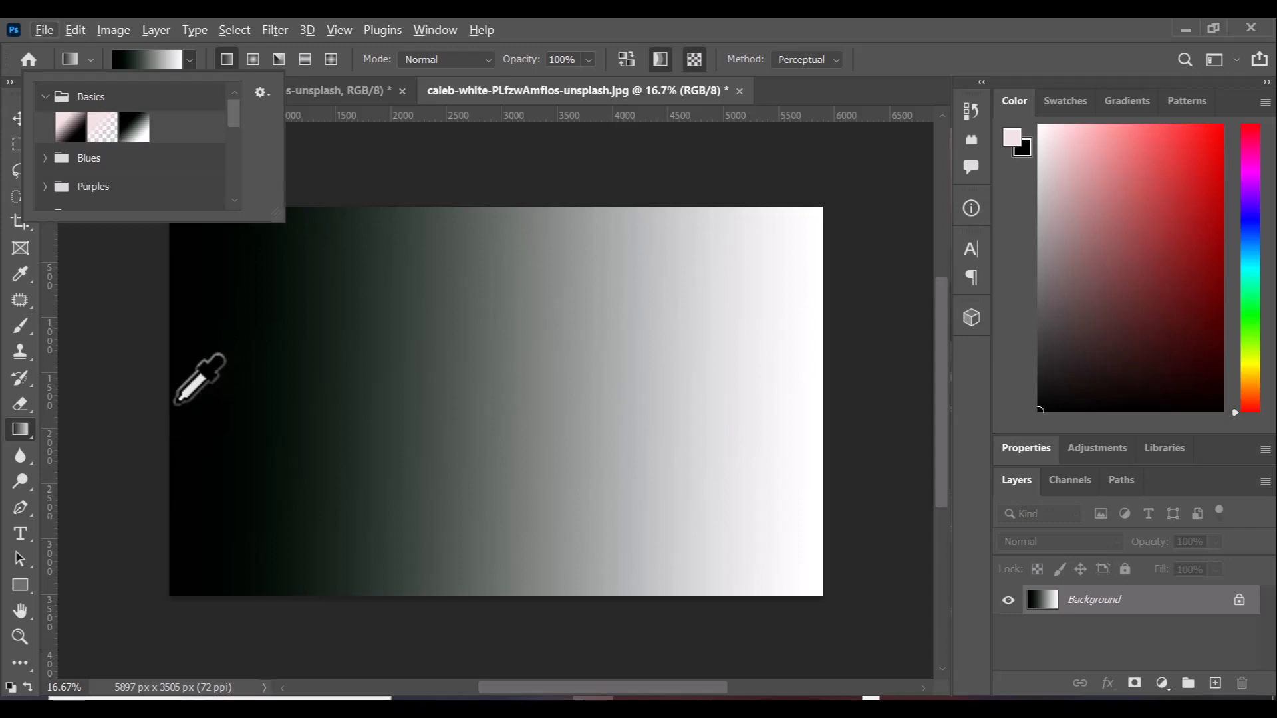
Redraw the black-to-white gradient across the full image width, edge to edge.
left_click(176, 400)
left_click_drag(177, 401, 825, 444)
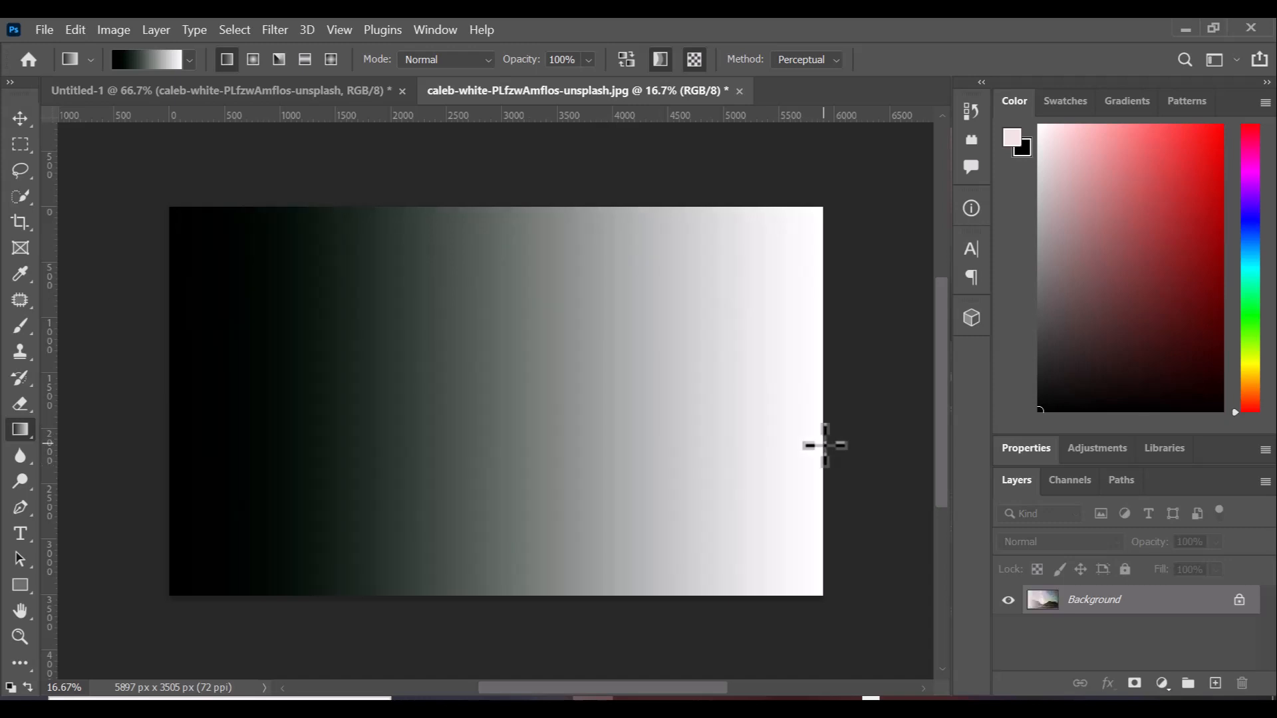
Redraw the black-to-white gradient twice, undoing each to leave the original photo.
key("ctrl+z")
key("ctrl+z")
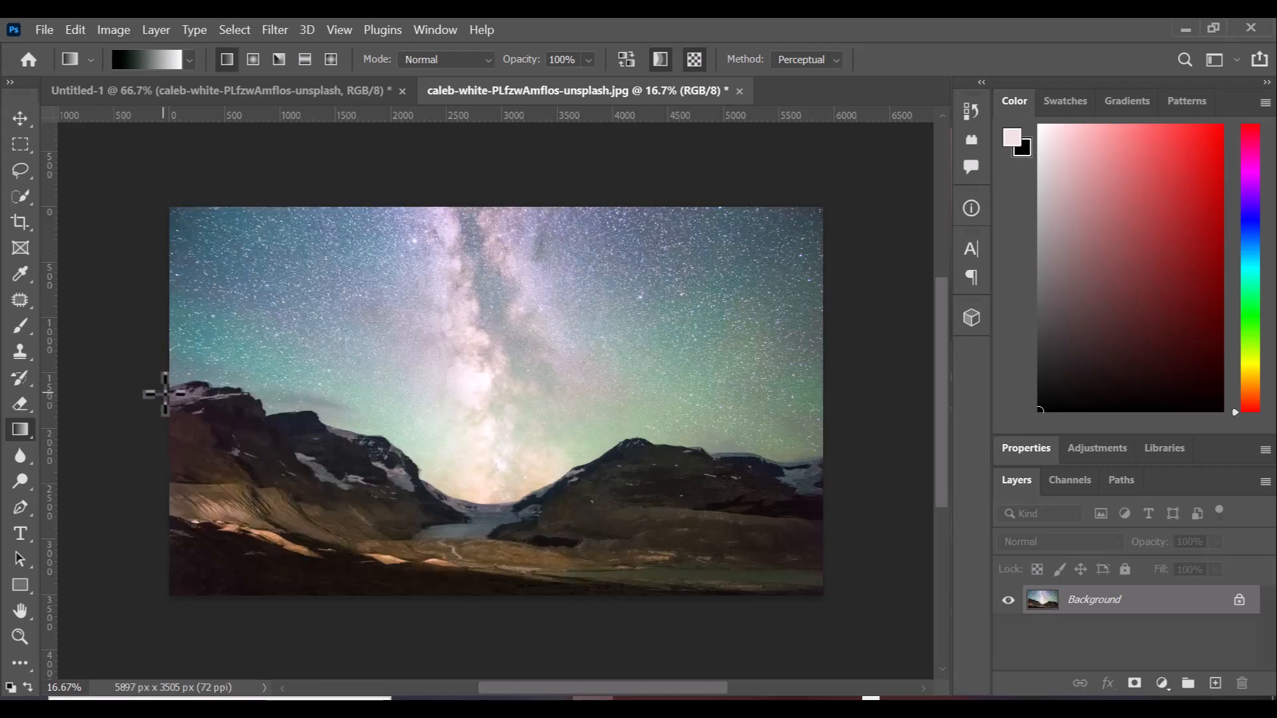
left_click_drag(165, 393, 842, 391)
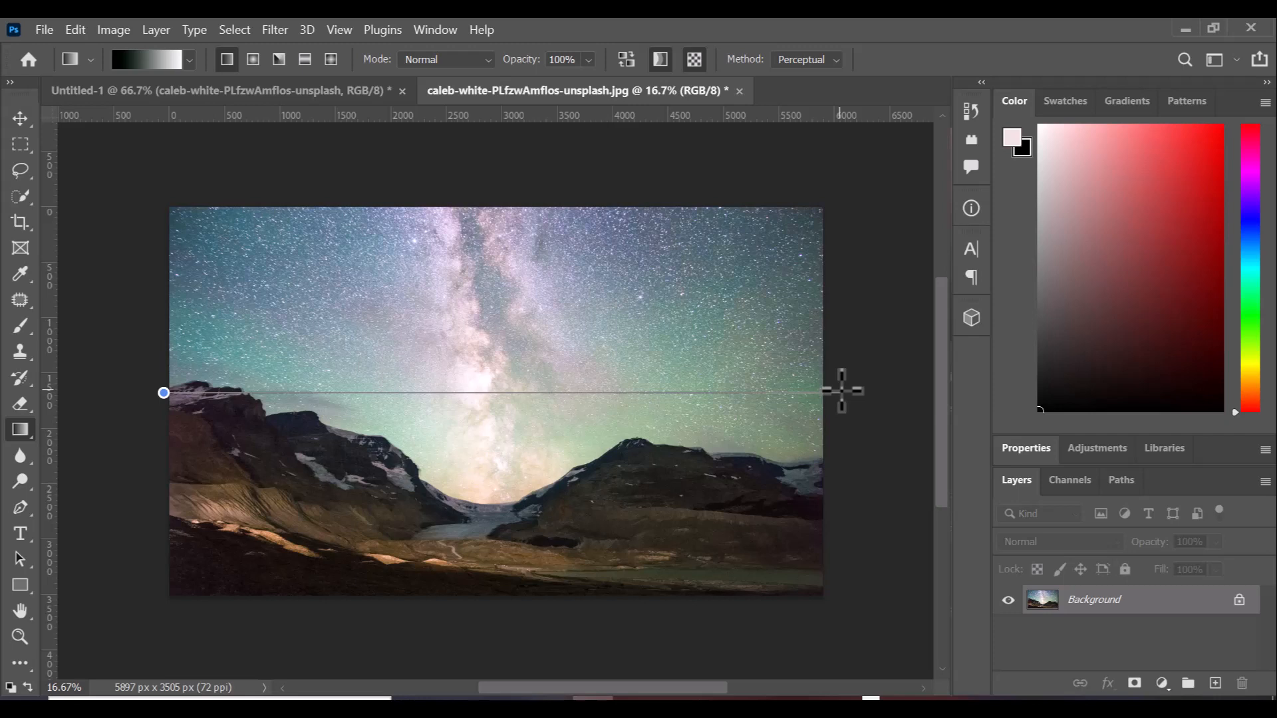
left_click_drag(842, 391, 841, 391)
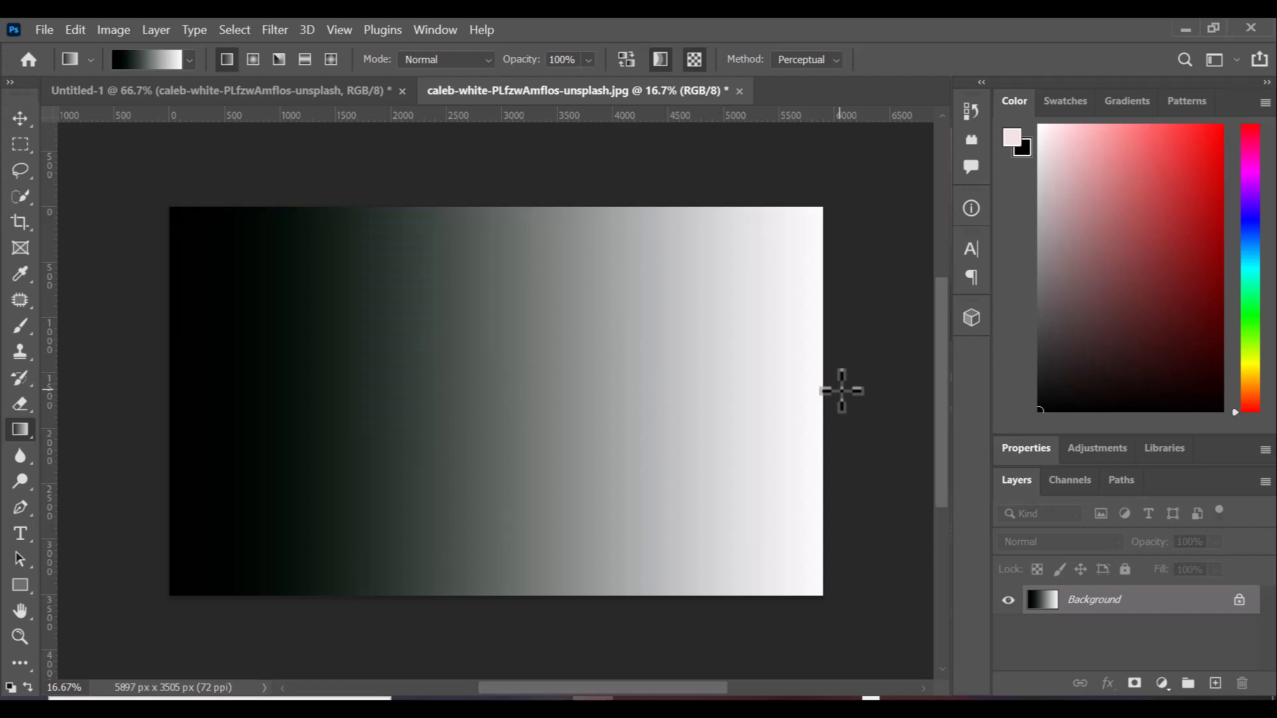
key("ctrl+z")
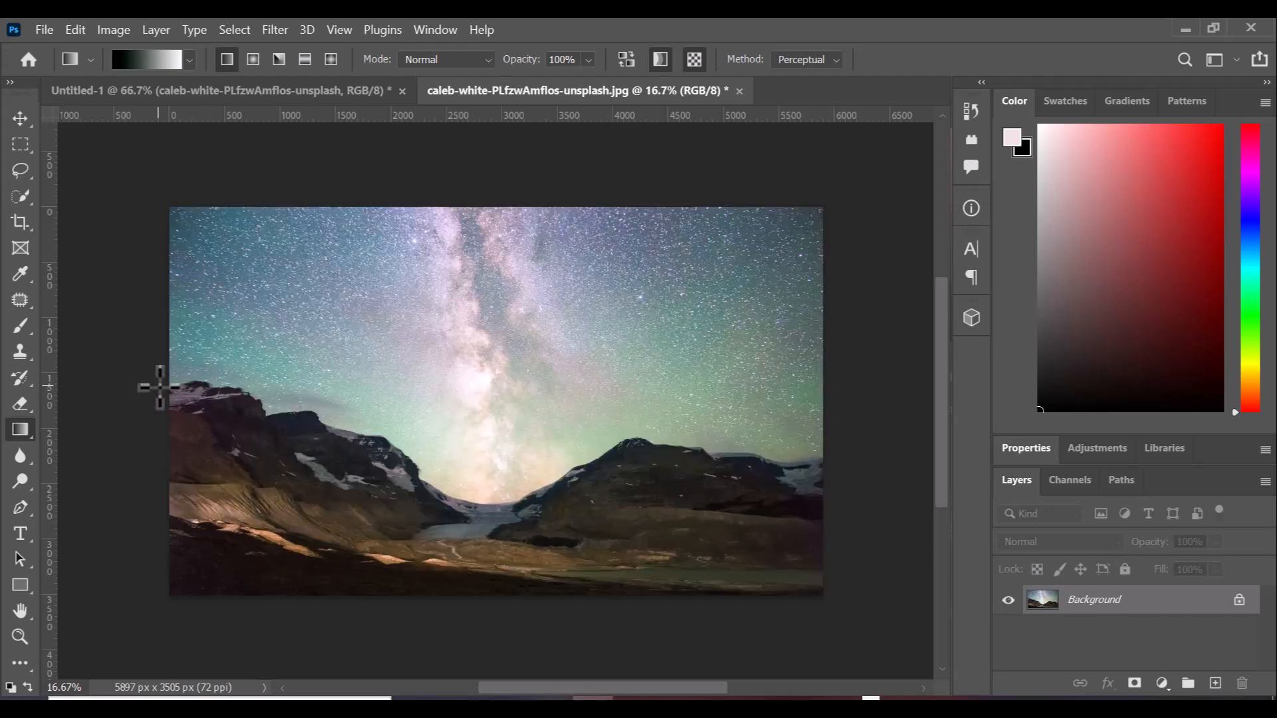
mouse_move(160, 388)
left_mouse_down()
mouse_move(627, 442)
mouse_move(829, 293)
mouse_move(902, 467)
mouse_move(872, 332)
mouse_move(869, 476)
mouse_move(864, 411)
mouse_move(725, 393)
mouse_move(801, 411)
mouse_move(881, 385)
mouse_move(823, 398)
mouse_move(747, 389)
mouse_move(906, 401)
mouse_move(761, 370)
mouse_move(836, 389)
left_mouse_up()
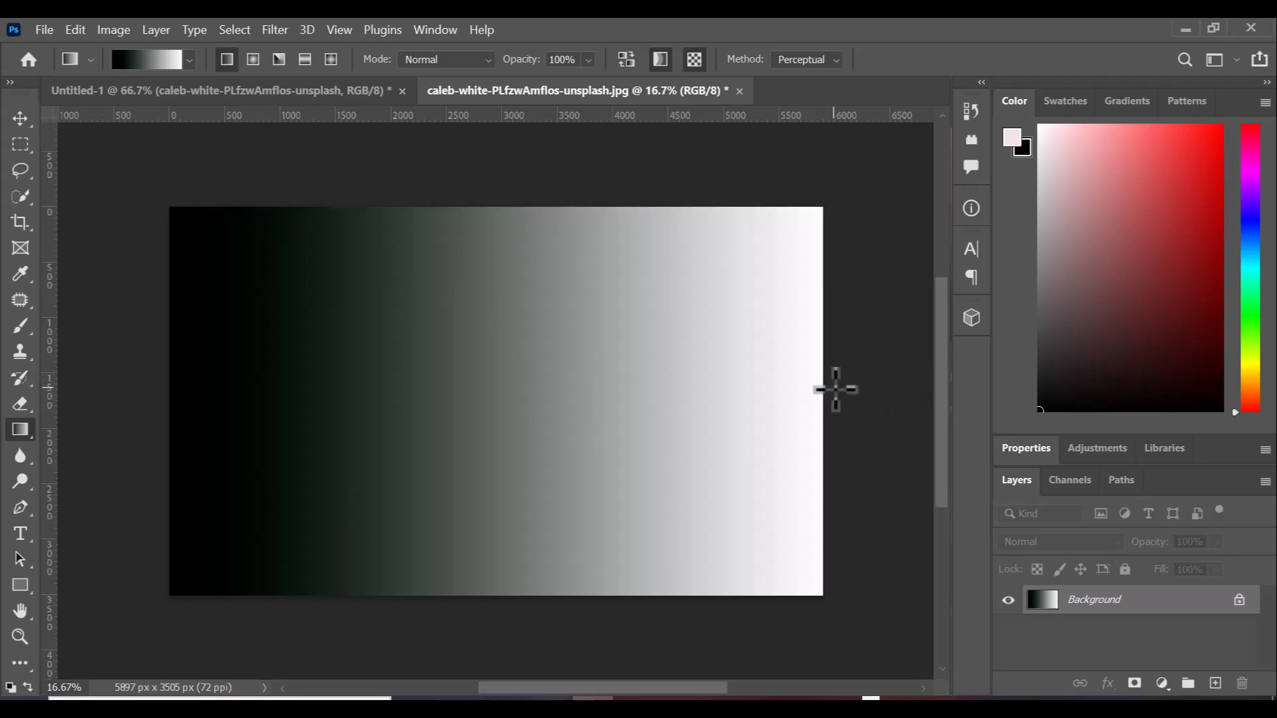
key("ctrl+z")
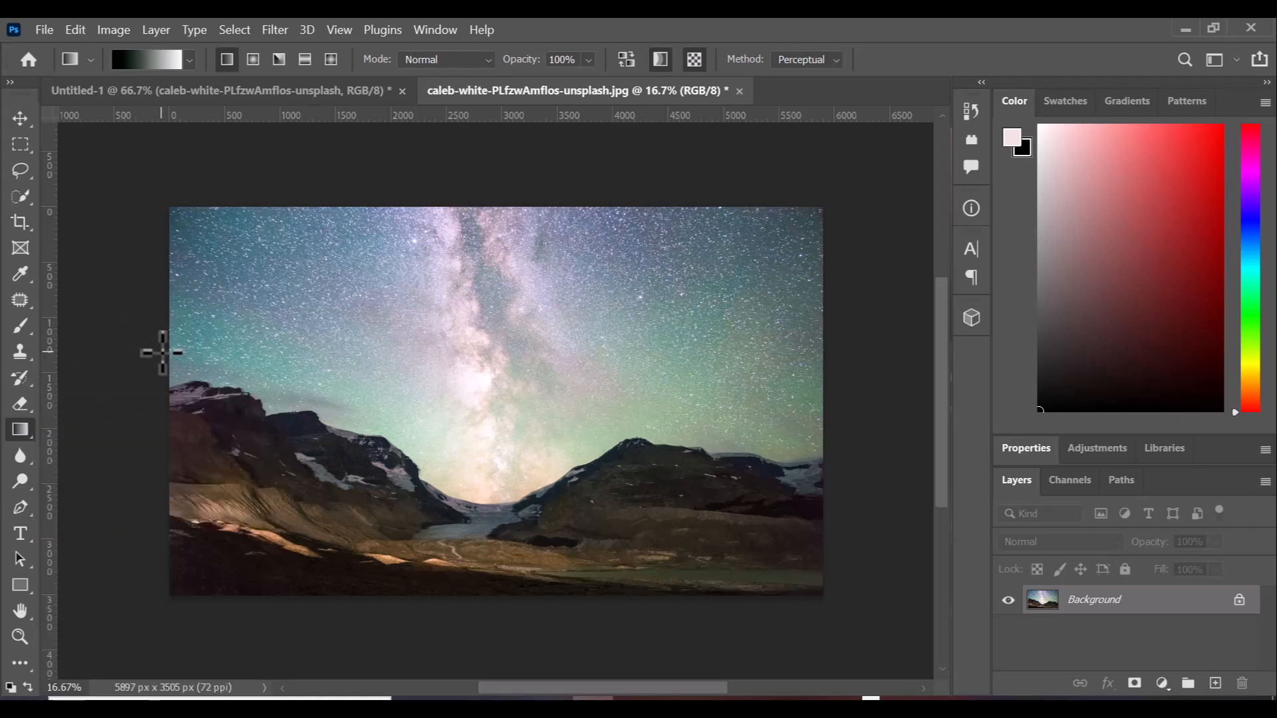
Test shorter black-to-white gradients starting from the left edge, undoing the first.
left_click_drag(161, 352, 382, 358)
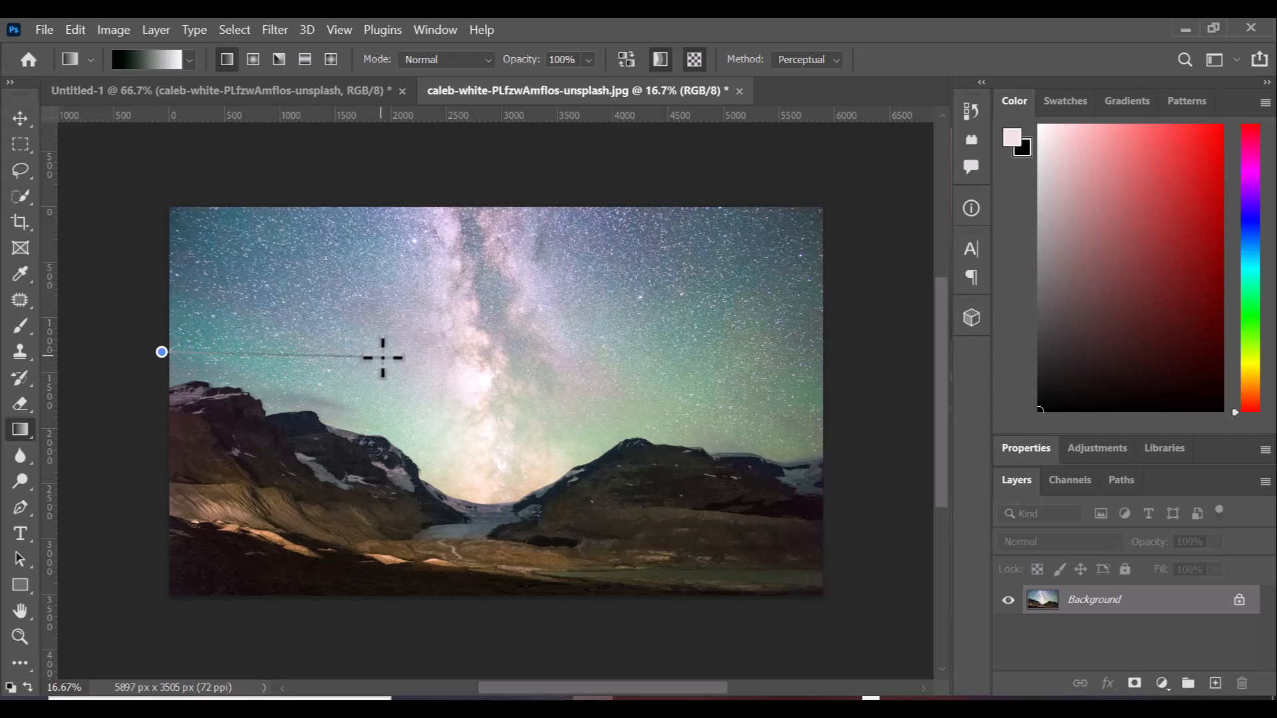
left_click_drag(382, 358, 517, 359)
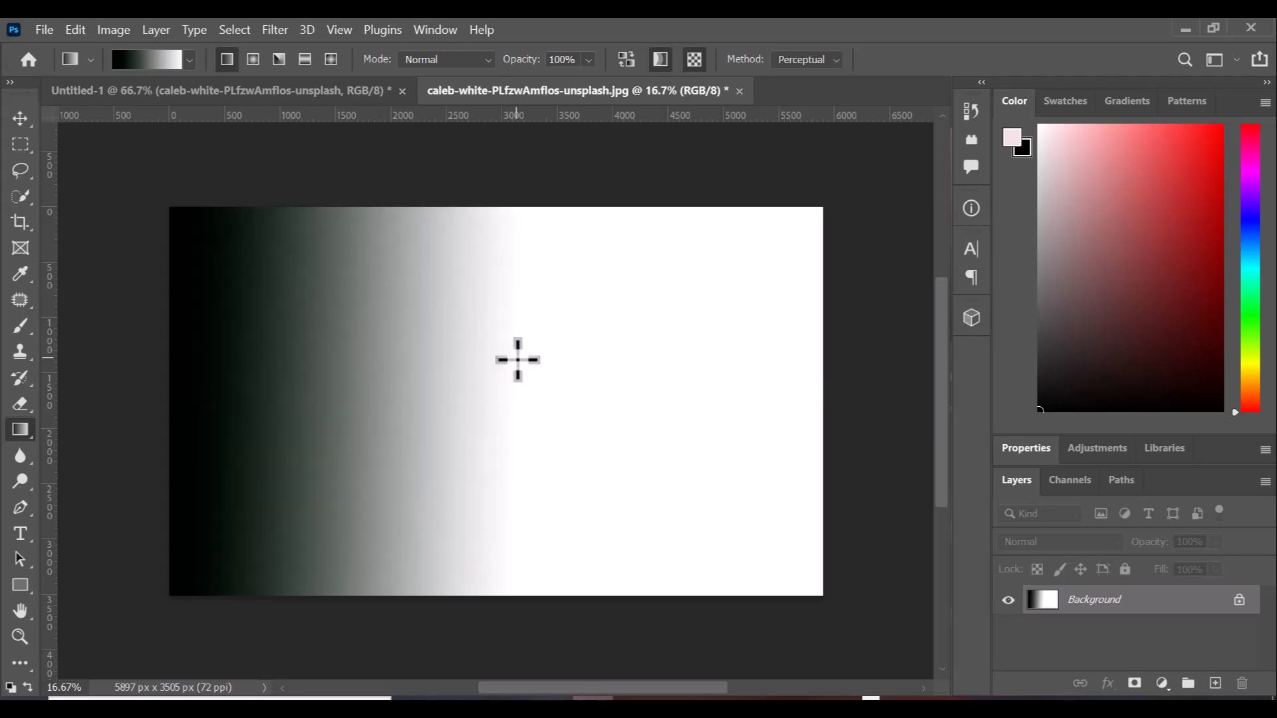
key("ctrl+z")
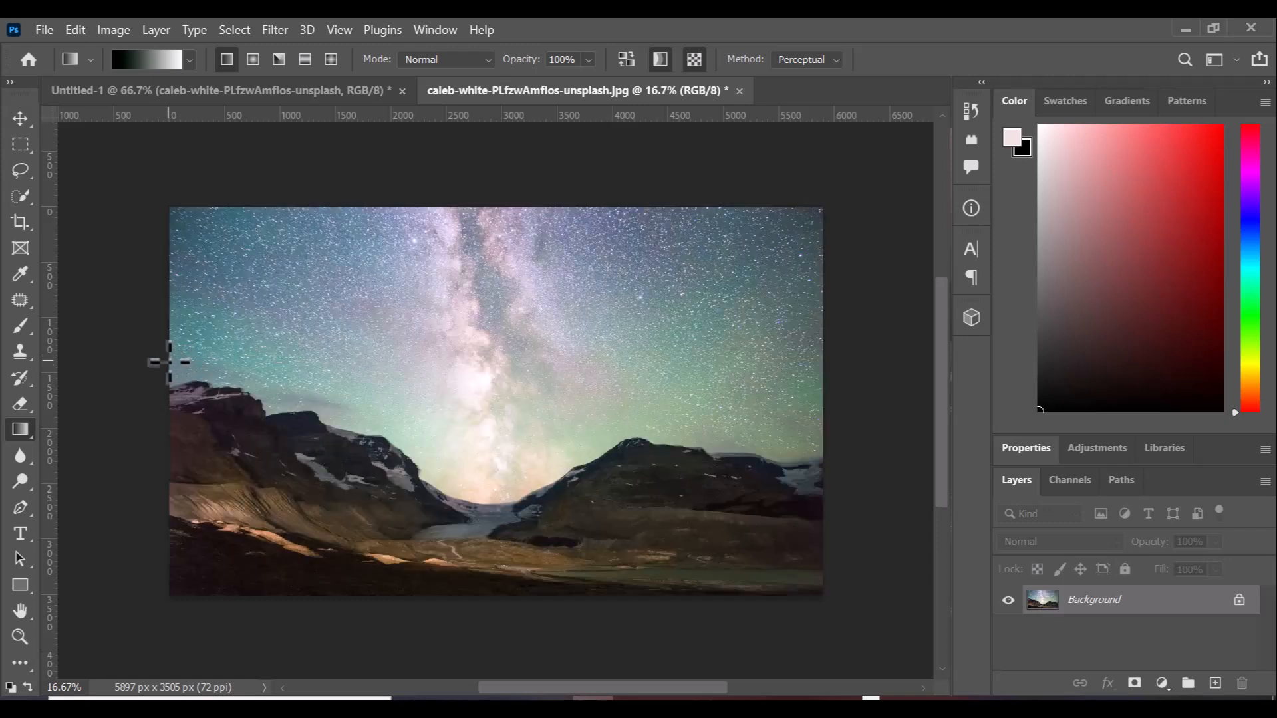
left_click_drag(169, 361, 318, 360)
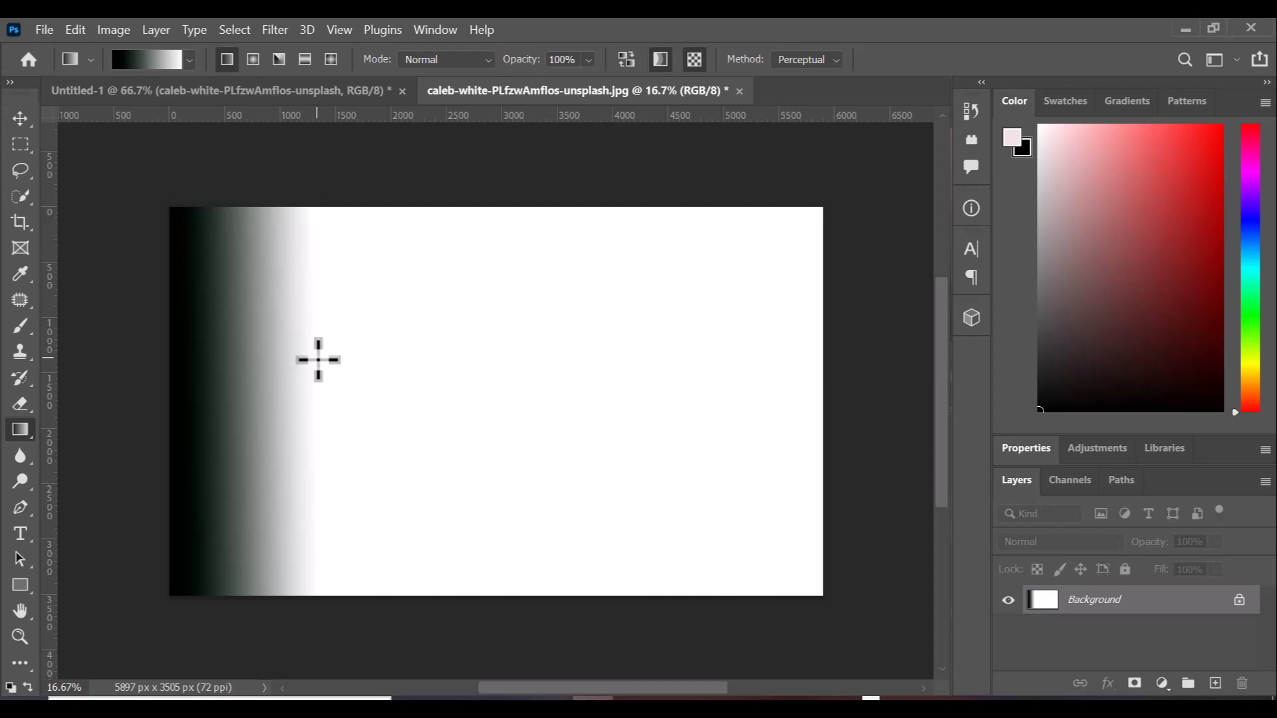
Choose the pink-to-black Foreground to Background preset, draw it near the left edge, then undo twice.
left_click(190, 61)
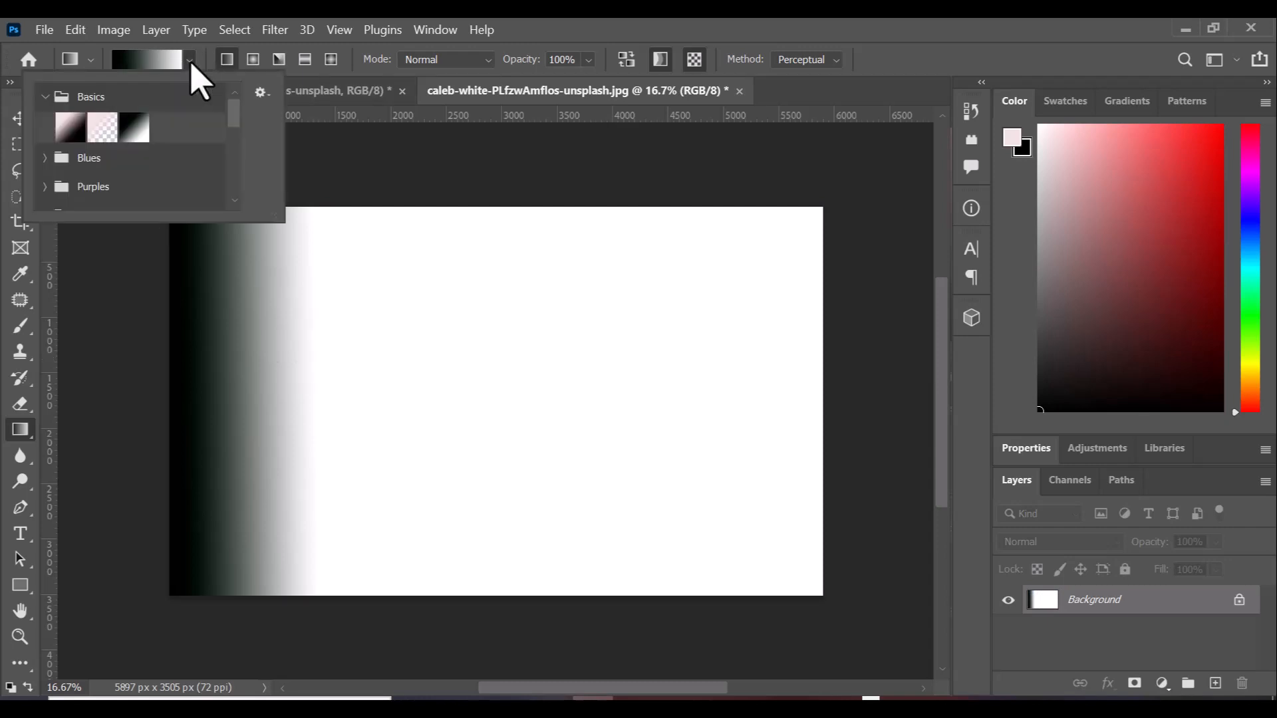
left_click(72, 128)
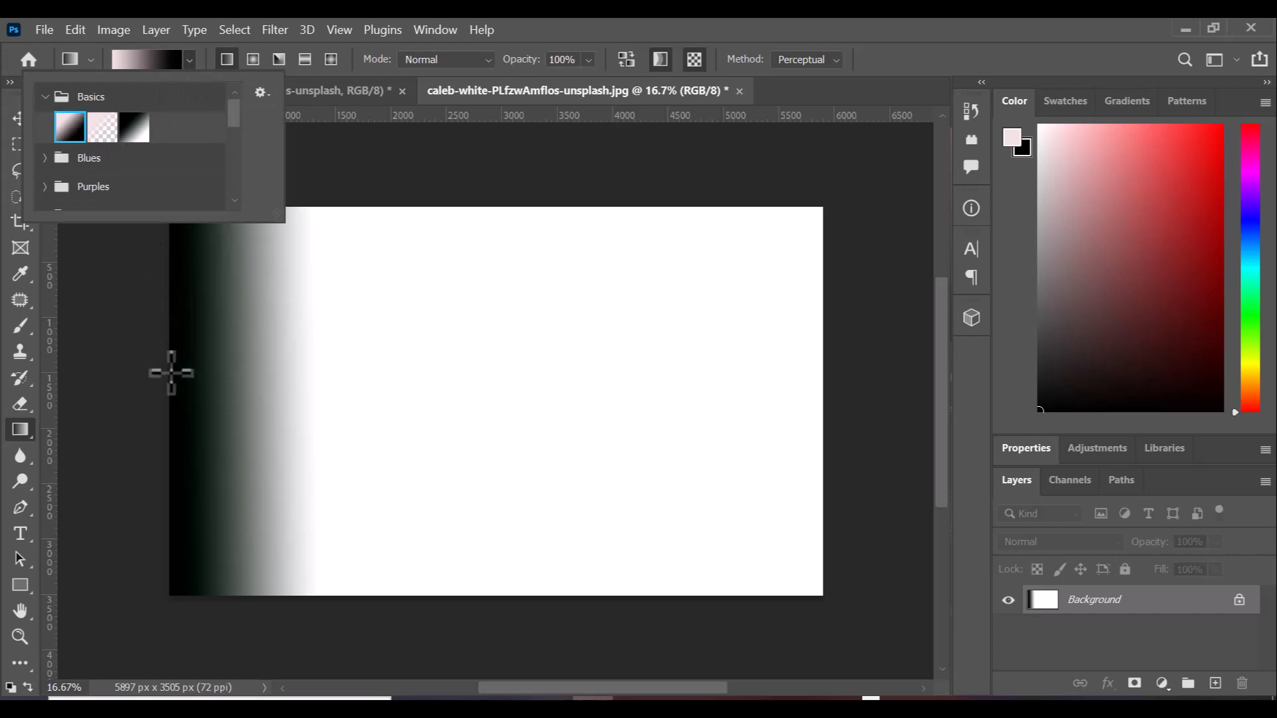
left_click(171, 372)
left_click_drag(171, 372, 406, 383)
left_click_drag(335, 363, 312, 365)
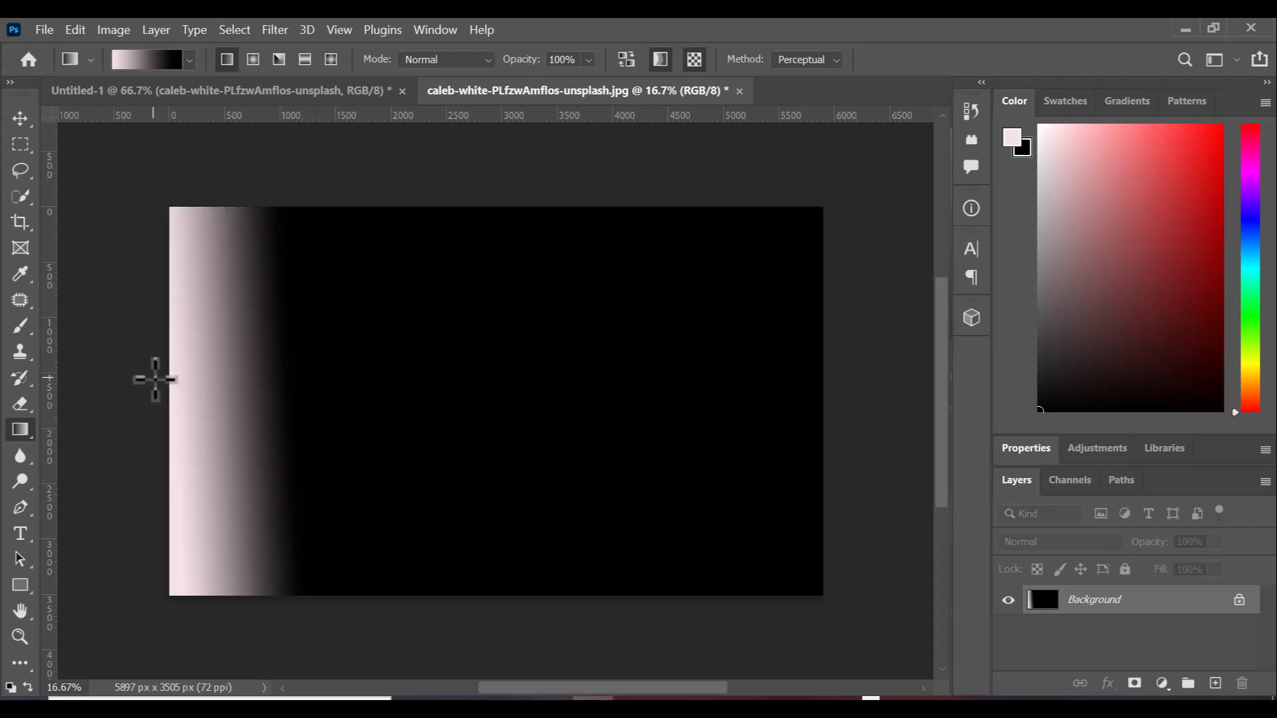
key("ctrl+i")
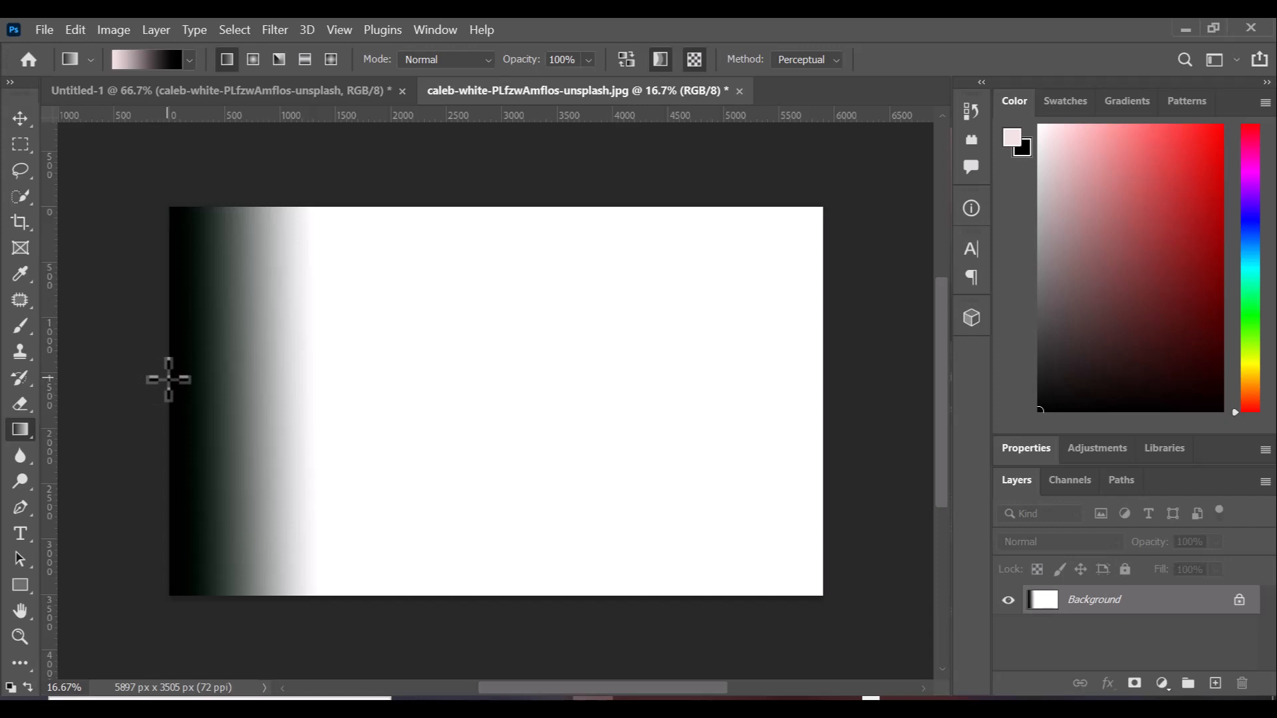
key("ctrl+z")
key("ctrl+z")
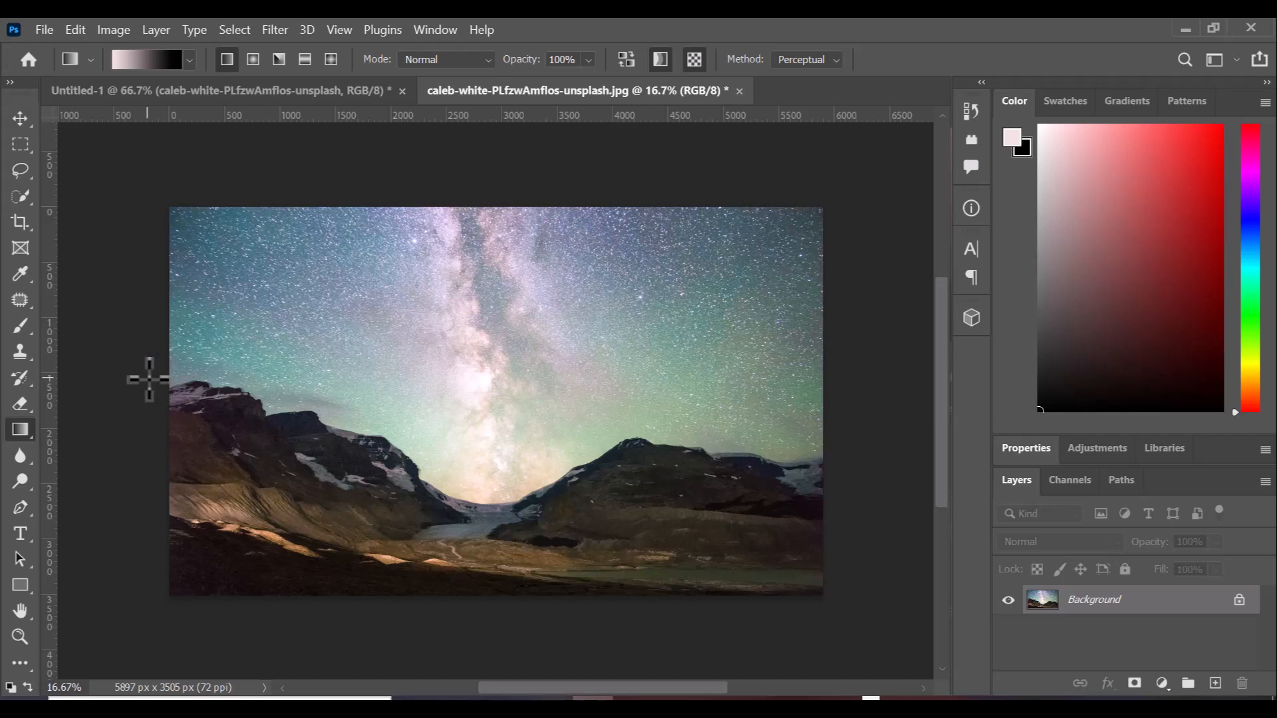
Drag a pink-to-black gradient across the whole image from the left edge to the right.
left_click_drag(148, 378, 852, 366)
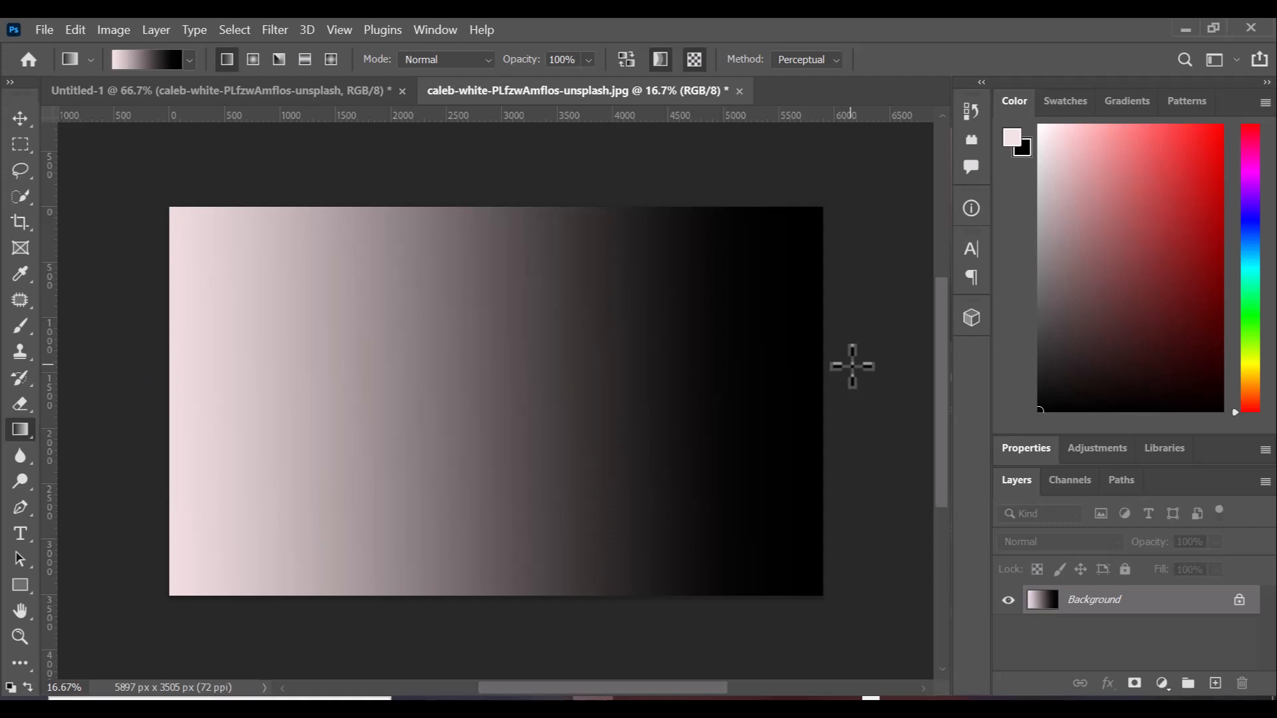